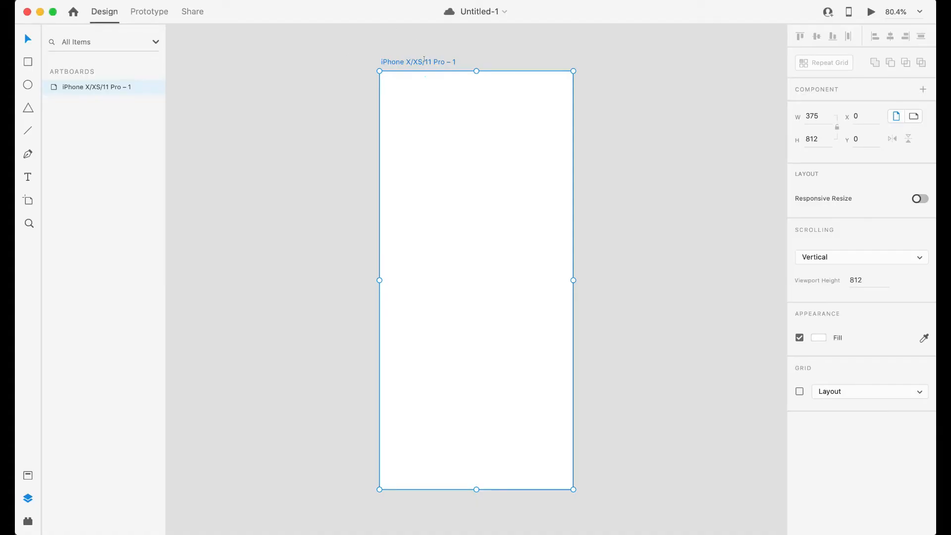
Rename the iPhone X/XS/11 Pro artboard as HomeScream.
{"action": "double_click", "coordinate": [425, 62]}
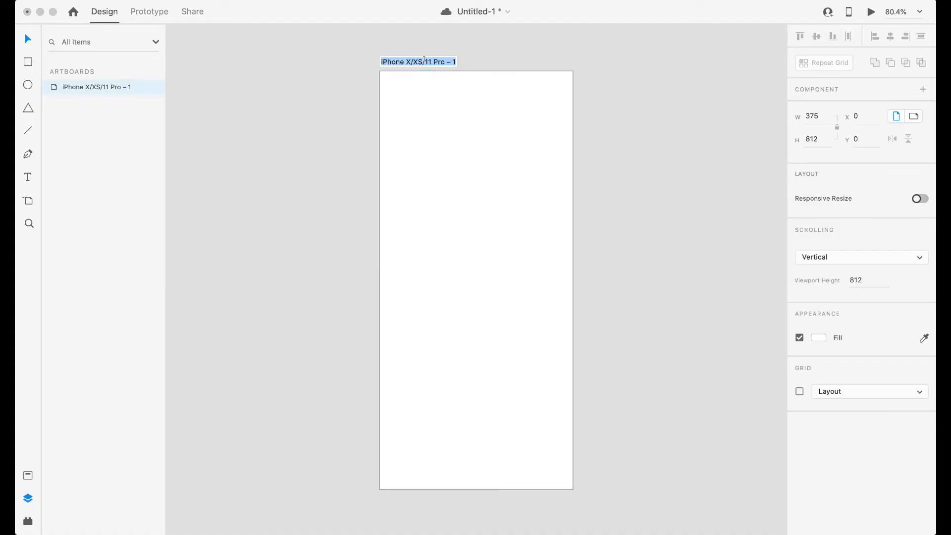
{"action": "type", "text": "Home"}
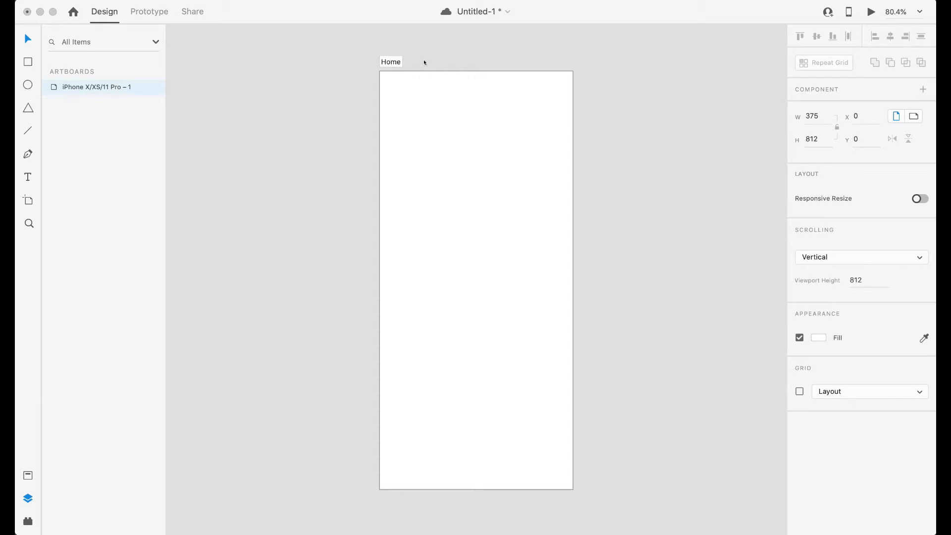
{"action": "type", "text": "Scream"}
{"action": "key", "text": "Return"}
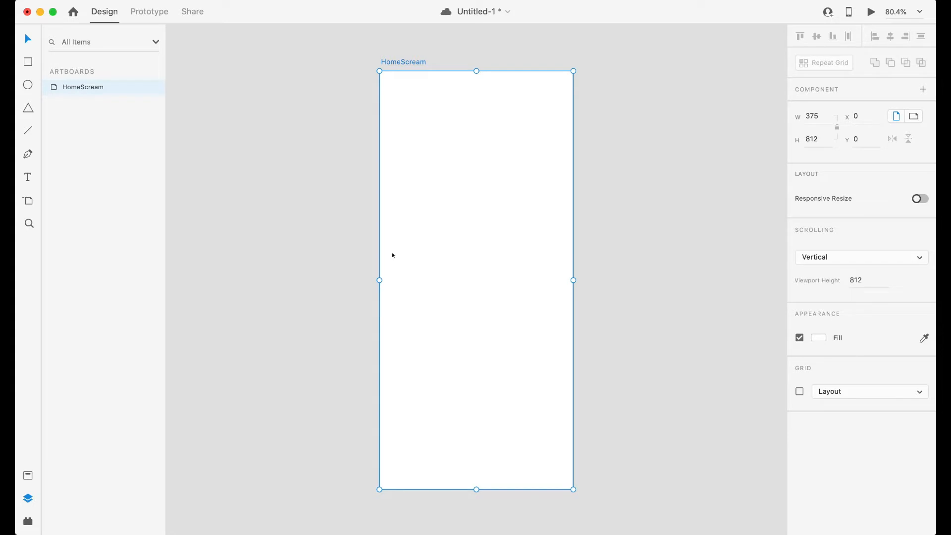
Add margin guides near all four edges of the artboard, with the side guides inset 10 and the top guide at 15.
{"action": "left_click_drag", "start_coordinate": [375, 248], "coordinate": [386, 249]}
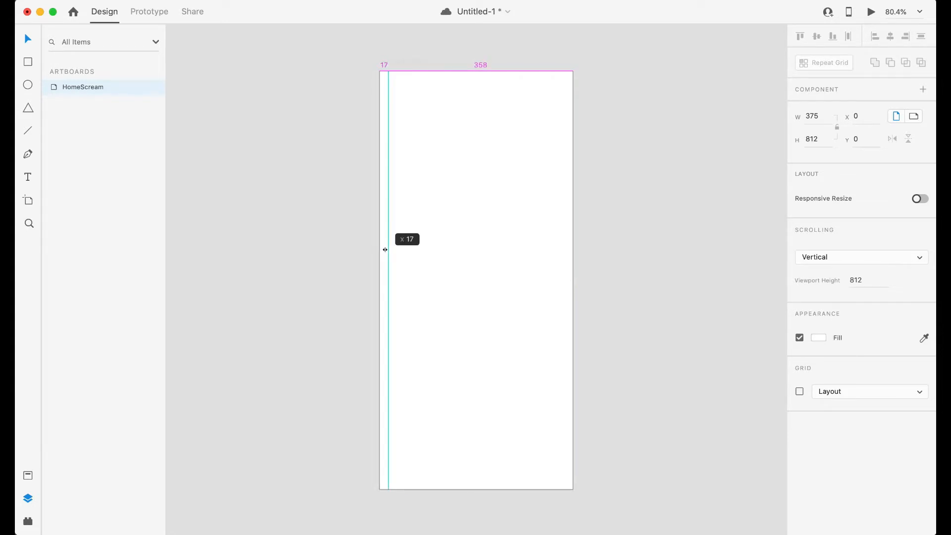
{"action": "left_click_drag", "start_coordinate": [385, 250], "coordinate": [564, 243]}
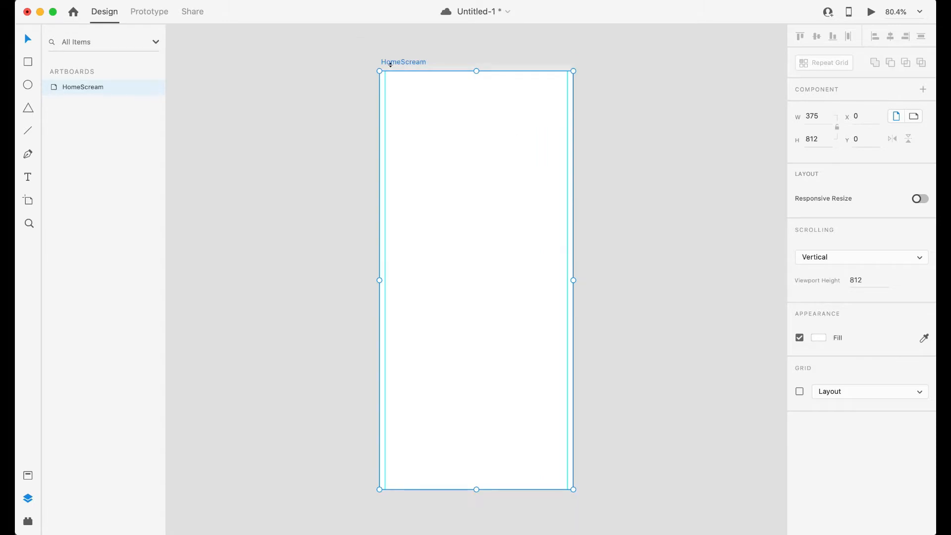
{"action": "left_click_drag", "start_coordinate": [391, 71], "coordinate": [394, 76]}
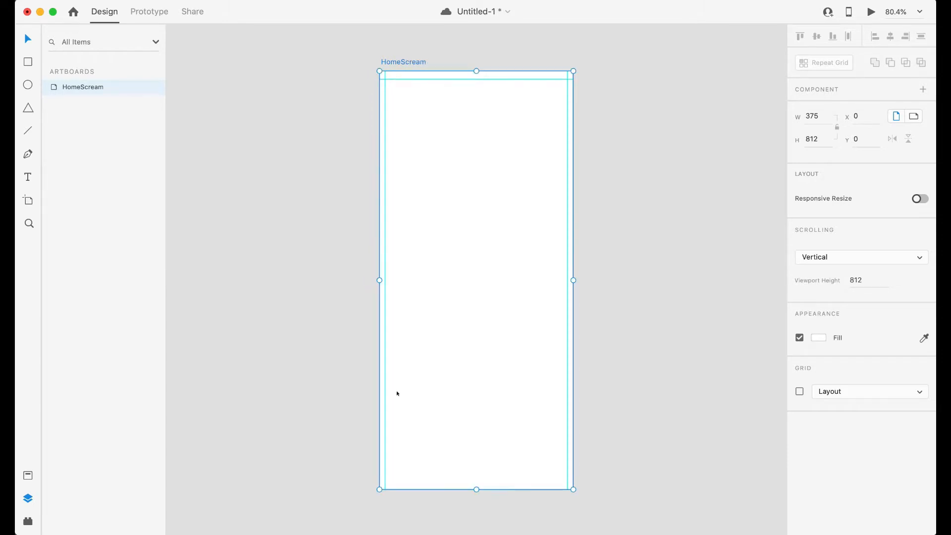
{"action": "left_click_drag", "start_coordinate": [409, 490], "coordinate": [447, 463]}
Draw a rectangle about 58 by 15 where the left and top guides meet.
{"action": "scroll", "coordinate": [398, 96], "scroll_direction": "up", "scroll_amount": 10}
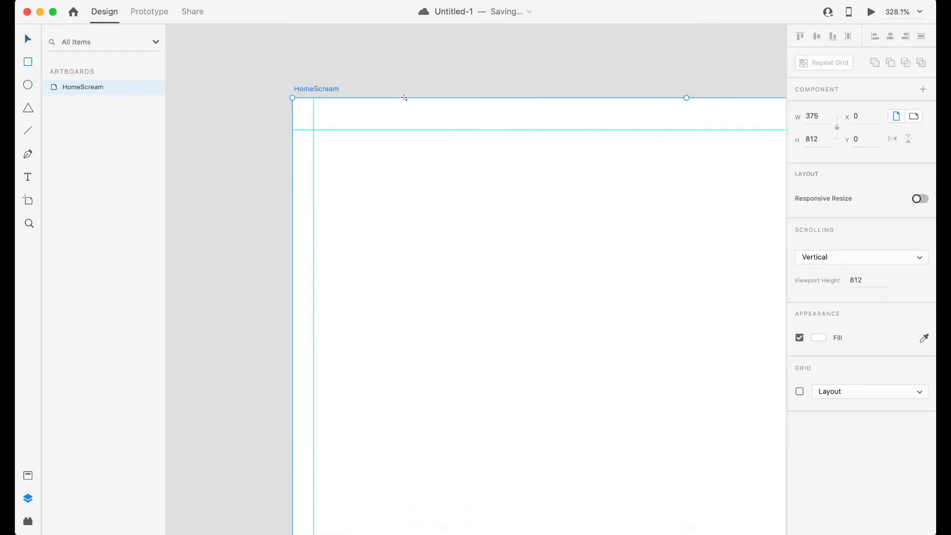
{"action": "scroll", "coordinate": [403, 97], "scroll_direction": "up", "scroll_amount": 5}
{"action": "mouse_move", "coordinate": [332, 269]}
{"action": "left_mouse_down"}
{"action": "mouse_move", "coordinate": [411, 307]}
{"action": "mouse_move", "coordinate": [453, 299]}
{"action": "left_mouse_up"}
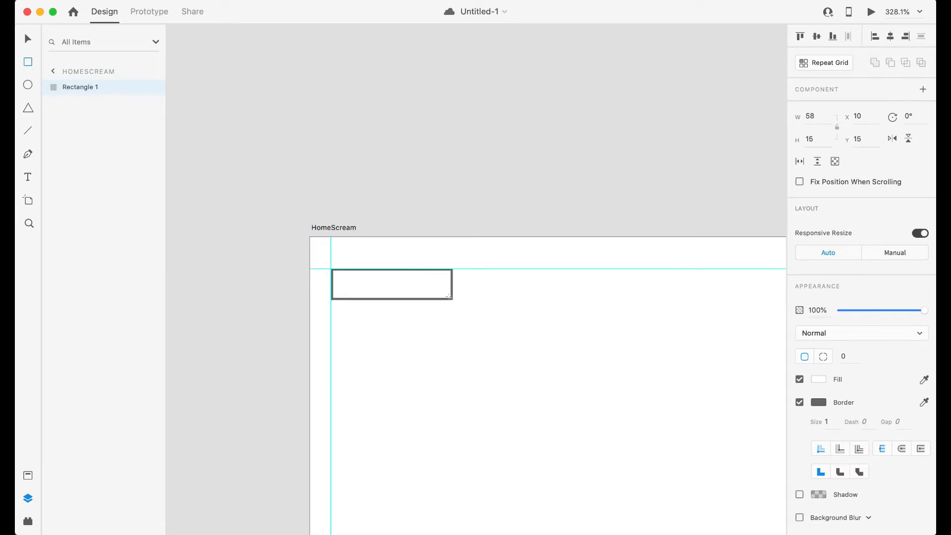
Remove the rectangle's border and fill it with medium grey.
{"action": "left_click", "coordinate": [799, 402]}
{"action": "left_click", "coordinate": [818, 379]}
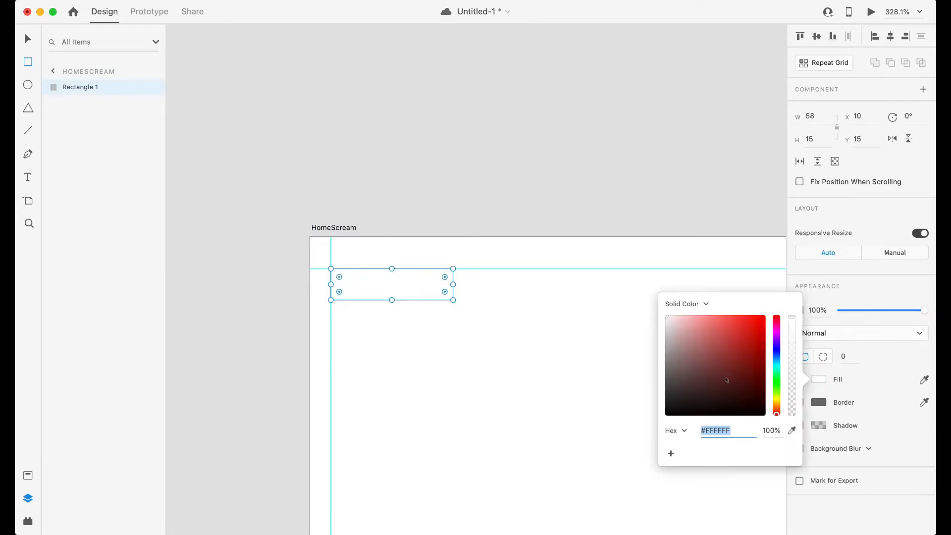
{"action": "left_click_drag", "start_coordinate": [688, 387], "coordinate": [666, 353]}
{"action": "key", "text": "Escape"}
{"action": "key", "text": "v"}
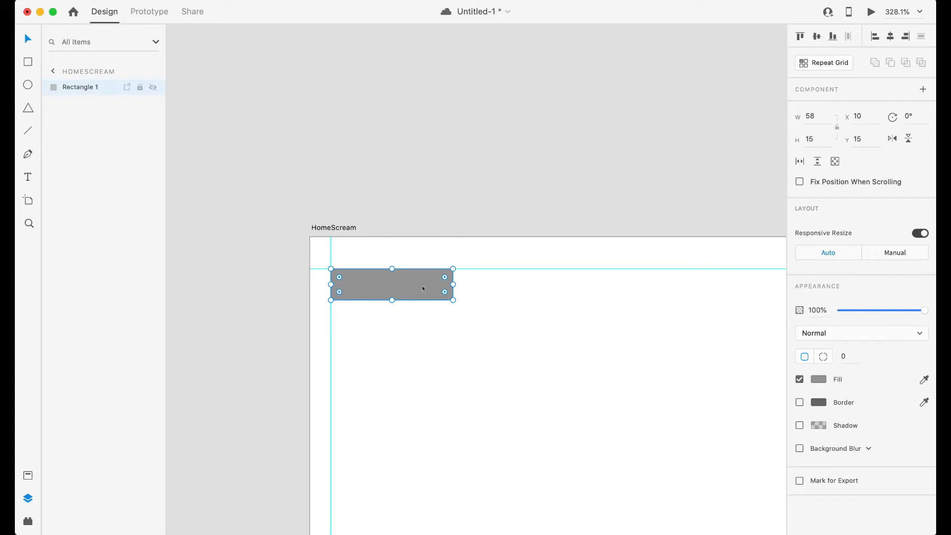
Duplicate the grey rectangle against the right guide in the same row and narrow the copy to 16 by 15.
{"action": "scroll", "coordinate": [420, 288], "scroll_direction": "left", "scroll_amount": 3}
{"action": "scroll", "coordinate": [420, 288], "scroll_direction": "down", "scroll_amount": 2}
{"action": "scroll", "coordinate": [436, 295], "scroll_direction": "up", "scroll_amount": 3}
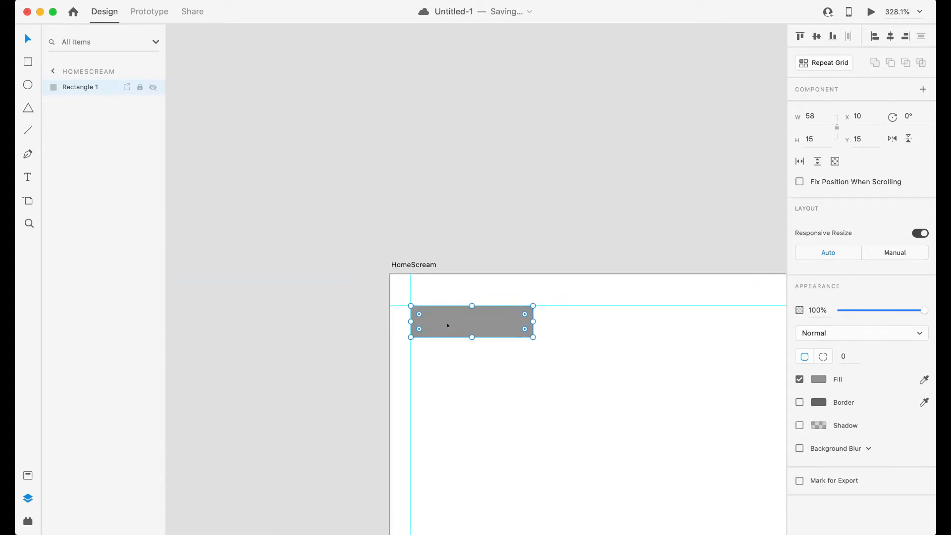
{"action": "scroll", "coordinate": [446, 322], "scroll_direction": "right", "scroll_amount": 10}
{"action": "scroll", "coordinate": [446, 324], "scroll_direction": "down", "scroll_amount": 5}
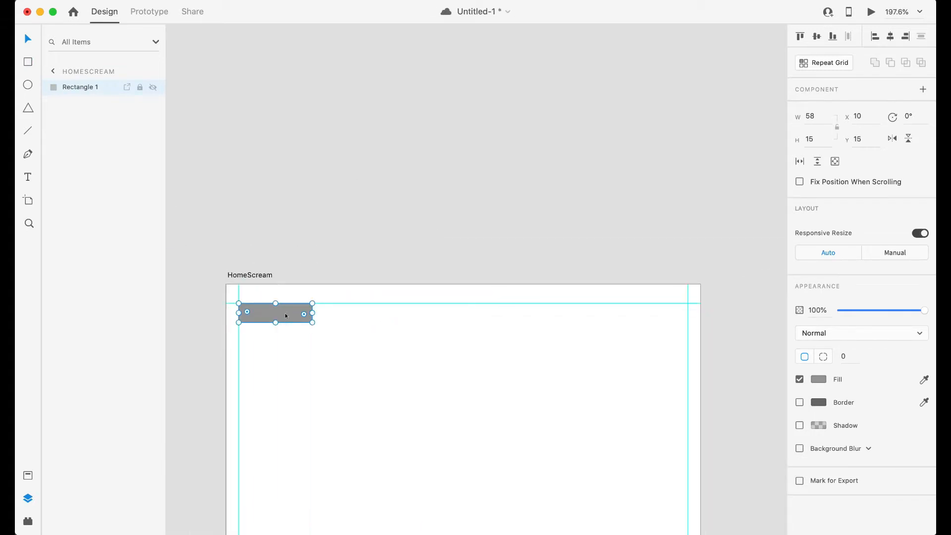
{"action": "left_click_drag", "start_coordinate": [286, 316], "coordinate": [675, 318]}
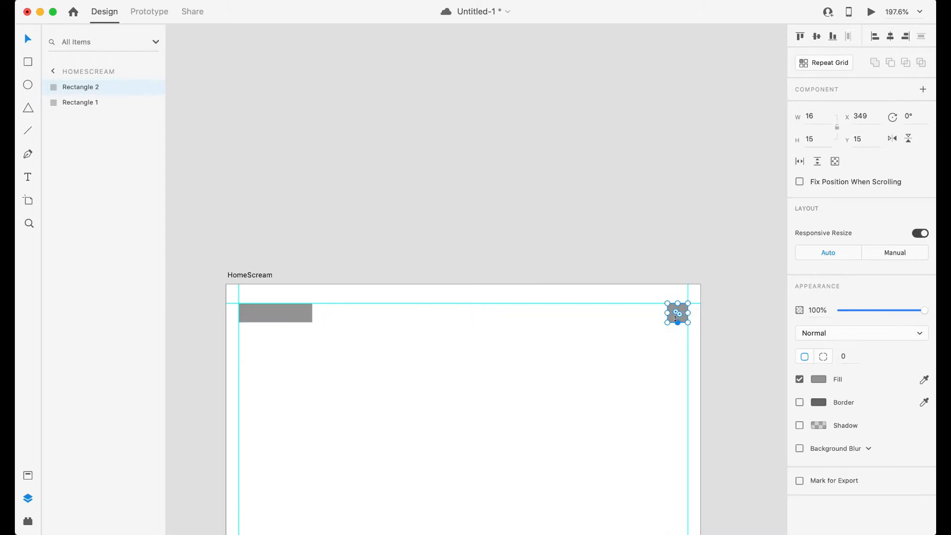
Copy the two header blocks into a second row at Y 45 and add a bar 67 wide beside the left one.
{"action": "scroll", "coordinate": [559, 313], "scroll_direction": "down", "scroll_amount": 4}
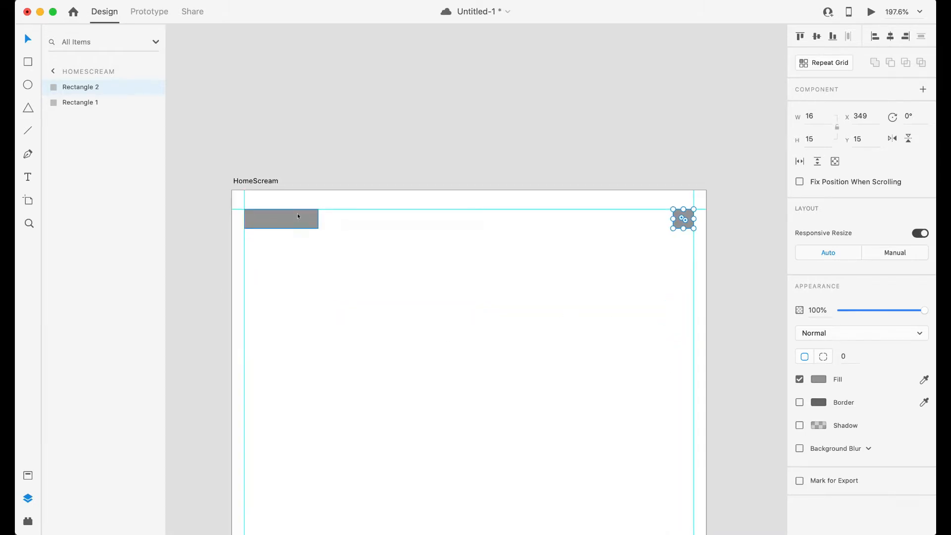
{"action": "left_click", "coordinate": [297, 213], "text": "shift"}
{"action": "left_click_drag", "start_coordinate": [297, 213], "coordinate": [361, 257]}
{"action": "left_click", "coordinate": [322, 263]}
{"action": "left_click", "coordinate": [292, 257]}
Shape the second row's left block into a 20 by 20 circle with a corner radius of 8.
{"action": "left_click", "coordinate": [257, 258]}
{"action": "left_click_drag", "start_coordinate": [253, 255], "coordinate": [256, 263]}
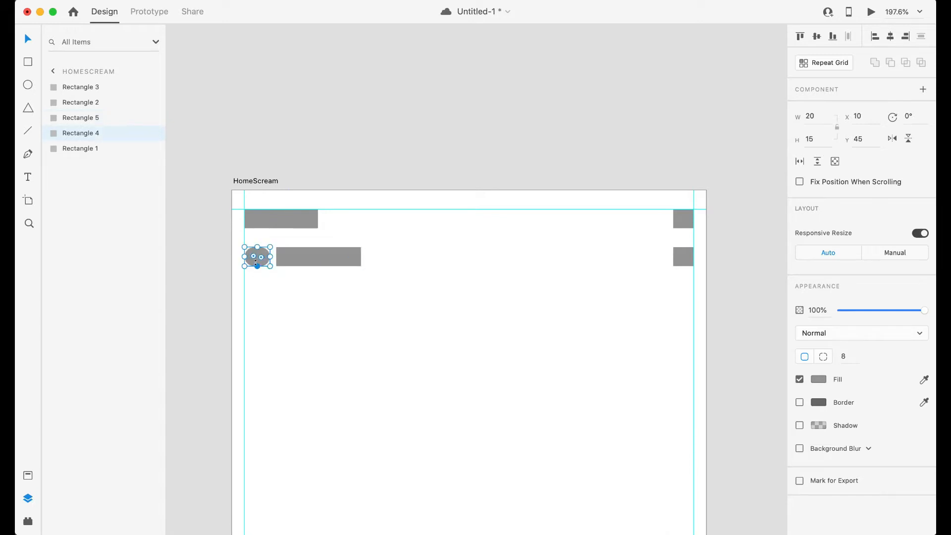
{"action": "key", "text": "Tab"}
{"action": "type", "text": "20"}
{"action": "key", "text": "Return"}
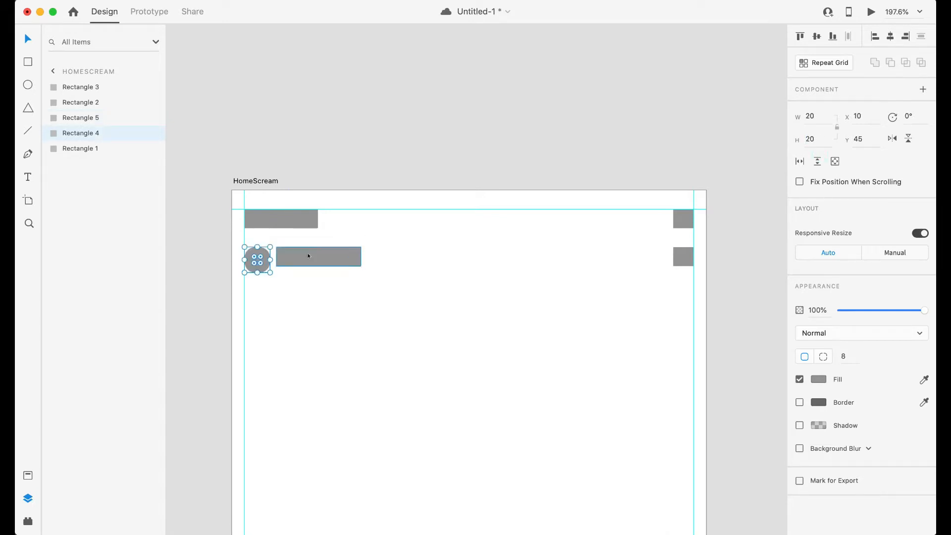
Centre the second row's bar vertically on the circle, and align the right block with it at Y 48, narrowed to 5 wide.
{"action": "left_click", "coordinate": [312, 255]}
{"action": "left_click", "coordinate": [260, 261]}
{"action": "left_click_drag", "start_coordinate": [327, 256], "coordinate": [330, 259]}
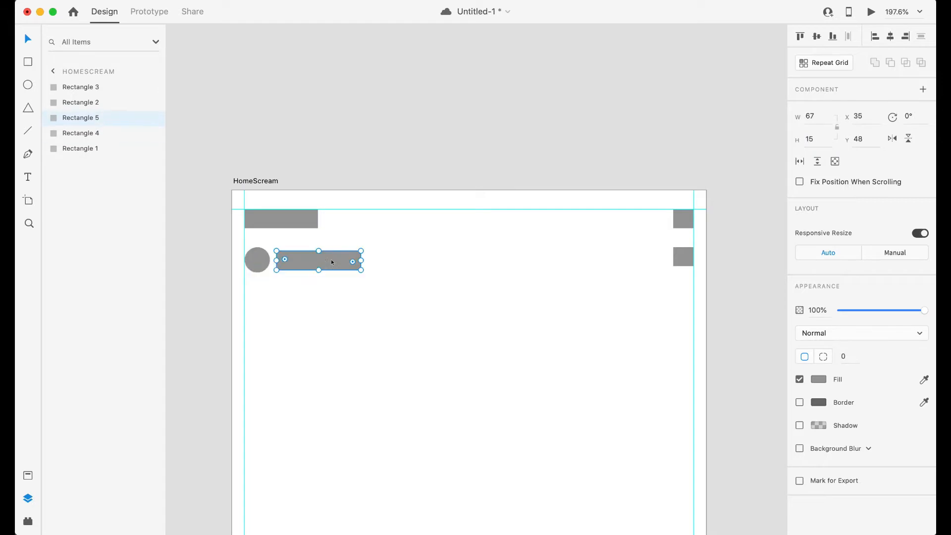
{"action": "left_click_drag", "start_coordinate": [683, 261], "coordinate": [684, 256]}
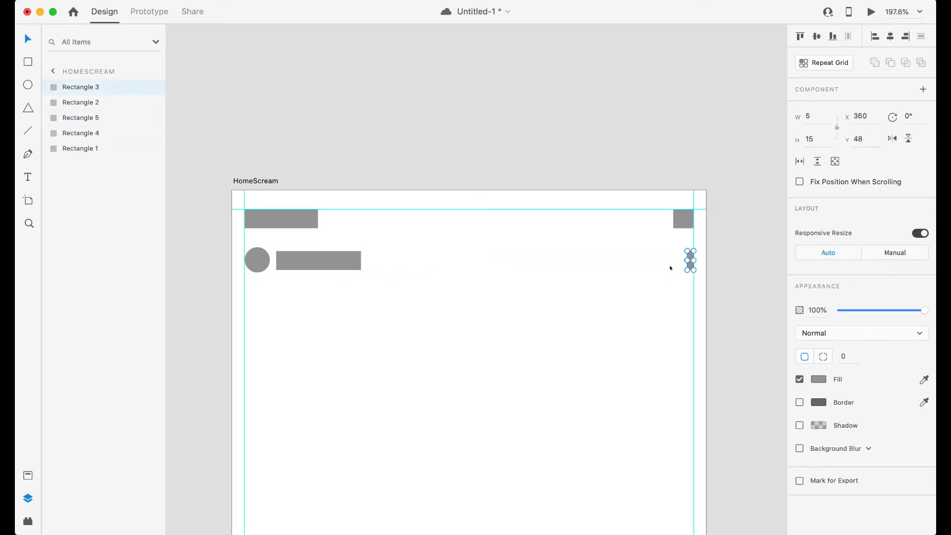
Draw a dark grey image placeholder about 374 by 217 below the second row, from the left guide past the artboard's right edge.
{"action": "key", "text": "r"}
{"action": "left_click_drag", "start_coordinate": [245, 289], "coordinate": [693, 387]}
{"action": "left_click_drag", "start_coordinate": [693, 337], "coordinate": [711, 337]}
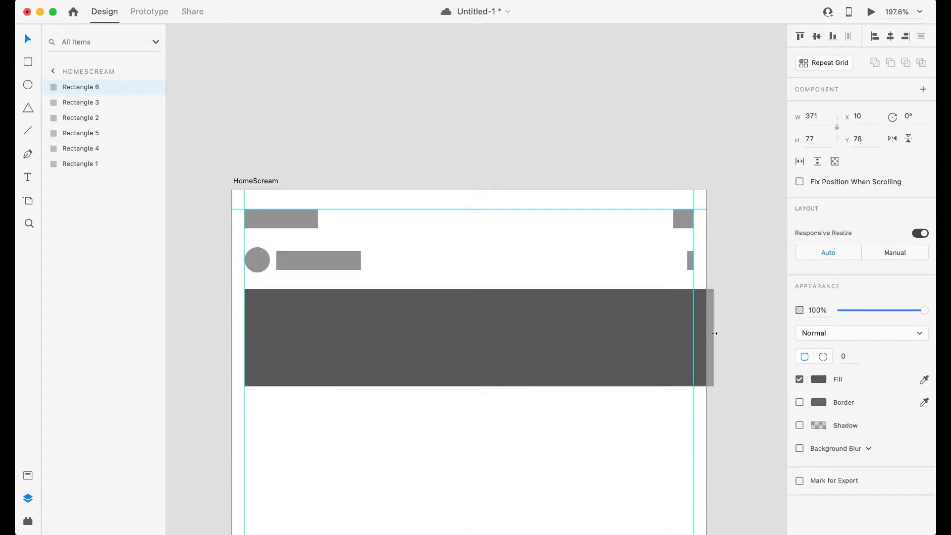
{"action": "scroll", "coordinate": [476, 297], "scroll_direction": "down", "scroll_amount": 5}
{"action": "left_click_drag", "start_coordinate": [476, 263], "coordinate": [486, 442]}
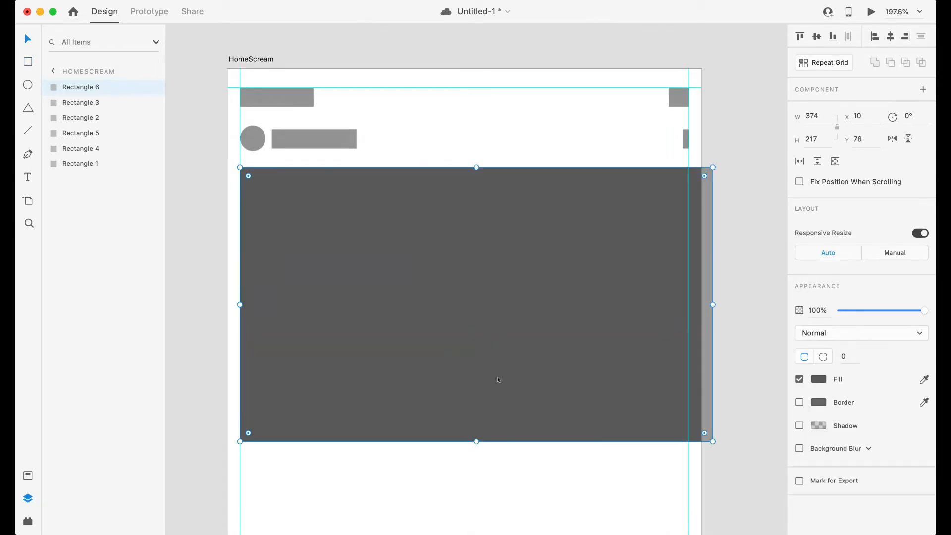
Build an icon row of 20 by 20 grey squares under the image placeholder: three at the left, one in the middle, one at the right guide.
{"action": "scroll", "coordinate": [497, 380], "scroll_direction": "down", "scroll_amount": 3}
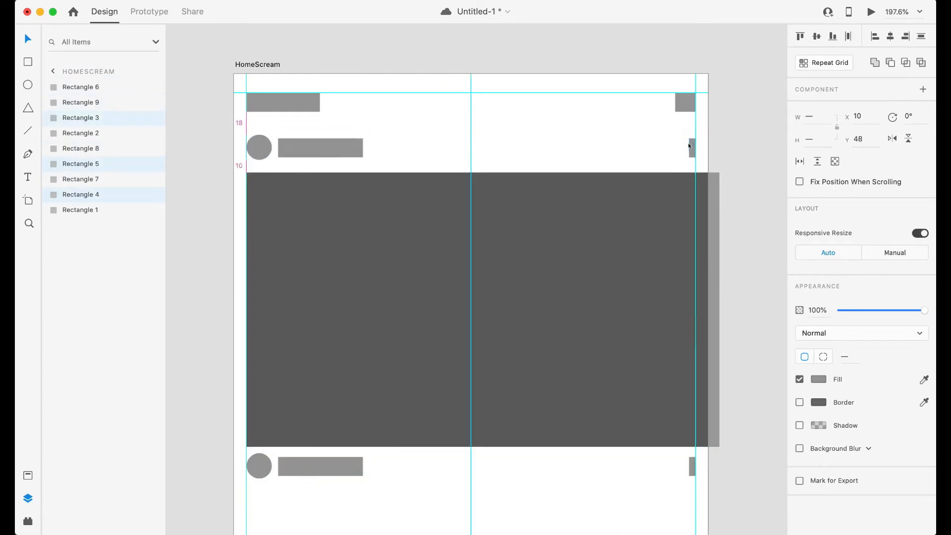
{"action": "scroll", "coordinate": [688, 146], "scroll_direction": "down", "scroll_amount": 3}
{"action": "left_click", "coordinate": [266, 341]}
{"action": "left_click", "coordinate": [327, 341]}
{"action": "left_click_drag", "start_coordinate": [286, 329], "coordinate": [483, 345]}
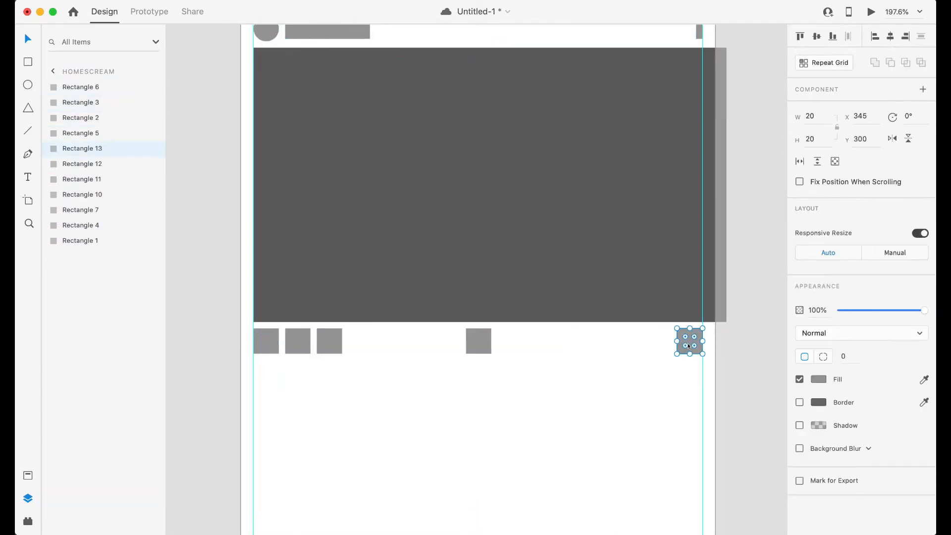
Shrink the middle square to a 5 by 5 dot with corner radius 3, then duplicate it into a grouped row of four dots.
{"action": "type", "text": "5"}
{"action": "key", "text": "Tab"}
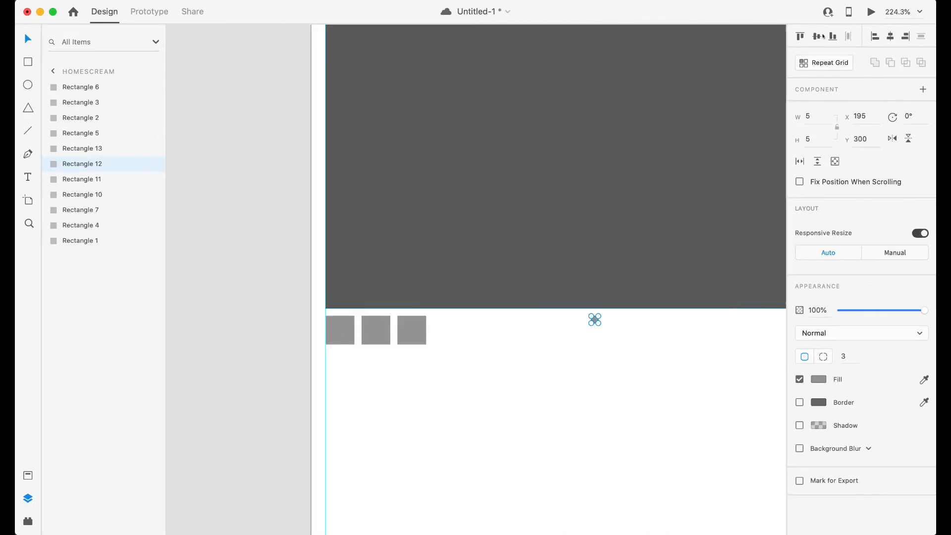
{"action": "mouse_move", "coordinate": [595, 319]}
{"action": "left_mouse_down"}
{"action": "mouse_move", "coordinate": [580, 329]}
{"action": "mouse_move", "coordinate": [591, 331]}
{"action": "left_mouse_up"}
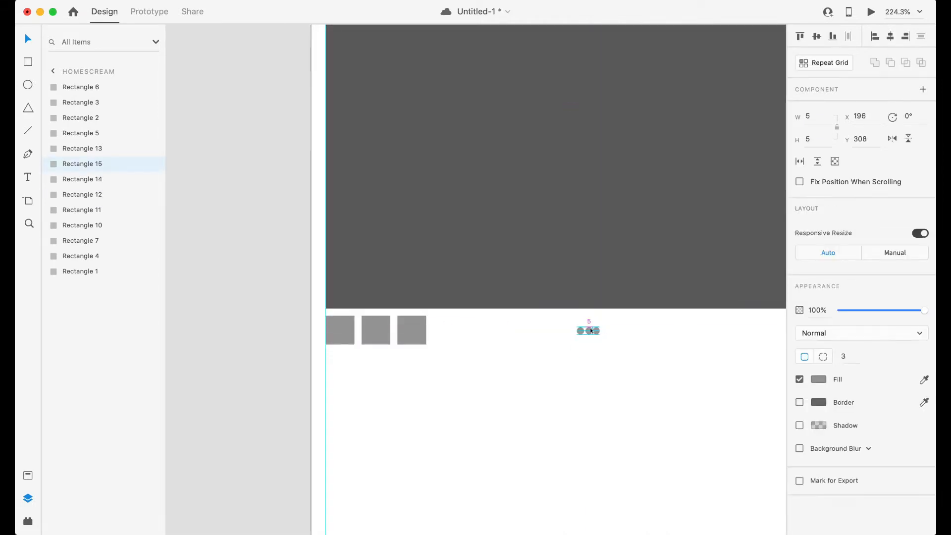
{"action": "left_click", "coordinate": [580, 330], "text": "shift"}
{"action": "key", "text": "super+g"}
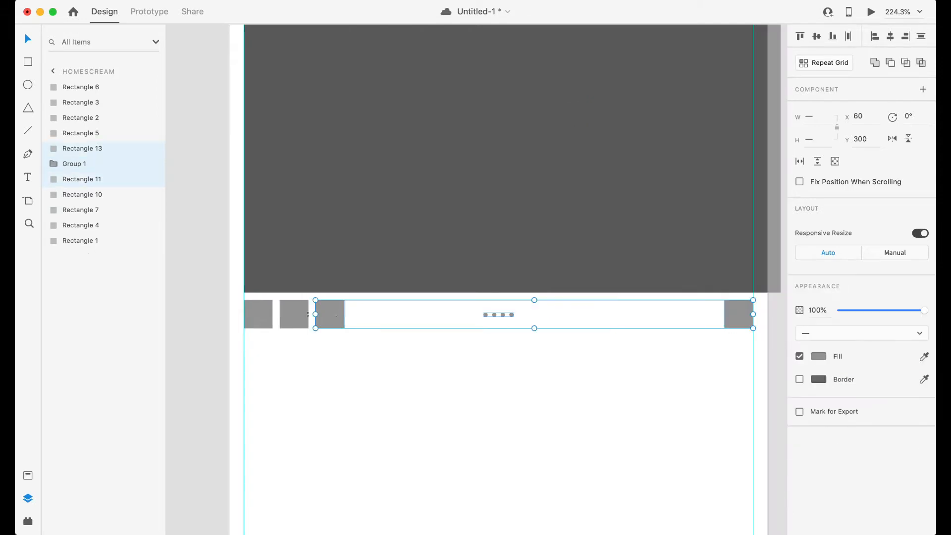
Add two thin text bars of different lengths and a tall block spanning guide to guide below the icon row.
{"action": "left_click", "coordinate": [258, 314]}
{"action": "left_click_drag", "start_coordinate": [258, 314], "coordinate": [276, 371]}
{"action": "left_click_drag", "start_coordinate": [293, 369], "coordinate": [321, 388]}
{"action": "left_click_drag", "start_coordinate": [344, 387], "coordinate": [752, 388]}
{"action": "left_click_drag", "start_coordinate": [498, 393], "coordinate": [498, 452]}
Rename the artboard as Wireframe.
{"action": "scroll", "coordinate": [603, 370], "scroll_direction": "down", "scroll_amount": 5}
{"action": "left_click", "coordinate": [767, 182]}
{"action": "left_click", "coordinate": [722, 384]}
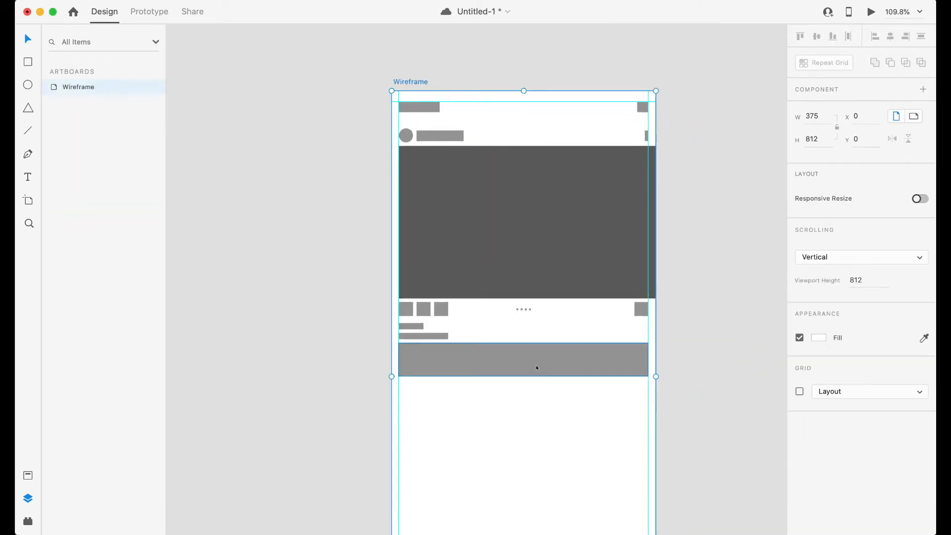
Duplicate the complete post layout into the lower half of the Wireframe artboard, starting at Y 424.
{"action": "left_click_drag", "start_coordinate": [703, 373], "coordinate": [337, 79]}
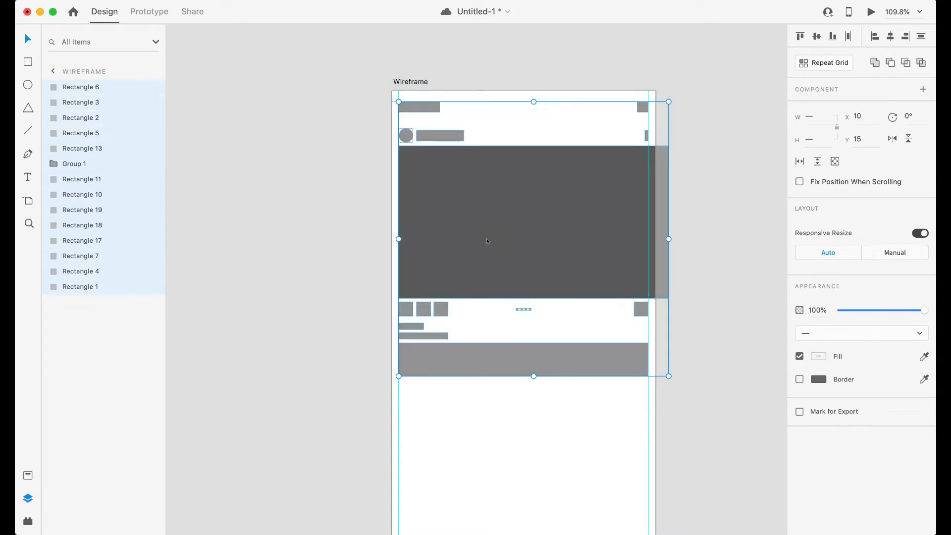
{"action": "scroll", "coordinate": [486, 237], "scroll_direction": "down", "scroll_amount": 5}
{"action": "left_click_drag", "start_coordinate": [474, 170], "coordinate": [483, 458]}
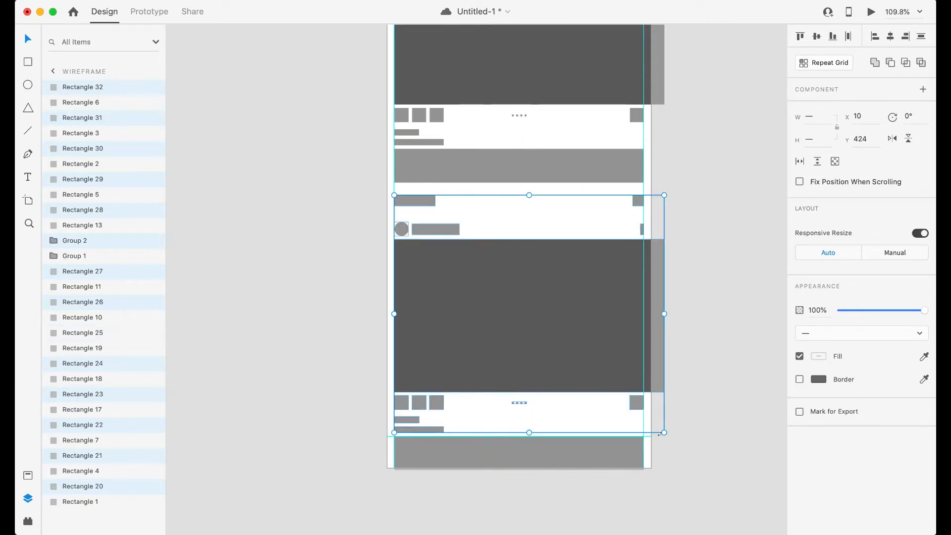
{"action": "left_click", "coordinate": [684, 458]}
Duplicate the Wireframe artboard beside the original.
{"action": "scroll", "coordinate": [684, 458], "scroll_direction": "down", "scroll_amount": 5}
{"action": "scroll", "coordinate": [629, 495], "scroll_direction": "right", "scroll_amount": 5}
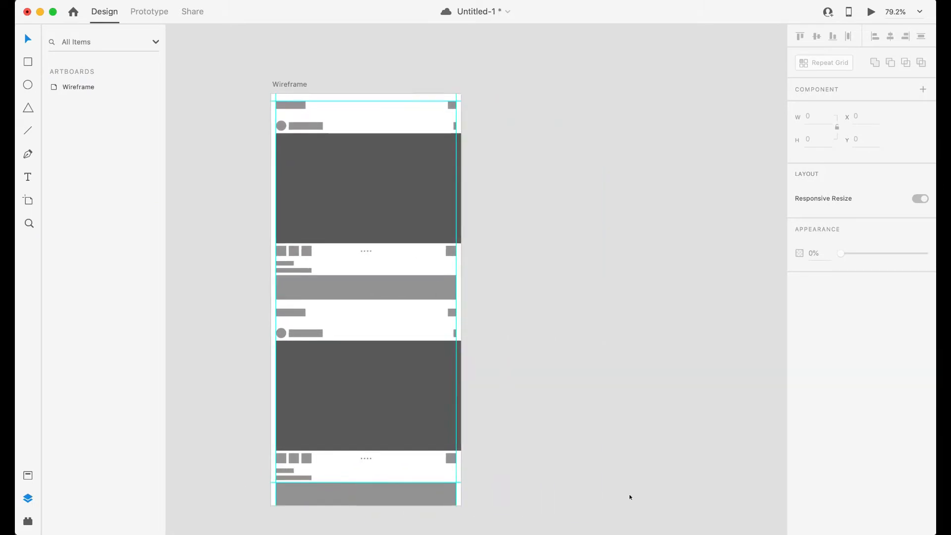
{"action": "scroll", "coordinate": [604, 450], "scroll_direction": "down", "scroll_amount": 1}
{"action": "left_click", "coordinate": [273, 69]}
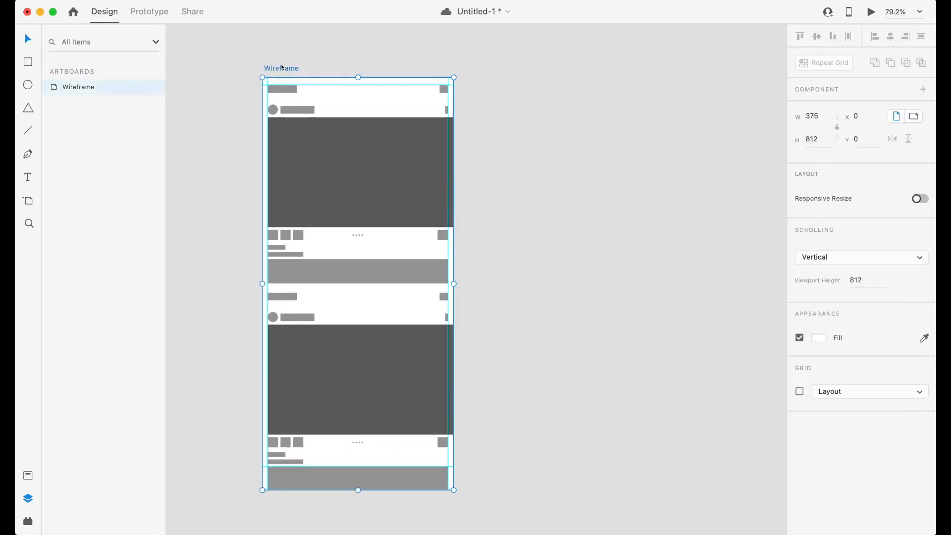
{"action": "key", "text": "super+d"}
Rename the duplicated artboard as HomeScreen and save the document.
{"action": "double_click", "coordinate": [509, 66]}
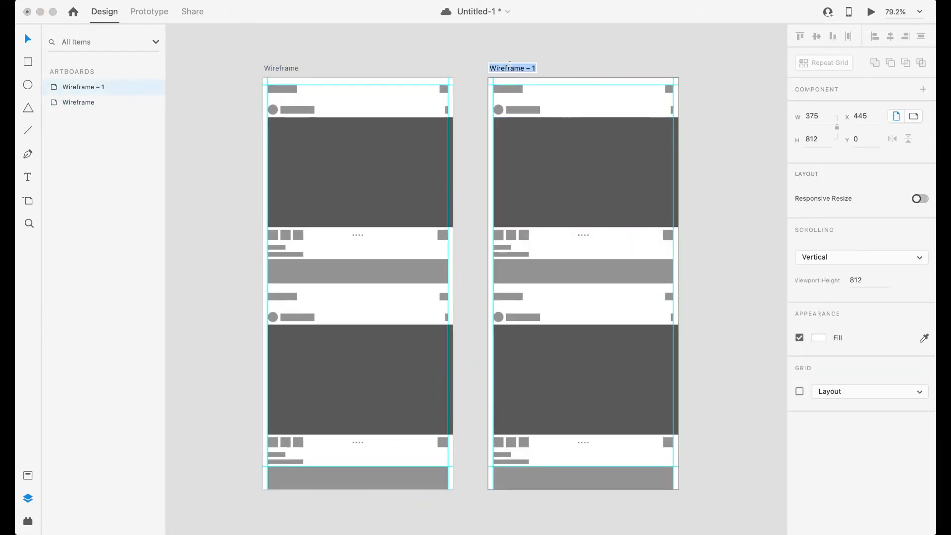
{"action": "type", "text": "HomeScreen"}
{"action": "key", "text": "Return"}
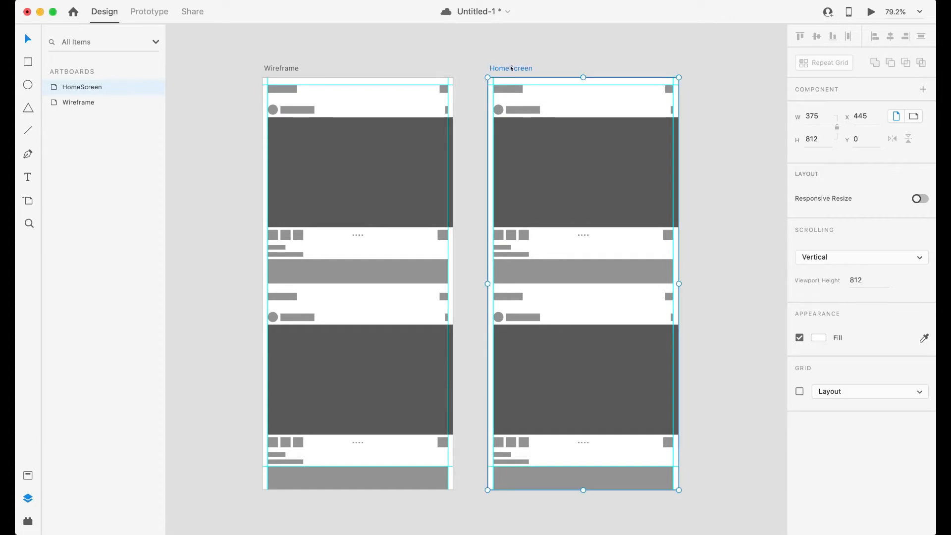
{"action": "scroll", "coordinate": [609, 207], "scroll_direction": "right", "scroll_amount": 4}
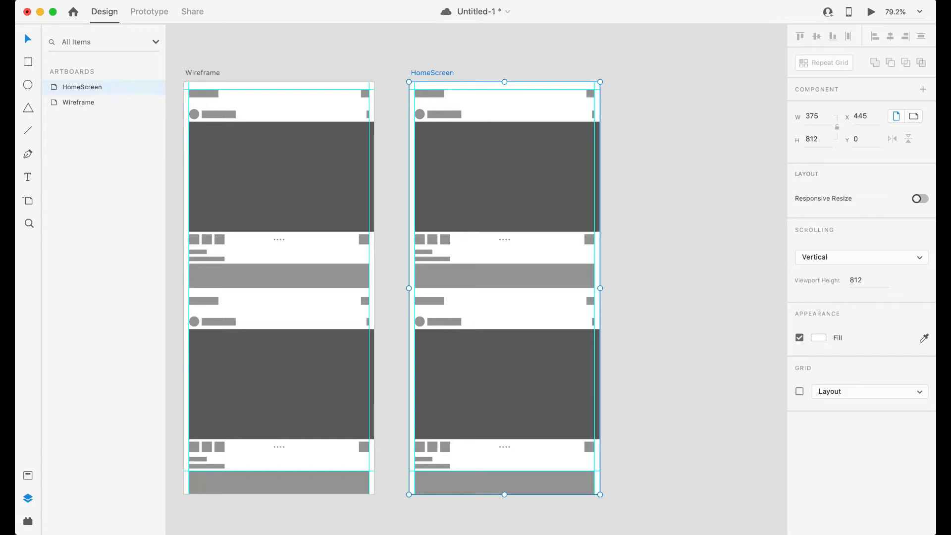
{"action": "key", "text": "cmd+s"}
Search the Icons 4 Design plugin for "camer" and insert the Feather camera icon beside HomeScreen's top-left header block.
{"action": "left_click", "coordinate": [429, 94]}
{"action": "scroll", "coordinate": [442, 96], "scroll_direction": "up", "scroll_amount": 5}
{"action": "scroll", "coordinate": [442, 96], "scroll_direction": "right", "scroll_amount": 3}
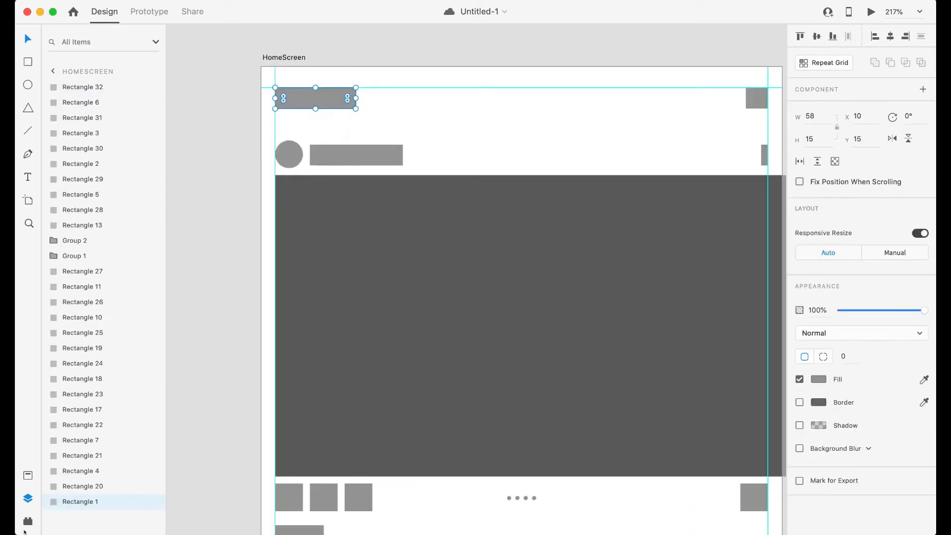
{"action": "left_click", "coordinate": [28, 521]}
{"action": "left_click", "coordinate": [73, 102]}
{"action": "type", "text": "camer"}
{"action": "left_click", "coordinate": [74, 257]}
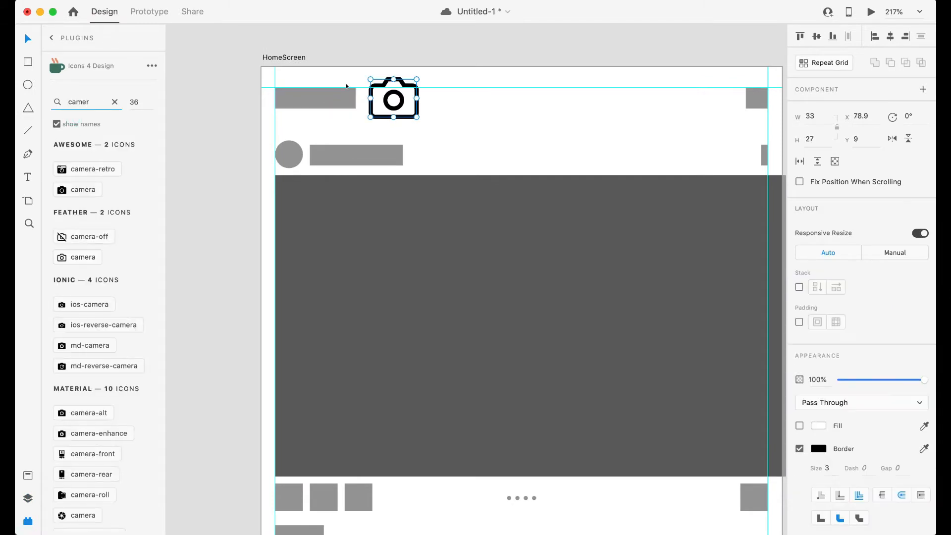
{"action": "left_click_drag", "start_coordinate": [393, 99], "coordinate": [298, 95]}
{"action": "double_click", "coordinate": [827, 468]}
{"action": "type", "text": "1"}
{"action": "key", "text": "Tab"}
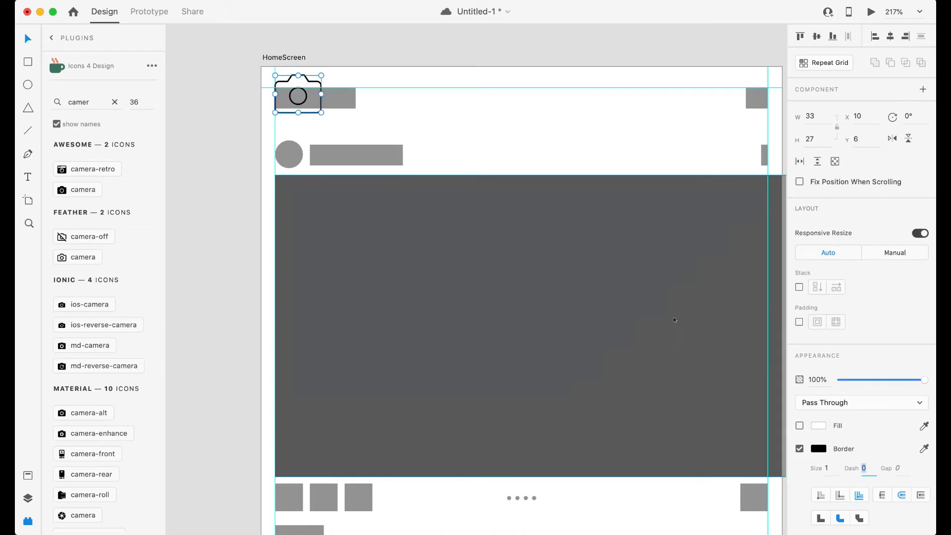
{"action": "left_click", "coordinate": [304, 99]}
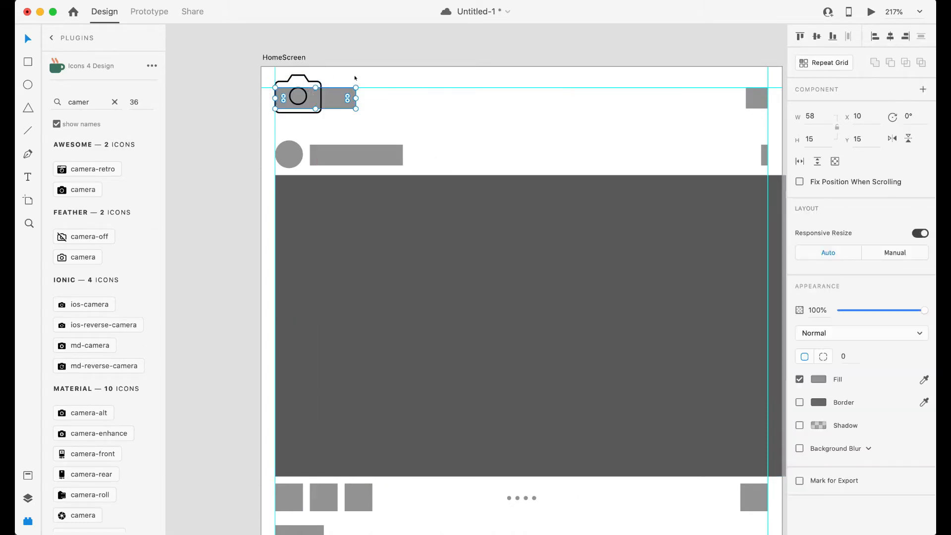
{"action": "key", "text": "super+z"}
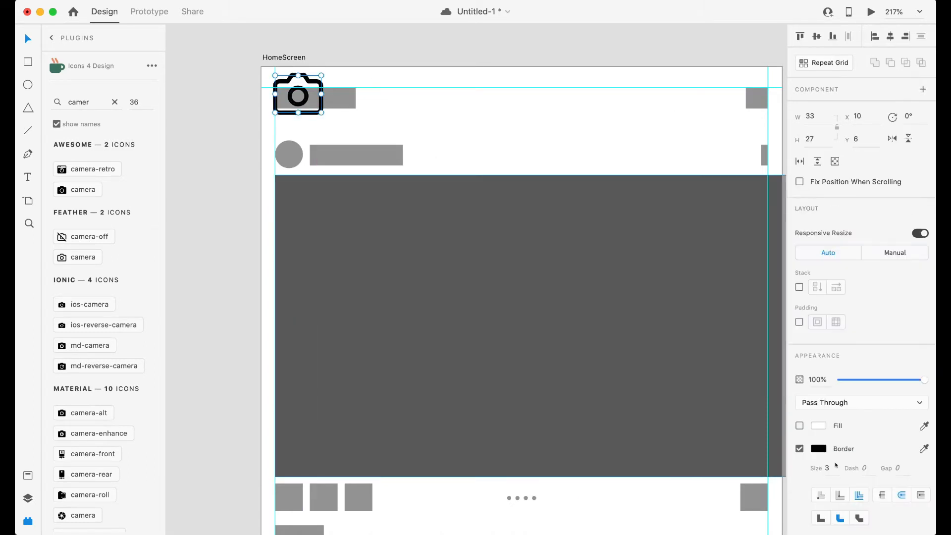
{"action": "key", "text": "super+shift+z"}
{"action": "key", "text": "super+z"}
{"action": "left_click", "coordinate": [297, 94]}
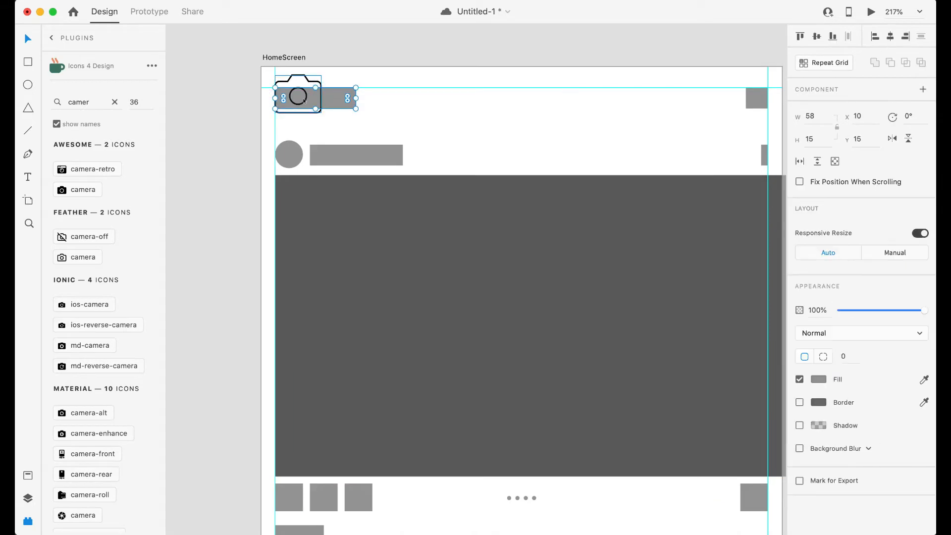
{"action": "key", "text": "super+z"}
{"action": "key", "text": "super+z"}
Scale the camera icon down to about 17.5 by 14.3 over the top-left header block and set its border size to 1.
{"action": "left_click_drag", "start_coordinate": [294, 94], "coordinate": [311, 106]}
{"action": "left_click", "coordinate": [828, 467]}
{"action": "type", "text": "1"}
{"action": "key", "text": "Tab"}
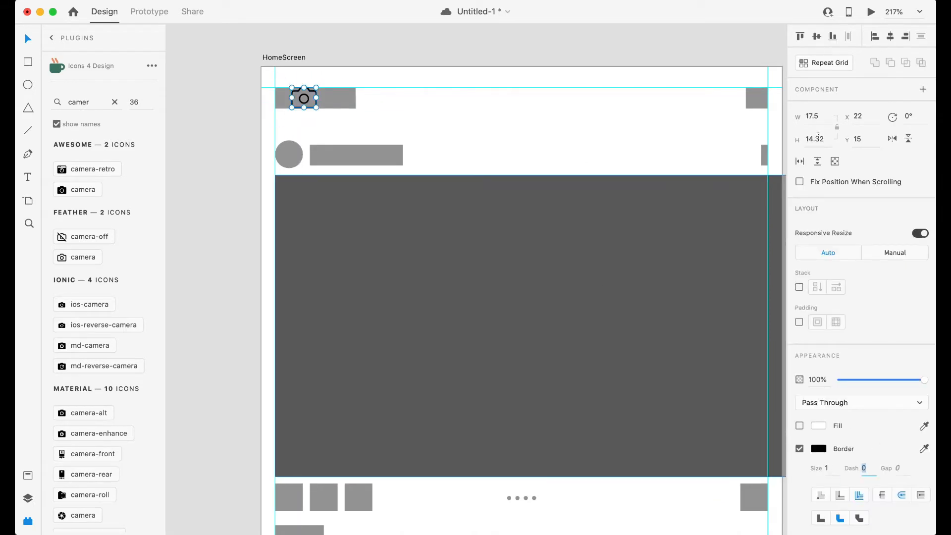
Set the camera icon's size to 13 wide by 12 high.
{"action": "left_click", "coordinate": [820, 115]}
{"action": "type", "text": "15"}
{"action": "key", "text": "Tab"}
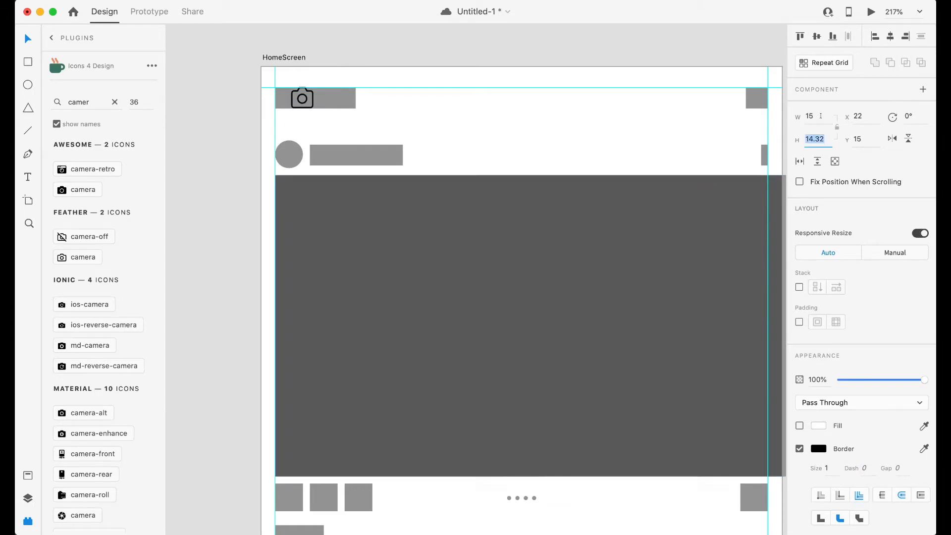
{"action": "type", "text": "12"}
{"action": "key", "text": "Tab"}
{"action": "left_click", "coordinate": [818, 116]}
{"action": "type", "text": "13"}
{"action": "key", "text": "Tab"}
Move the camera icon to the header block's top-left corner at X 10, Y 15.
{"action": "left_click", "coordinate": [324, 102], "text": "shift"}
{"action": "left_click", "coordinate": [518, 83]}
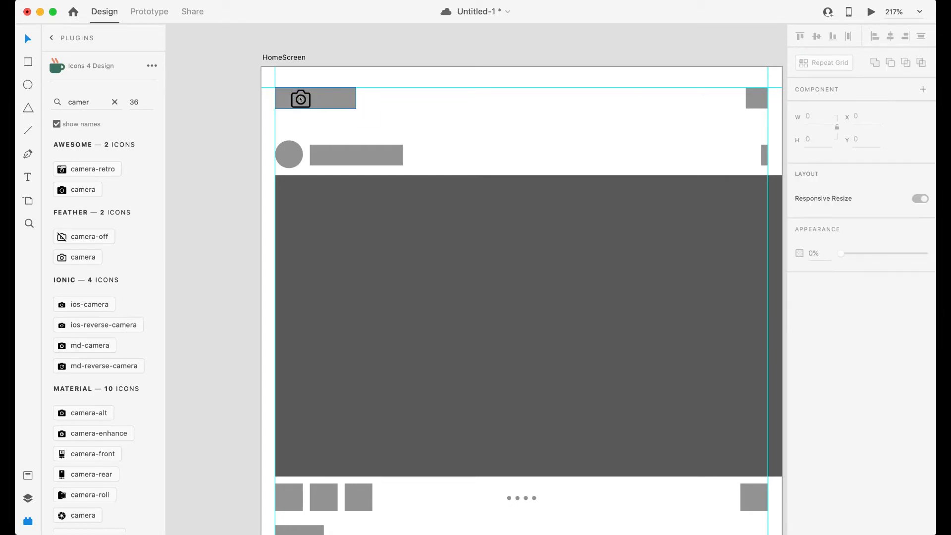
{"action": "left_click", "coordinate": [287, 97]}
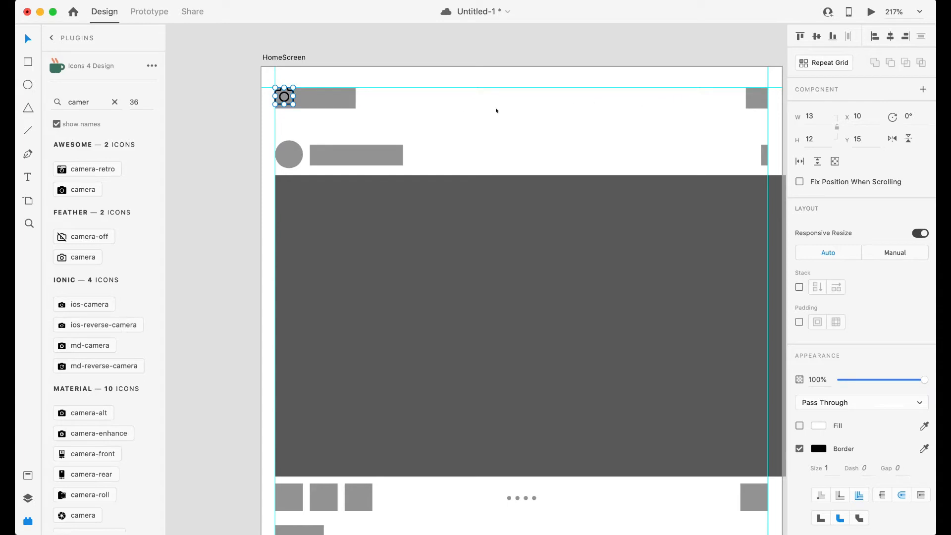
Color the camera icon's border white and fill the header block behind it dark grey, about #404040.
{"action": "left_click", "coordinate": [818, 449]}
{"action": "mouse_move", "coordinate": [722, 429]}
{"action": "left_mouse_down"}
{"action": "mouse_move", "coordinate": [664, 376]}
{"action": "mouse_move", "coordinate": [666, 366]}
{"action": "mouse_move", "coordinate": [665, 382]}
{"action": "mouse_move", "coordinate": [681, 385]}
{"action": "mouse_move", "coordinate": [671, 379]}
{"action": "mouse_move", "coordinate": [649, 391]}
{"action": "left_mouse_up"}
{"action": "left_click", "coordinate": [333, 98]}
{"action": "left_click", "coordinate": [819, 379]}
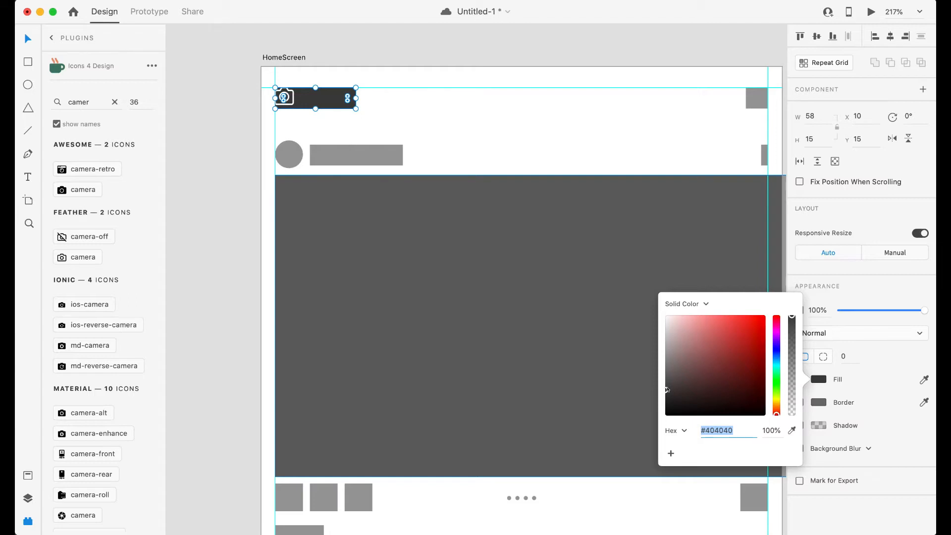
{"action": "left_click", "coordinate": [603, 318]}
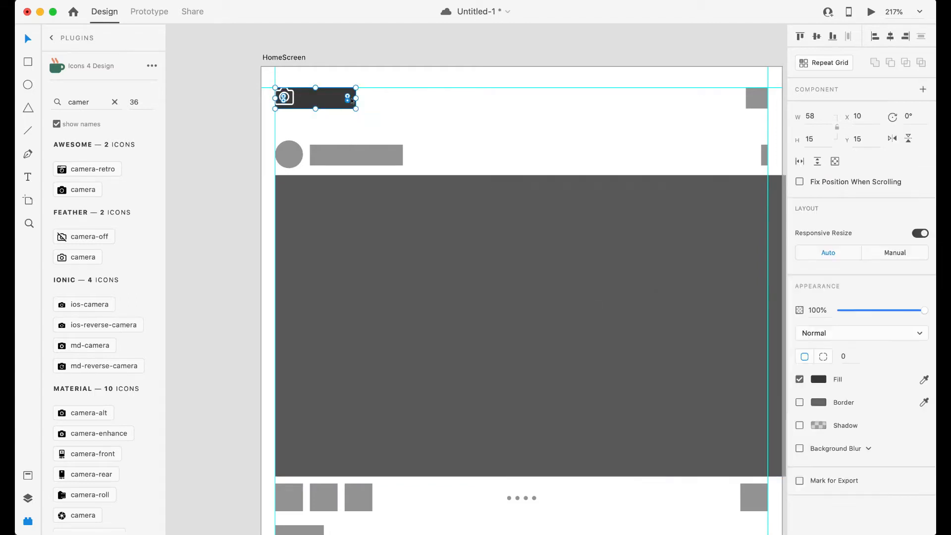
Stretch the dark header block across the full artboard width of 375 from X 0 and set its height to 25.
{"action": "left_click_drag", "start_coordinate": [356, 98], "coordinate": [761, 155]}
{"action": "left_click_drag", "start_coordinate": [260, 98], "coordinate": [246, 98]}
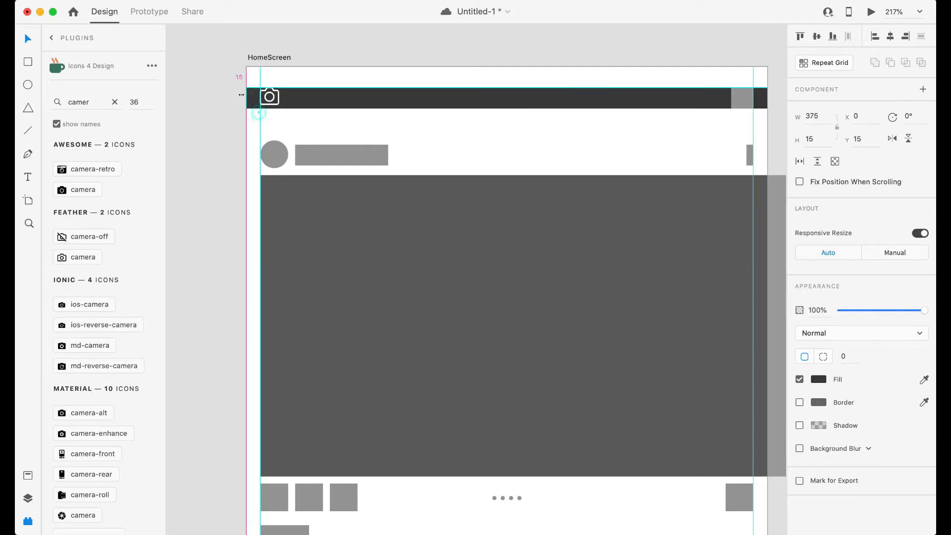
{"action": "left_click_drag", "start_coordinate": [505, 108], "coordinate": [505, 119]}
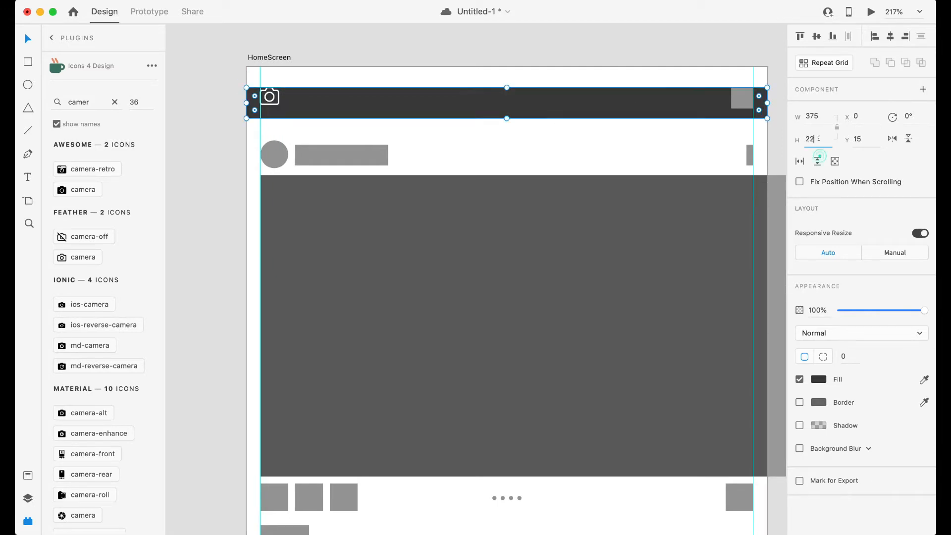
{"action": "key", "text": "Return"}
Paste the white Instagram logo and scale it down to fit in the header bar just right of the camera icon.
{"action": "key", "text": "ctrl+v"}
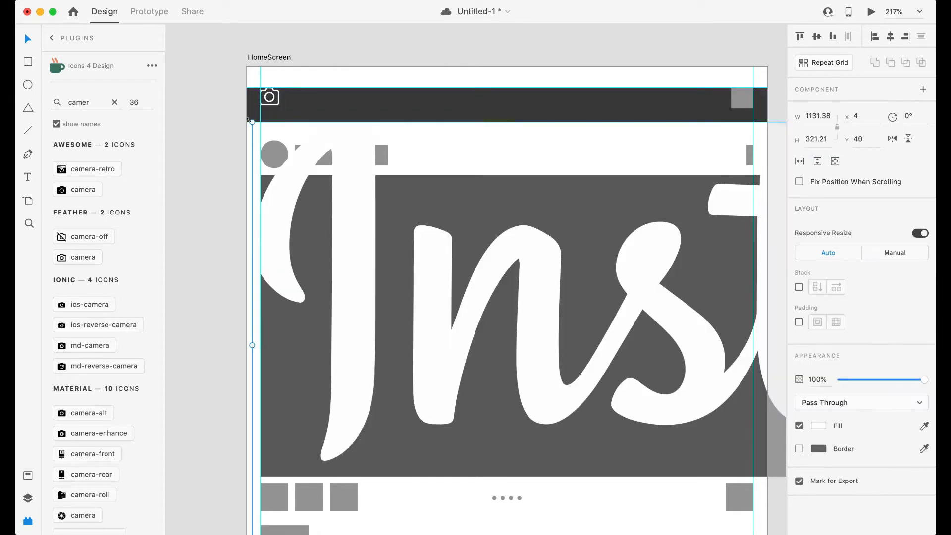
{"action": "left_click_drag", "start_coordinate": [670, 319], "coordinate": [578, 149]}
{"action": "left_click_drag", "start_coordinate": [656, 132], "coordinate": [384, 104]}
{"action": "left_click_drag", "start_coordinate": [463, 116], "coordinate": [321, 99]}
{"action": "left_click", "coordinate": [333, 102]}
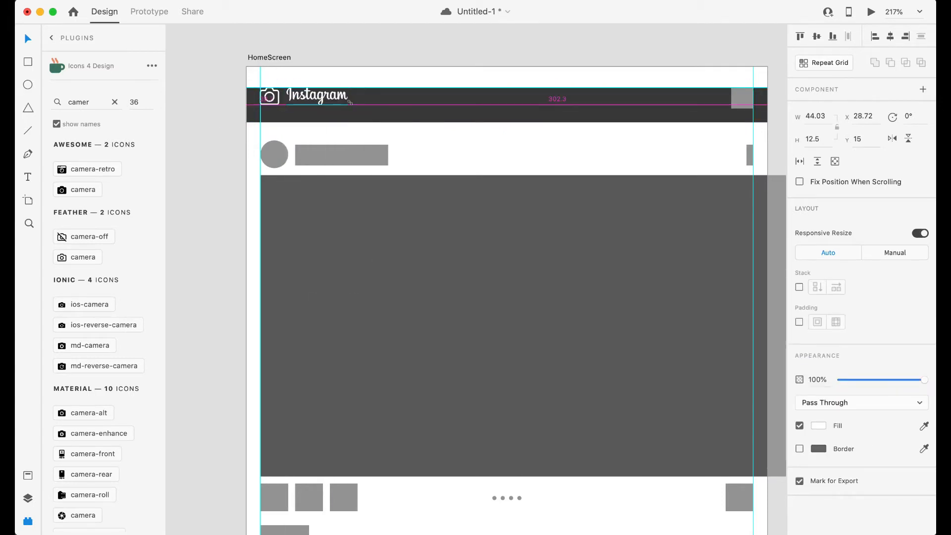
Lock the dark header bar and lower the Instagram logo to the bar's vertical middle.
{"action": "right_click", "coordinate": [452, 104]}
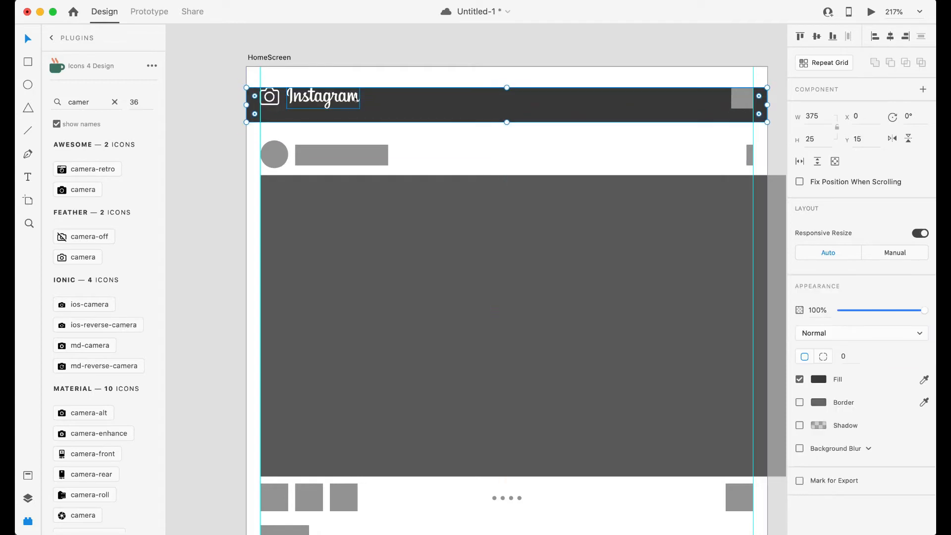
{"action": "key", "text": "Escape"}
{"action": "double_click", "coordinate": [310, 99]}
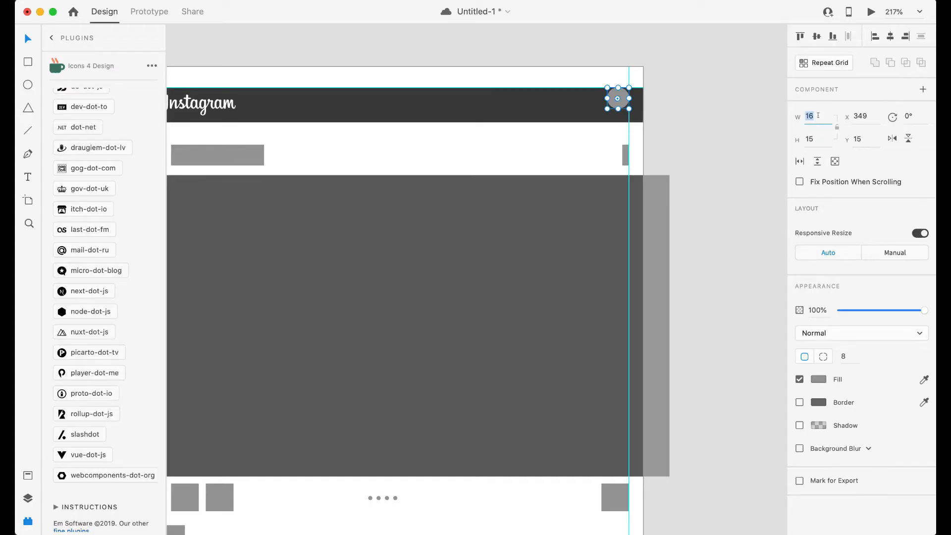
Shrink the rounded block at the header's right end to a 3 by 3 dot and fill it with #FFFFFF.
{"action": "type", "text": "3"}
{"action": "key", "text": "Tab"}
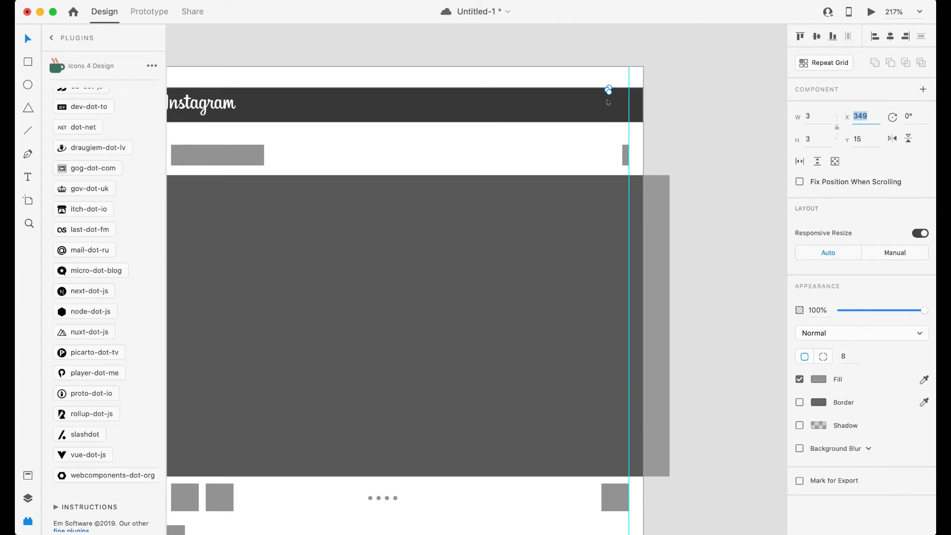
{"action": "scroll", "coordinate": [608, 102], "scroll_direction": "up", "scroll_amount": 5}
{"action": "left_click", "coordinate": [818, 379]}
{"action": "type", "text": "FFFFFF"}
{"action": "key", "text": "Return"}
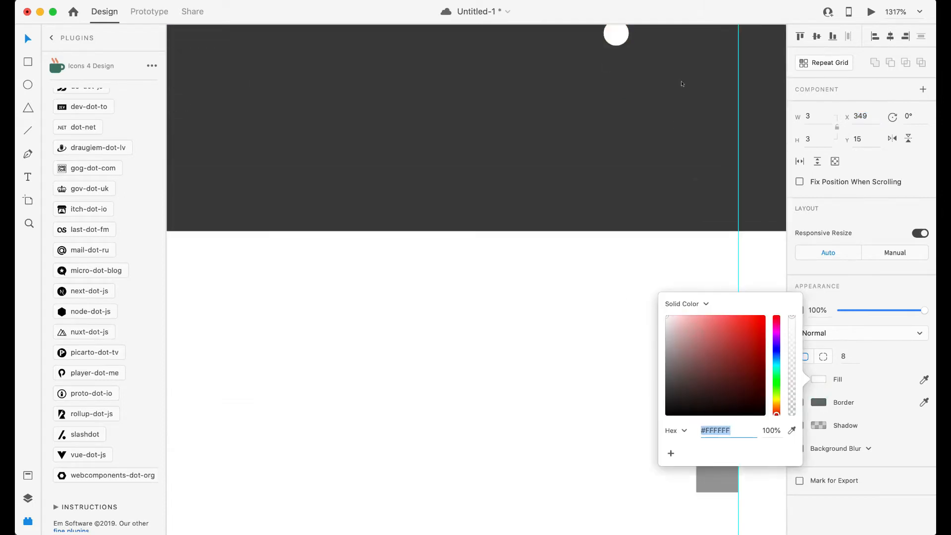
Place the white dot against the right margin guide, duplicate it into a vertical column of three, and group the dots.
{"action": "left_click_drag", "start_coordinate": [616, 36], "coordinate": [730, 132]}
{"action": "key", "text": "Up"}
{"action": "left_click", "coordinate": [729, 97], "text": "shift"}
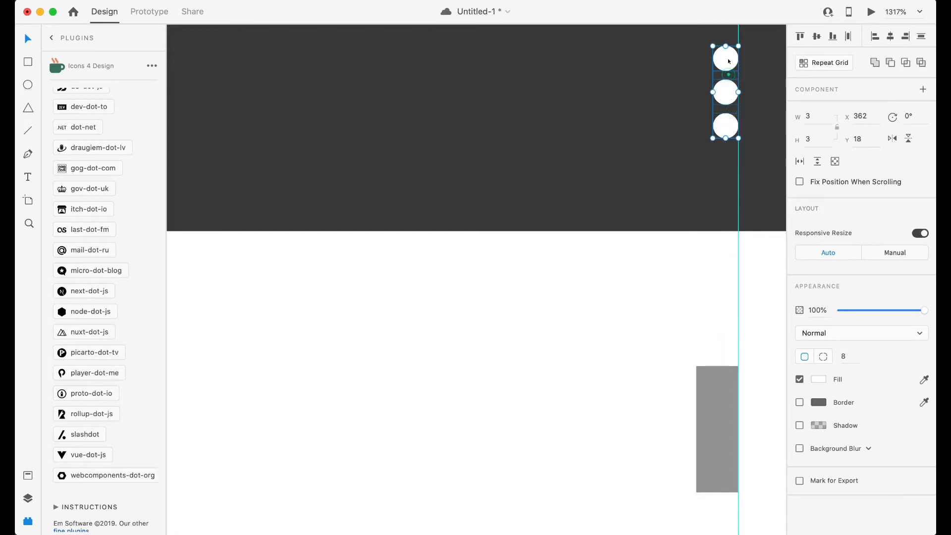
{"action": "key", "text": "super+g"}
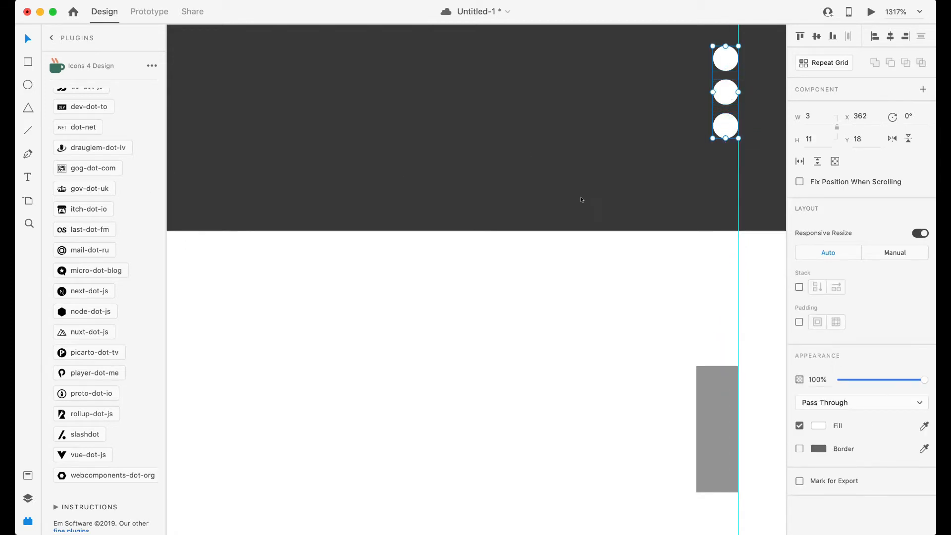
Align the three-dot group, Instagram logo and camera icon to a common vertical middle.
{"action": "key", "text": "super+0"}
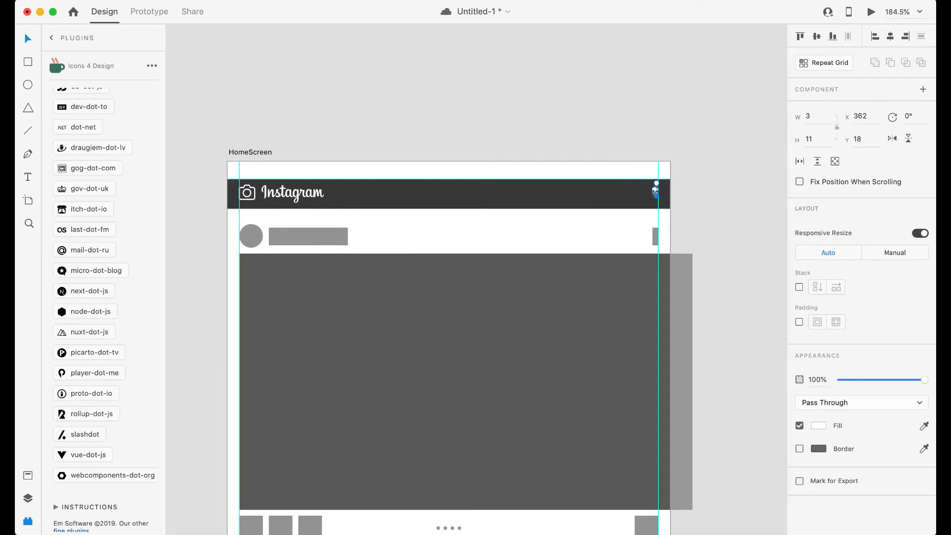
{"action": "left_click", "coordinate": [573, 207]}
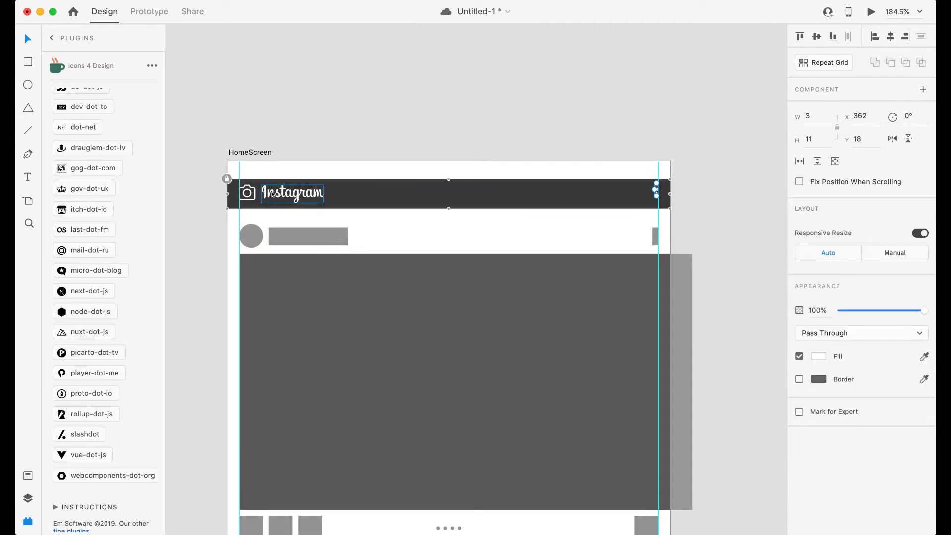
{"action": "left_click", "coordinate": [272, 195], "text": "shift"}
{"action": "left_click", "coordinate": [246, 192], "text": "shift"}
{"action": "left_click", "coordinate": [815, 36]}
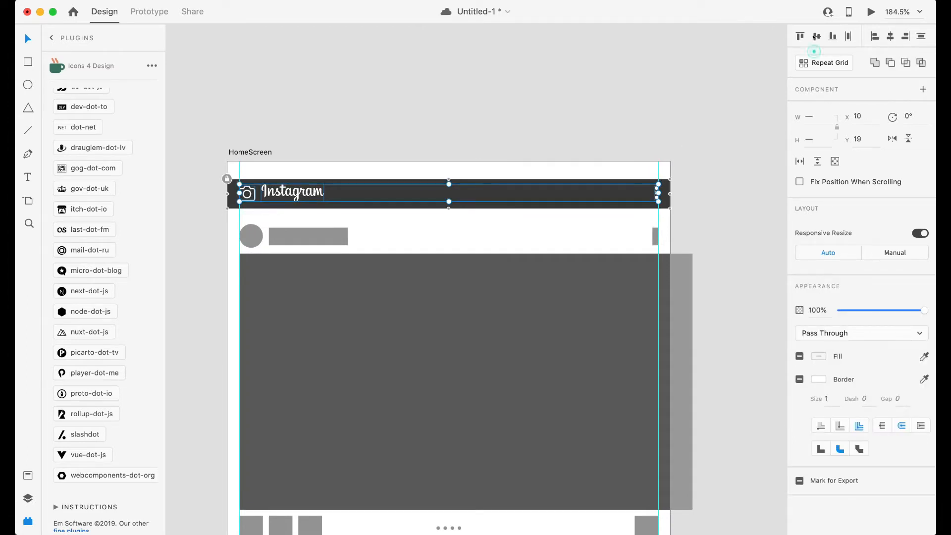
{"action": "left_click", "coordinate": [713, 220]}
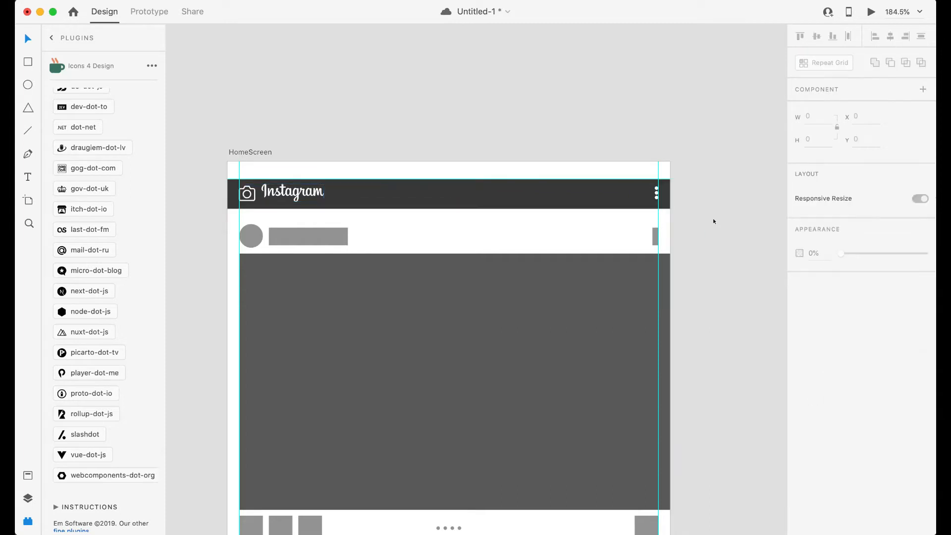
Fill the first post's avatar circle with a user image from the User Profile plugin.
{"action": "scroll", "coordinate": [444, 278], "scroll_direction": "down", "scroll_amount": 5}
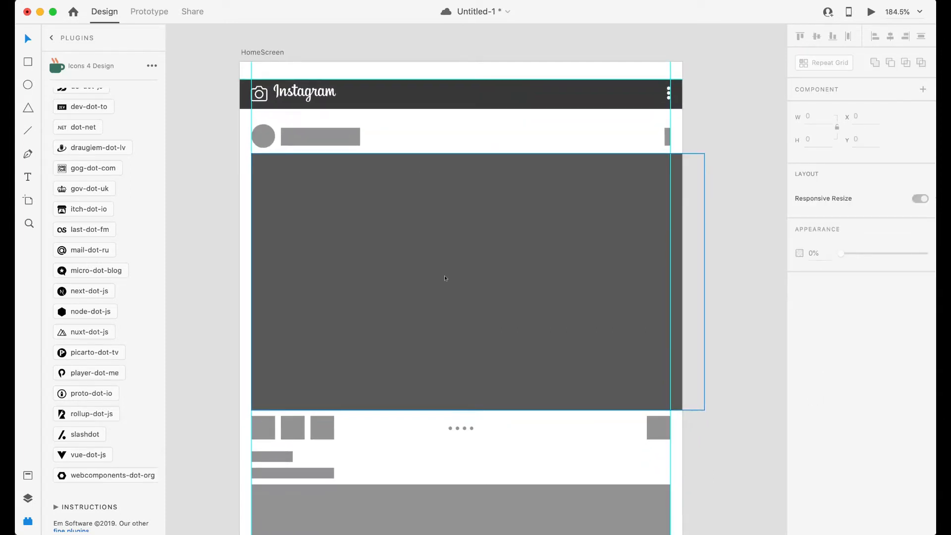
{"action": "left_click", "coordinate": [274, 140]}
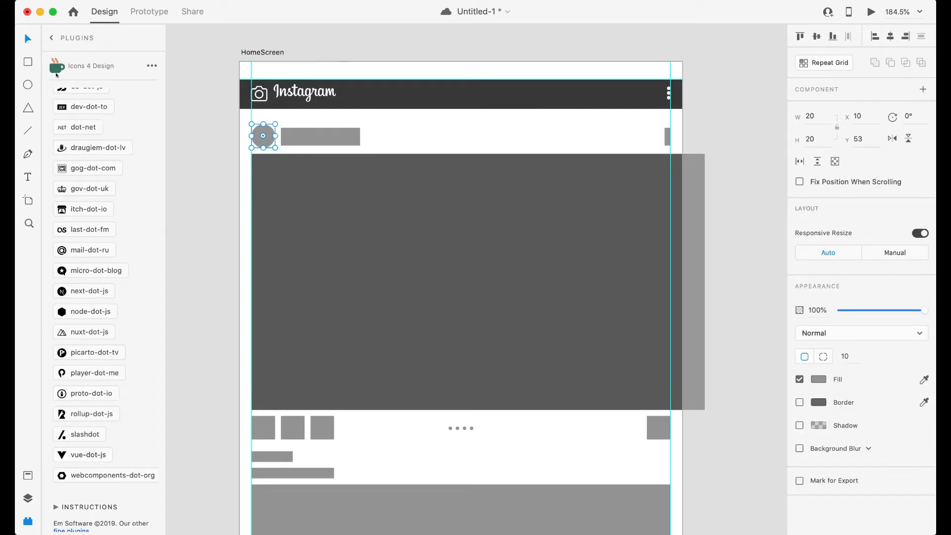
{"action": "left_click", "coordinate": [51, 38]}
{"action": "left_click", "coordinate": [89, 211]}
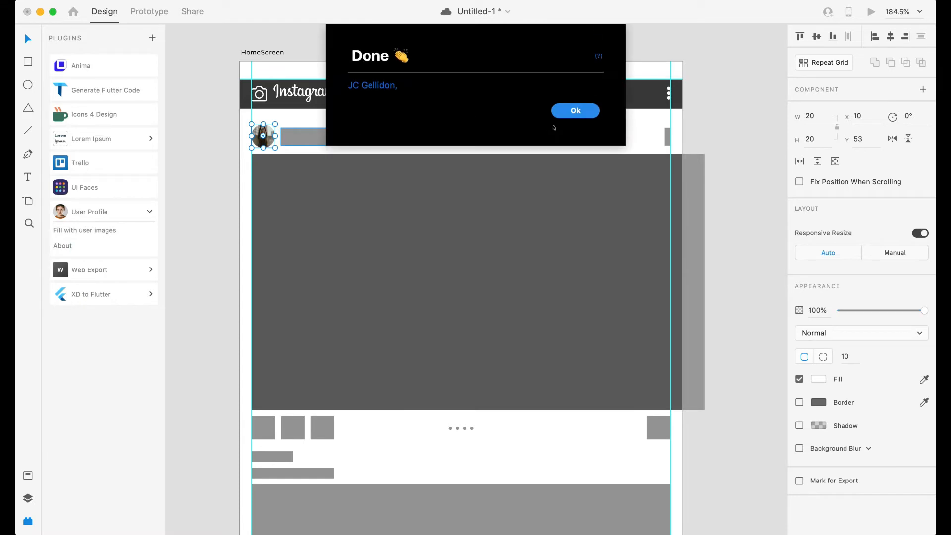
{"action": "left_click", "coordinate": [574, 111]}
Add a text label with the account's username over the grey name block beside the avatar.
{"action": "key", "text": "t"}
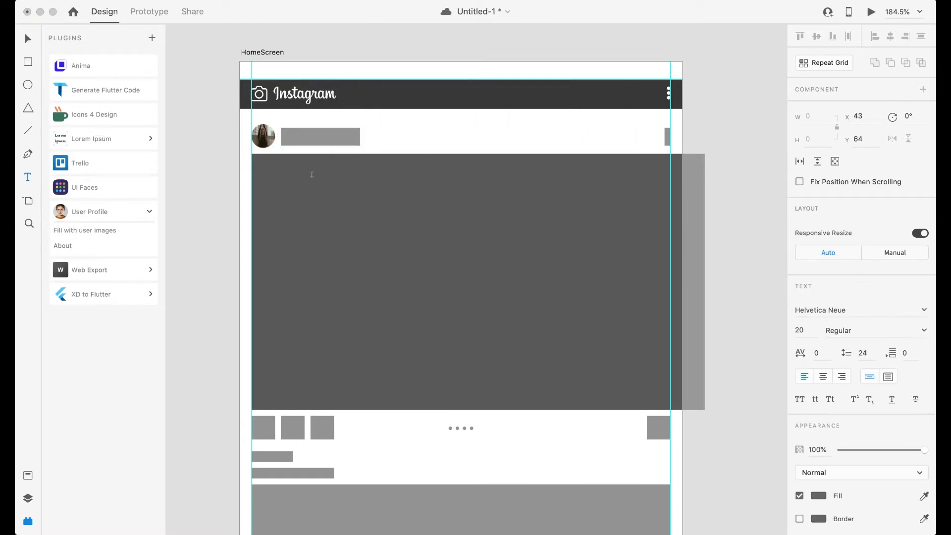
{"action": "type", "text": "ade"}
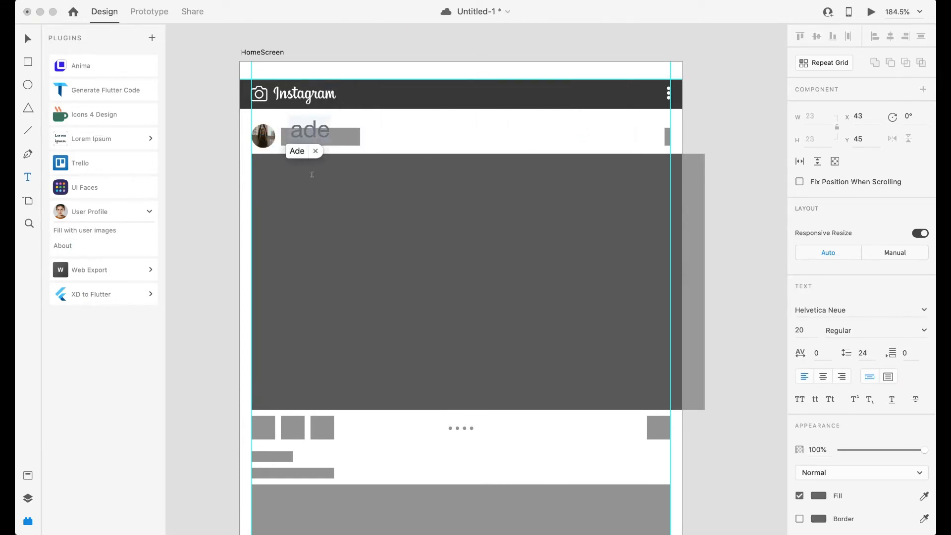
{"action": "type", "text": "famee"}
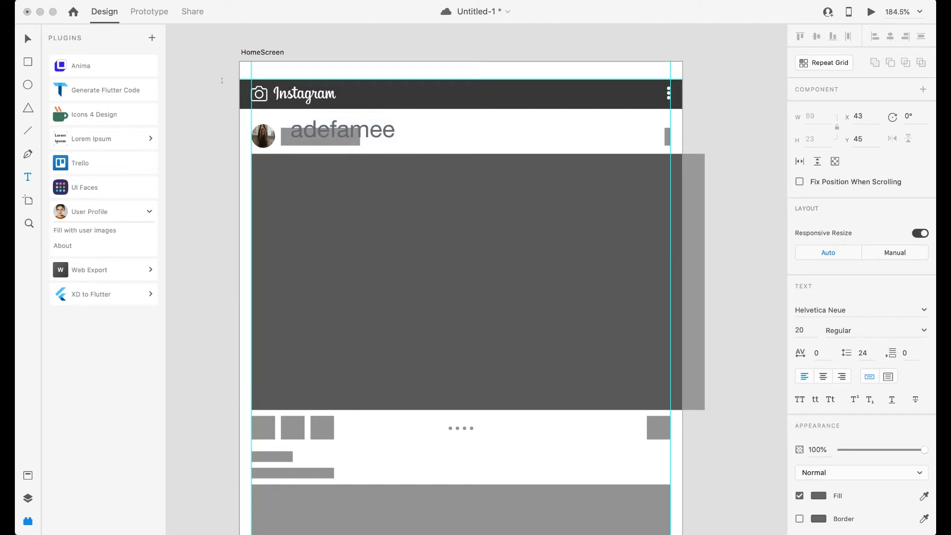
Format the username text as Proxima Nova Bold at size 10.
{"action": "key", "text": "super+a"}
{"action": "left_click", "coordinate": [867, 310]}
{"action": "type", "text": "Proxima Nova"}
{"action": "key", "text": "Return"}
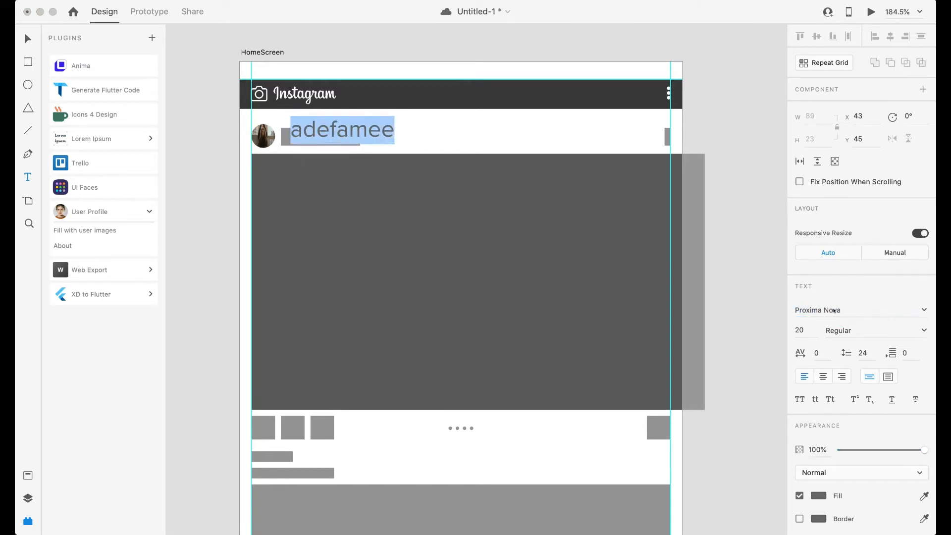
{"action": "left_click", "coordinate": [919, 333]}
{"action": "left_click", "coordinate": [836, 365]}
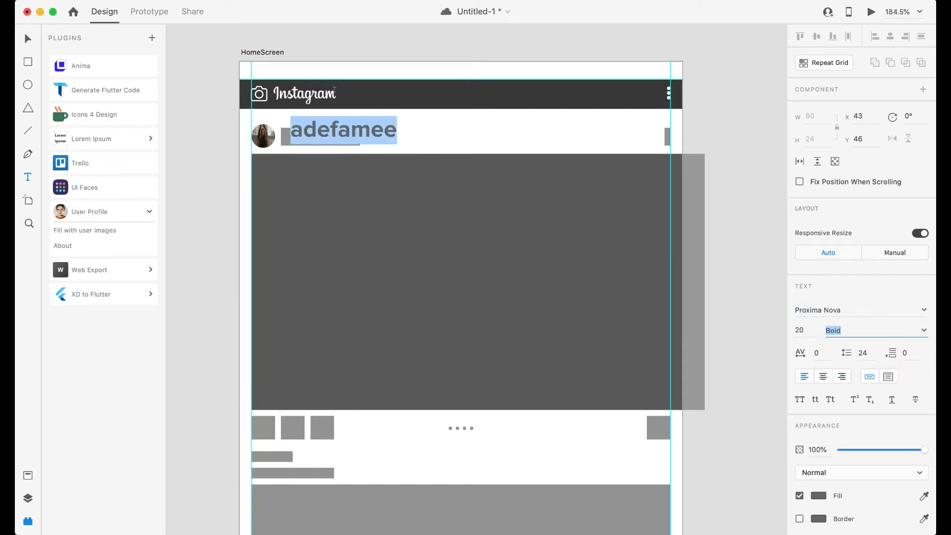
{"action": "left_click", "coordinate": [799, 327]}
{"action": "type", "text": "10"}
{"action": "key", "text": "Return"}
{"action": "key", "text": "Escape"}
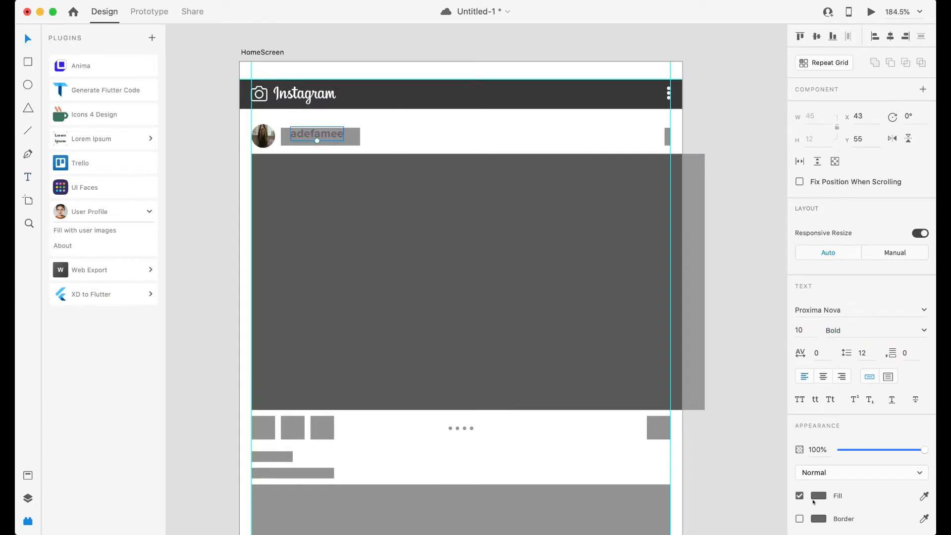
Color the username text #FFFFFF and move it to X 37, Y 56 inside the grey name block.
{"action": "left_click", "coordinate": [815, 498]}
{"action": "left_click_drag", "start_coordinate": [672, 394], "coordinate": [451, 255]}
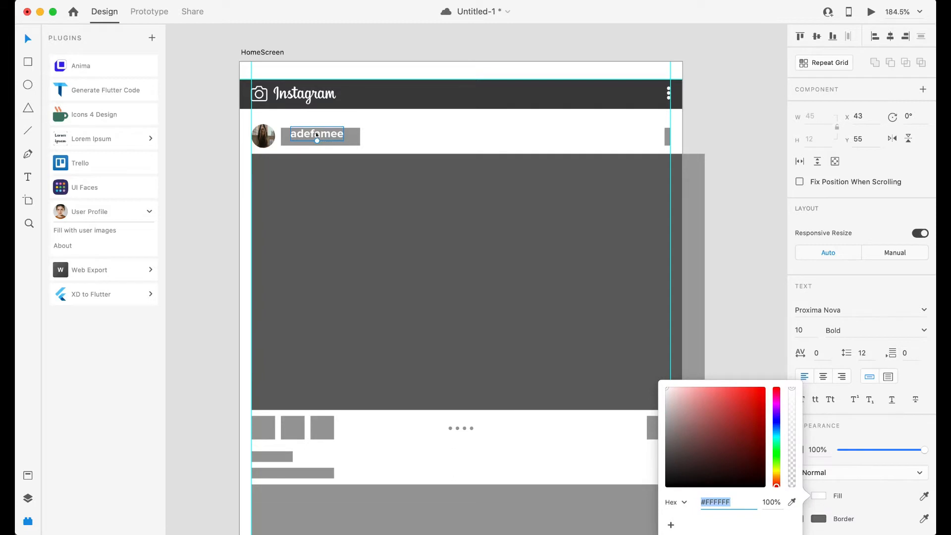
{"action": "left_click_drag", "start_coordinate": [317, 135], "coordinate": [309, 136]}
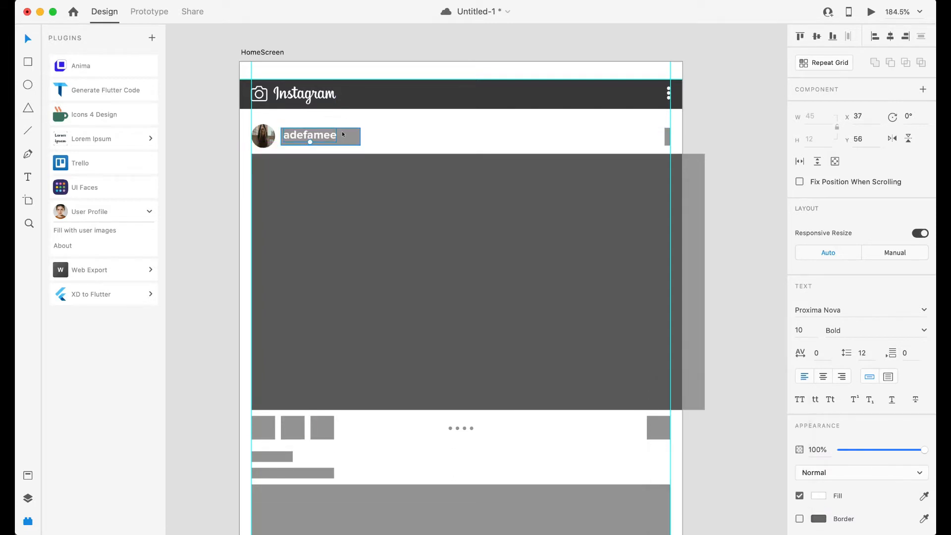
Draw a borderless 375 × 812 rectangle covering the whole HomeScreen artboard and move it to the bottom of the artboard's layer order.
{"action": "key", "text": "super+0"}
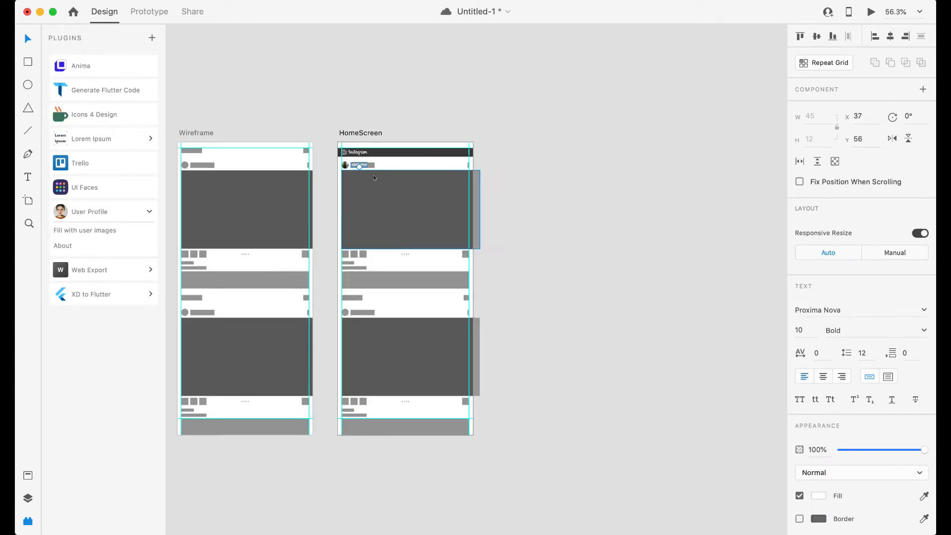
{"action": "key", "text": "r"}
{"action": "mouse_move", "coordinate": [333, 140]}
{"action": "left_mouse_down"}
{"action": "mouse_move", "coordinate": [473, 277]}
{"action": "mouse_move", "coordinate": [473, 434]}
{"action": "left_mouse_up"}
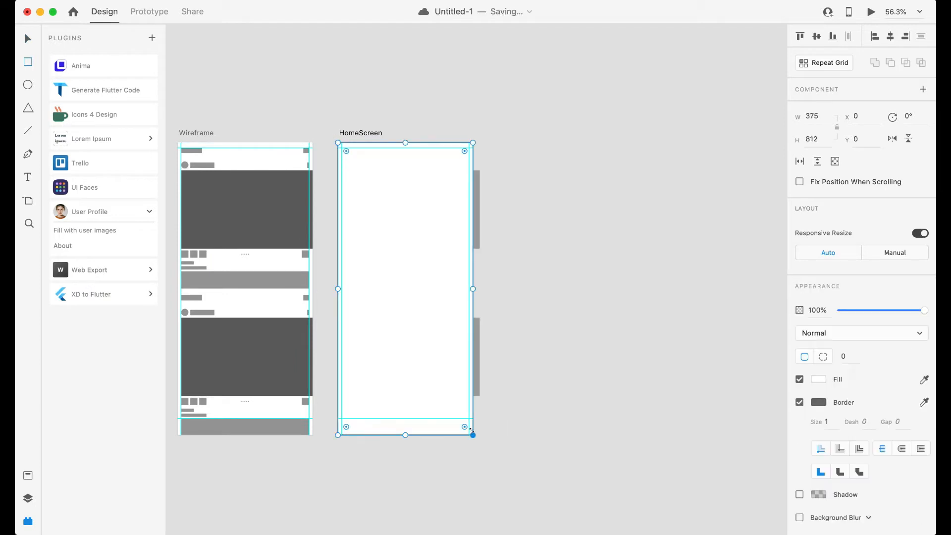
{"action": "key", "text": "super+y"}
{"action": "left_click_drag", "start_coordinate": [78, 88], "coordinate": [73, 513]}
{"action": "left_click_drag", "start_coordinate": [58, 503], "coordinate": [59, 531]}
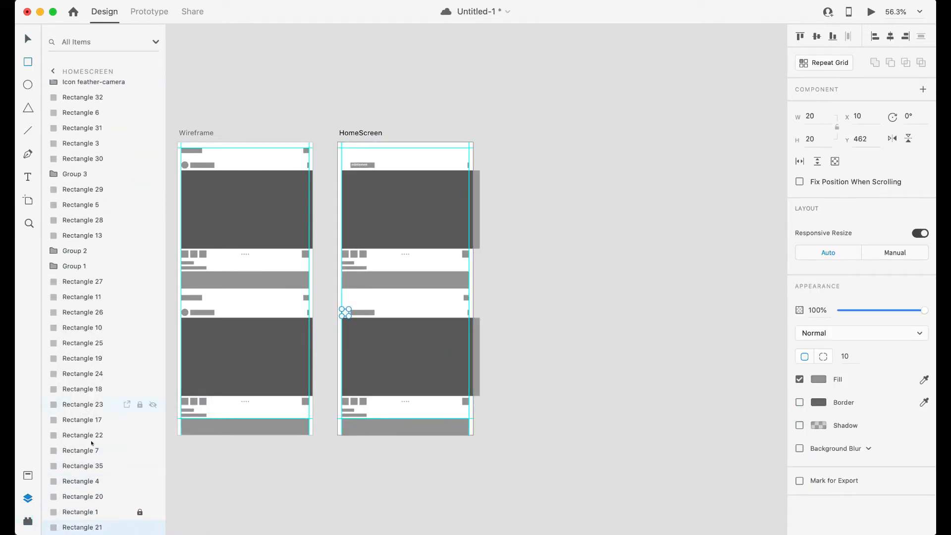
{"action": "key", "text": "super+z"}
{"action": "left_click_drag", "start_coordinate": [128, 465], "coordinate": [138, 529]}
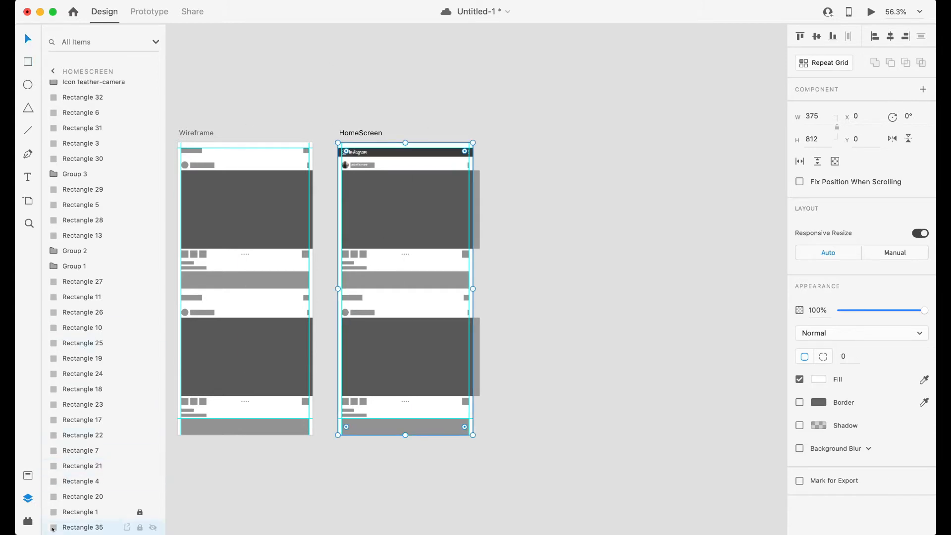
Rename the full-screen background rectangle as dark_bg and change its fill to near-black.
{"action": "scroll", "coordinate": [138, 515], "scroll_direction": "down", "scroll_amount": 1}
{"action": "double_click", "coordinate": [77, 526]}
{"action": "type", "text": "dark_bg"}
{"action": "key", "text": "Return"}
{"action": "left_click", "coordinate": [818, 379]}
{"action": "left_click_drag", "start_coordinate": [710, 365], "coordinate": [666, 404]}
{"action": "left_click", "coordinate": [497, 347]}
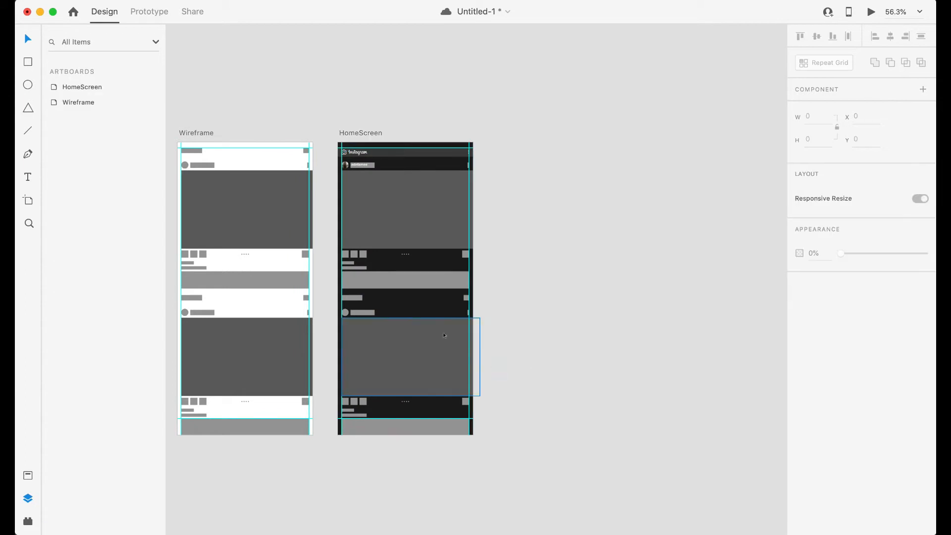
Refill the first post's avatar circle with a different user image from the User Profile plugin.
{"action": "scroll", "coordinate": [442, 332], "scroll_direction": "up", "scroll_amount": 5}
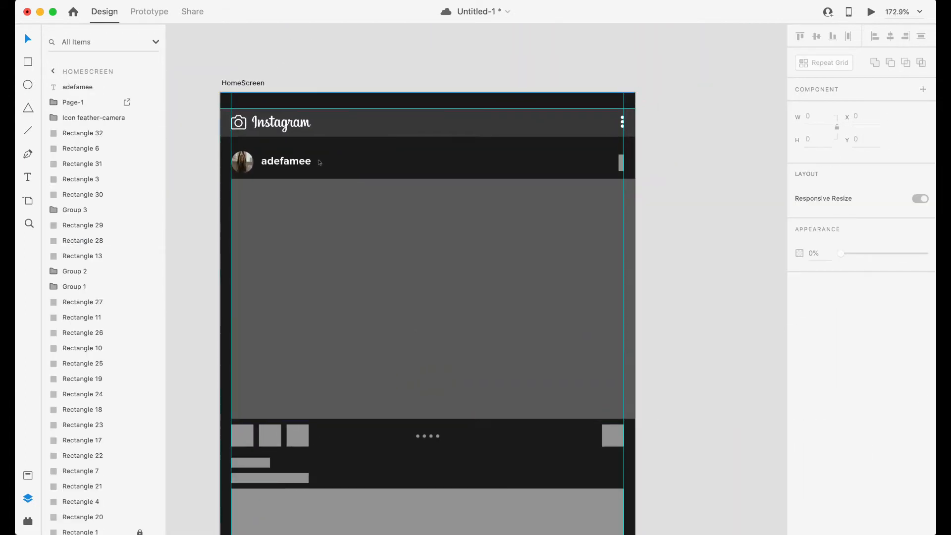
{"action": "left_click", "coordinate": [243, 161]}
{"action": "key", "text": "alt+super+p"}
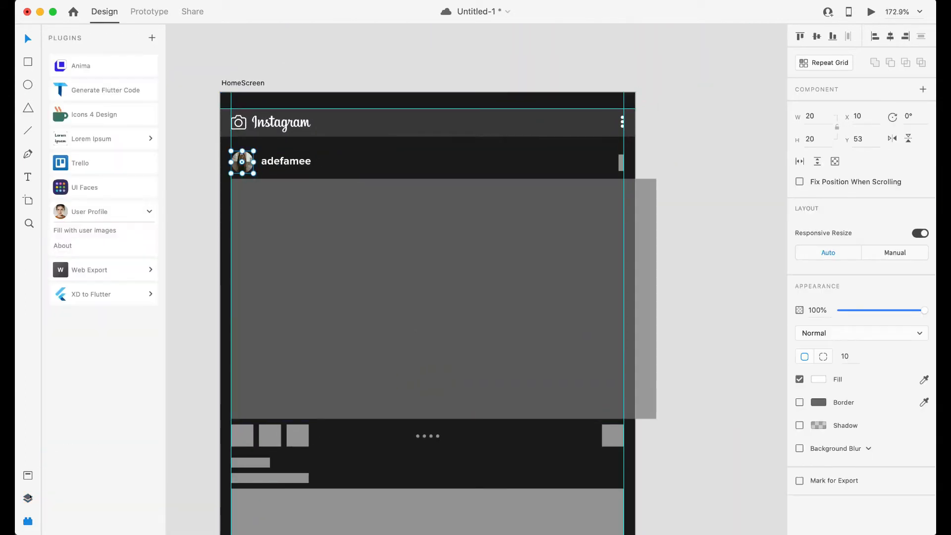
{"action": "left_click", "coordinate": [84, 230]}
{"action": "left_click", "coordinate": [575, 111]}
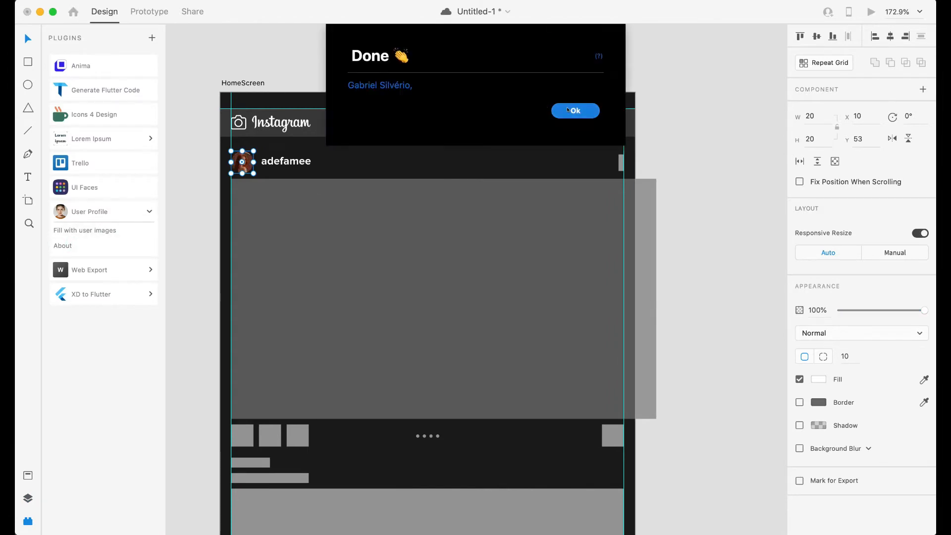
{"action": "left_click", "coordinate": [575, 110]}
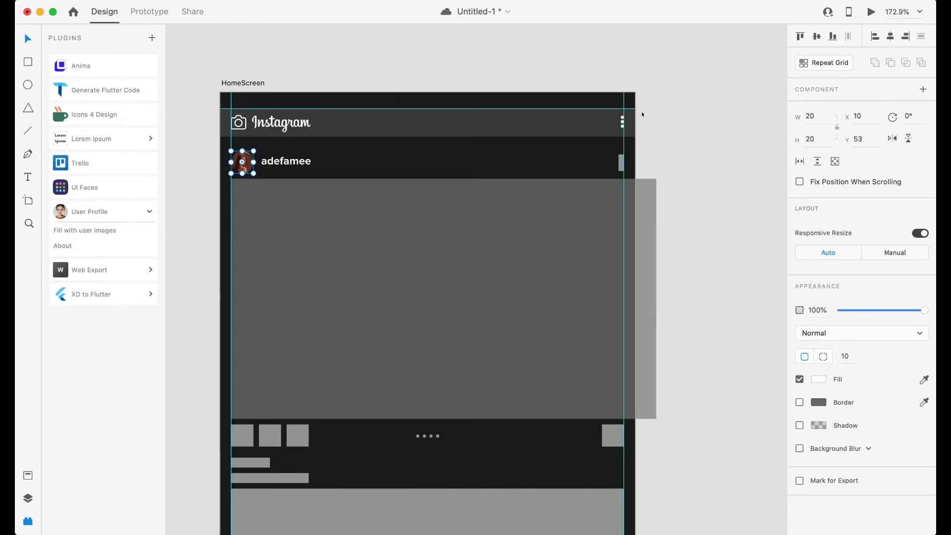
Delete the narrow grey block in the first post's header row and move the three-dot icon there at X 362, Y 57.
{"action": "left_click", "coordinate": [620, 162]}
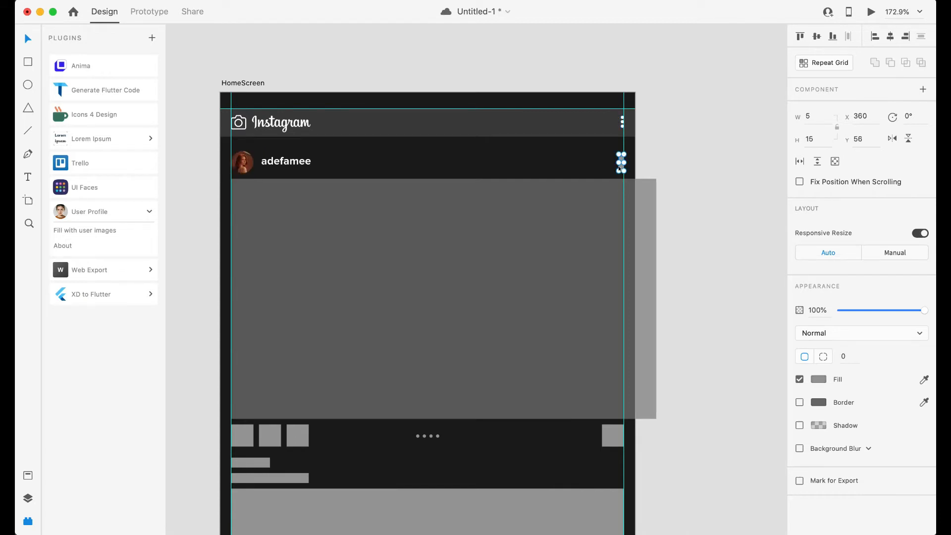
{"action": "left_click", "coordinate": [619, 121]}
{"action": "scroll", "coordinate": [620, 122], "scroll_direction": "up", "scroll_amount": 3}
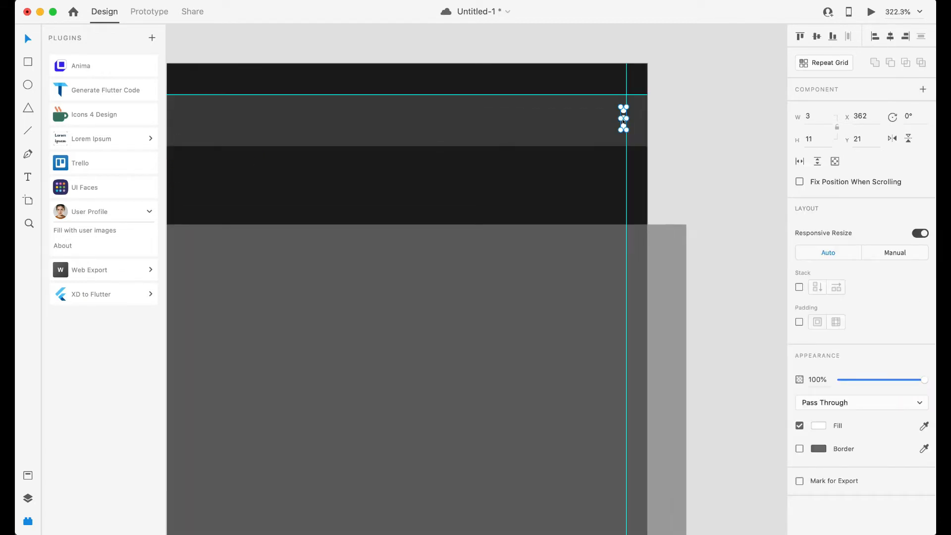
{"action": "left_click_drag", "start_coordinate": [623, 122], "coordinate": [620, 187]}
{"action": "scroll", "coordinate": [620, 195], "scroll_direction": "down", "scroll_amount": 5}
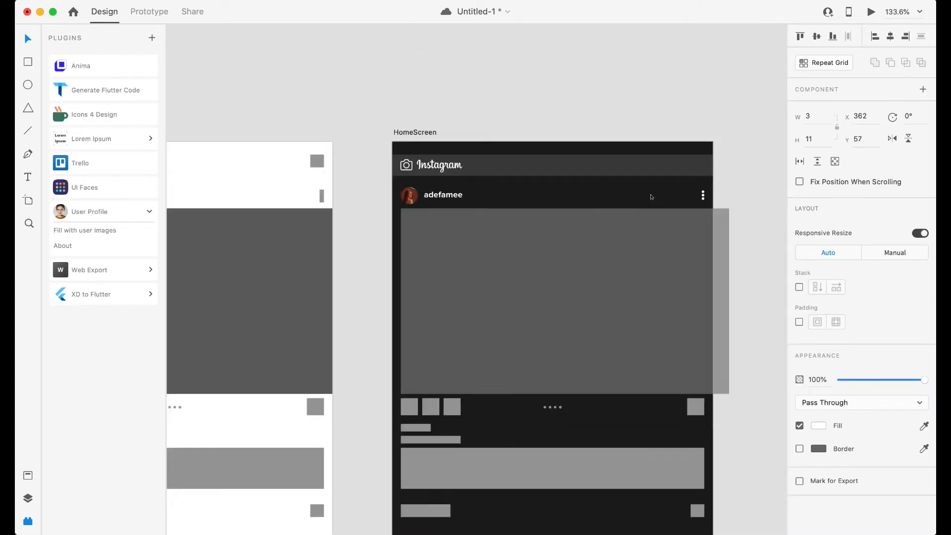
Align the first post's avatar, username and three-dot icon on their vertical middles.
{"action": "left_click", "coordinate": [448, 194], "text": "shift"}
{"action": "left_click", "coordinate": [410, 197], "text": "shift"}
{"action": "left_click", "coordinate": [816, 36]}
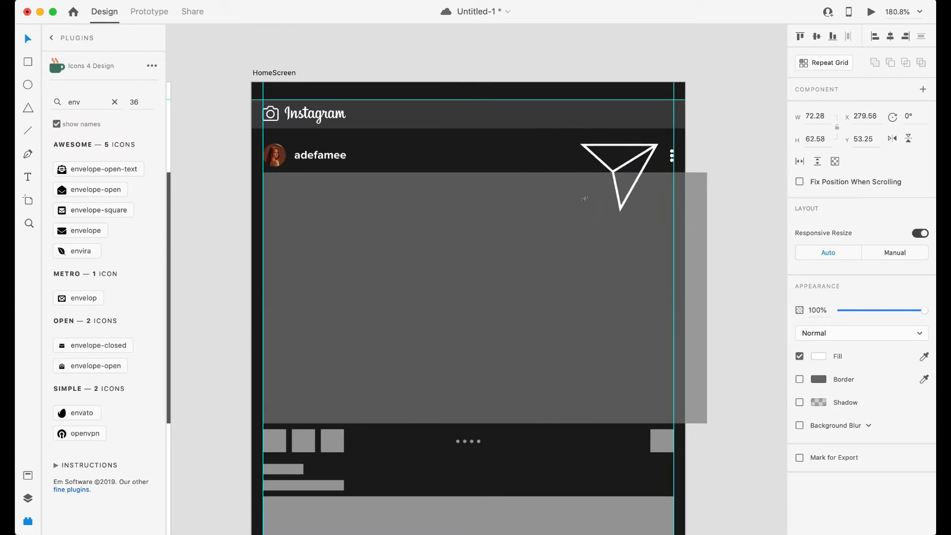
Scale the paper-plane icon down to about 23 × 20 and lock the dark background rectangle at X 0, Y 0.
{"action": "left_click_drag", "start_coordinate": [594, 212], "coordinate": [615, 164]}
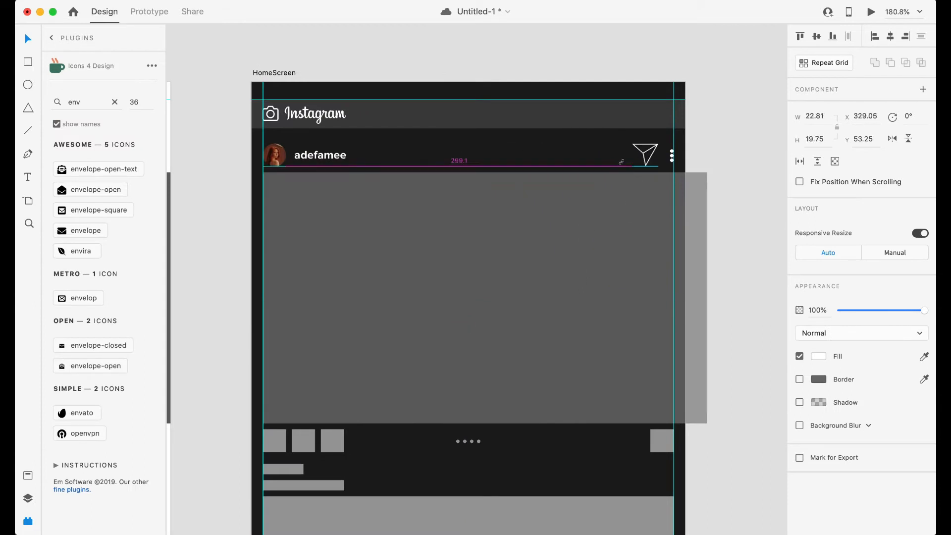
{"action": "left_click", "coordinate": [665, 117]}
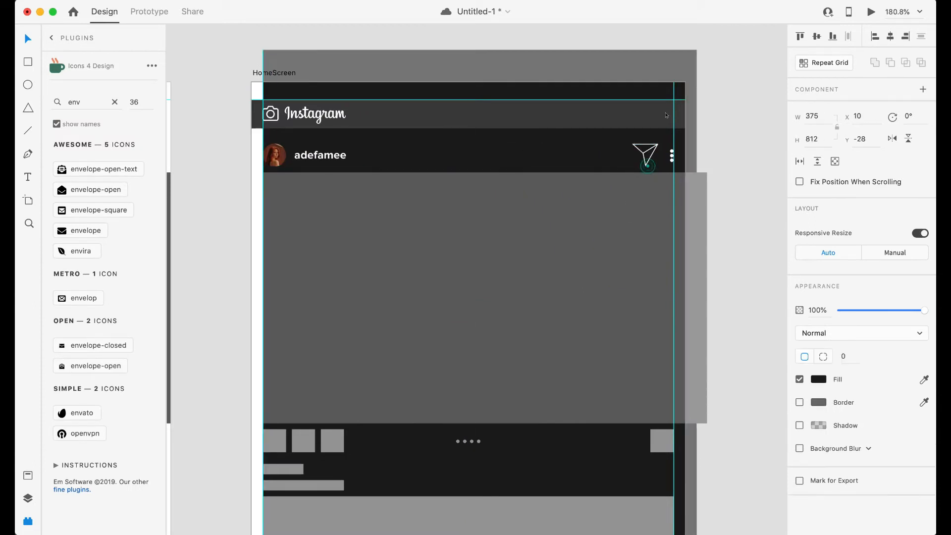
{"action": "right_click", "coordinate": [573, 146]}
{"action": "left_click", "coordinate": [594, 223]}
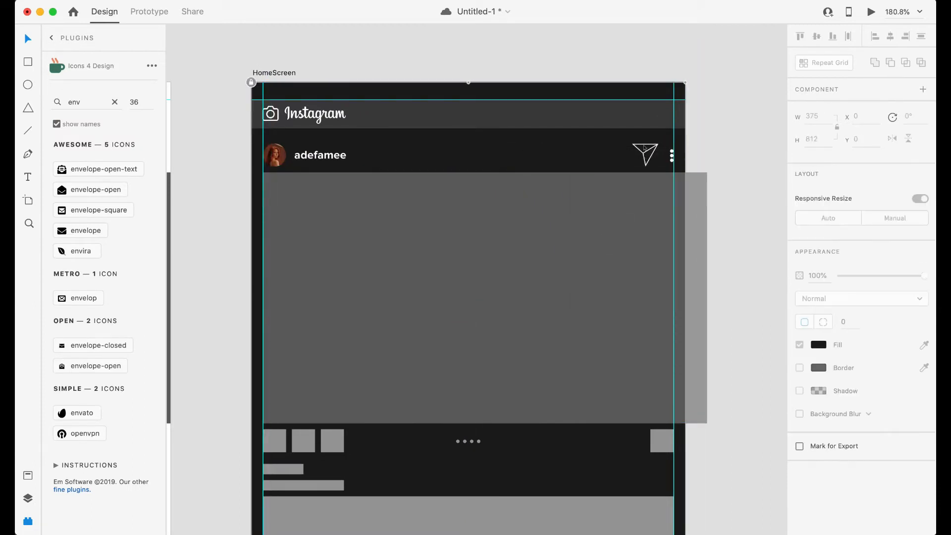
Move the paper-plane icon to the header bar's right margin, shrink it to about 16 × 14 and align it with the Instagram logo.
{"action": "left_click_drag", "start_coordinate": [645, 155], "coordinate": [661, 113]}
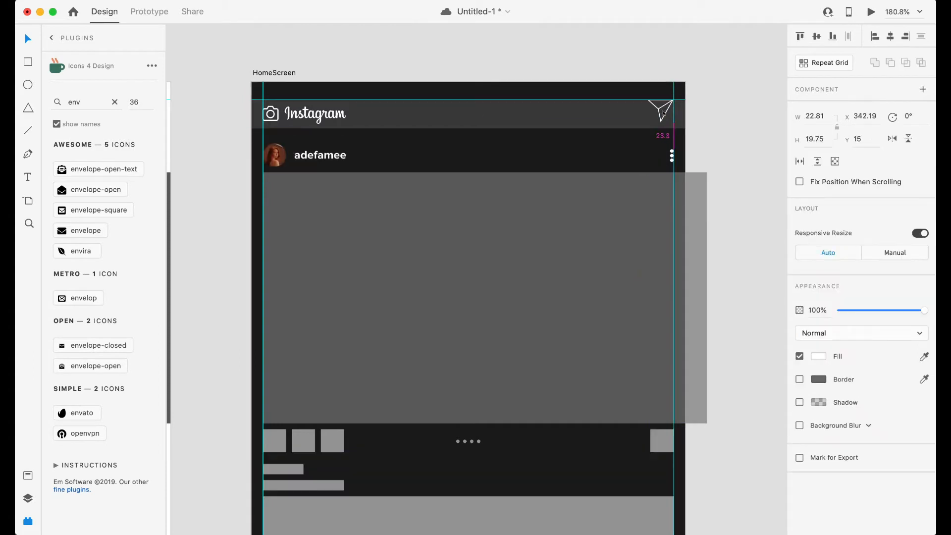
{"action": "scroll", "coordinate": [662, 114], "scroll_direction": "up", "scroll_amount": 3}
{"action": "scroll", "coordinate": [662, 113], "scroll_direction": "up", "scroll_amount": 3}
{"action": "scroll", "coordinate": [535, 164], "scroll_direction": "left", "scroll_amount": 10}
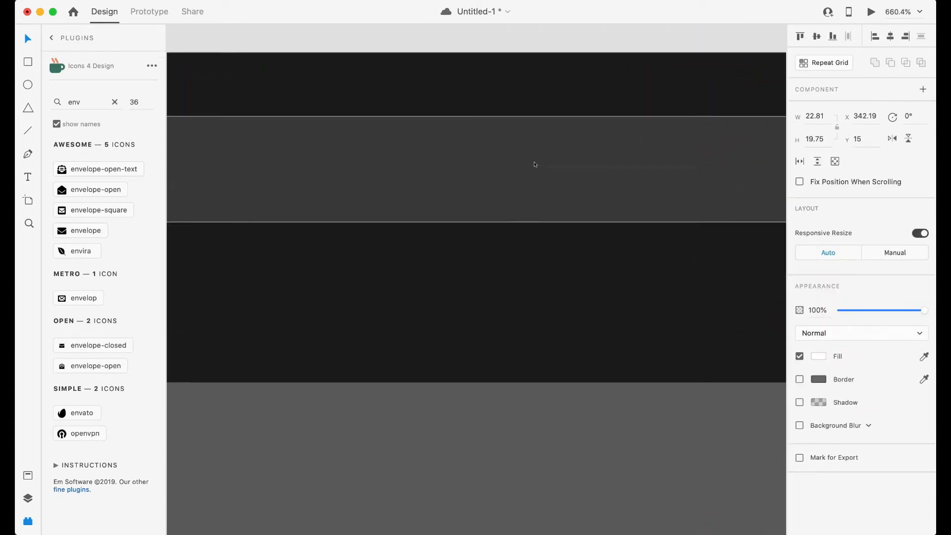
{"action": "scroll", "coordinate": [534, 163], "scroll_direction": "up", "scroll_amount": 2}
{"action": "scroll", "coordinate": [535, 164], "scroll_direction": "down", "scroll_amount": 5}
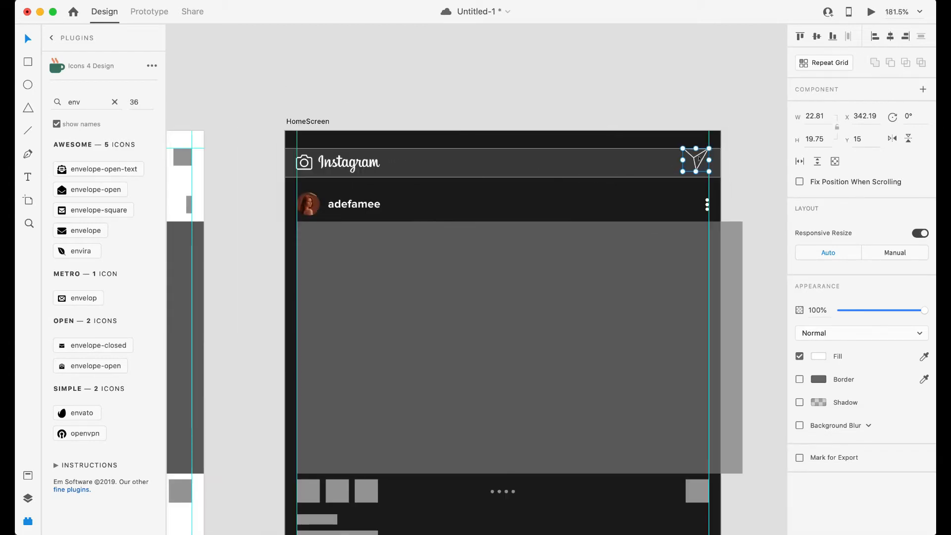
{"action": "left_click_drag", "start_coordinate": [683, 148], "coordinate": [689, 156]}
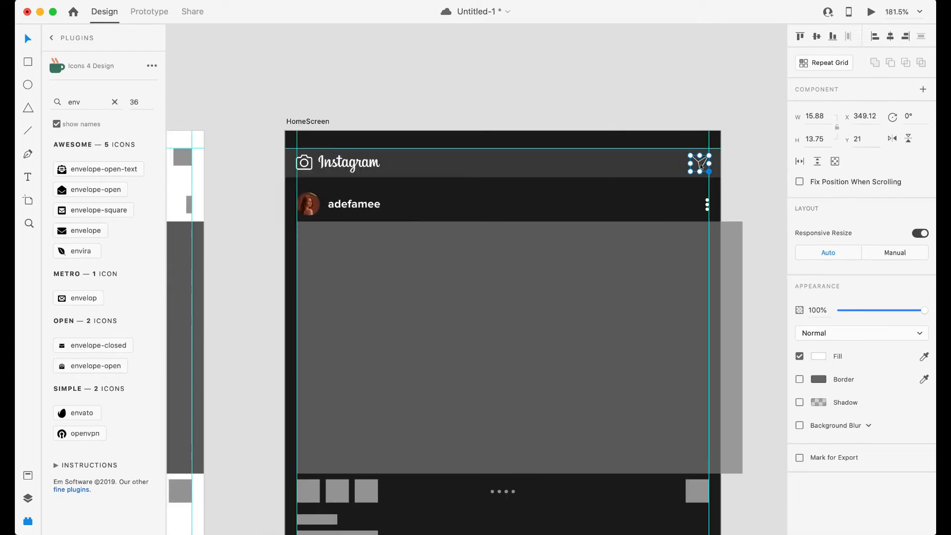
{"action": "left_click", "coordinate": [349, 162], "text": "shift"}
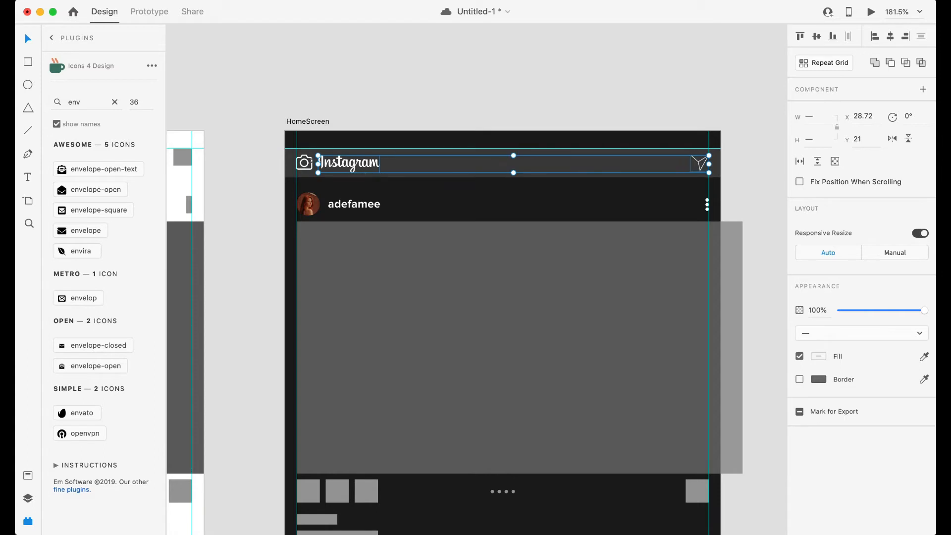
Copy the heart icon from the black icon sheet and paste it onto the HomeScreen artboard.
{"action": "scroll", "coordinate": [313, 355], "scroll_direction": "left", "scroll_amount": 10}
{"action": "scroll", "coordinate": [313, 355], "scroll_direction": "down", "scroll_amount": 5}
{"action": "scroll", "coordinate": [386, 332], "scroll_direction": "up", "scroll_amount": 2}
{"action": "left_click", "coordinate": [293, 255]}
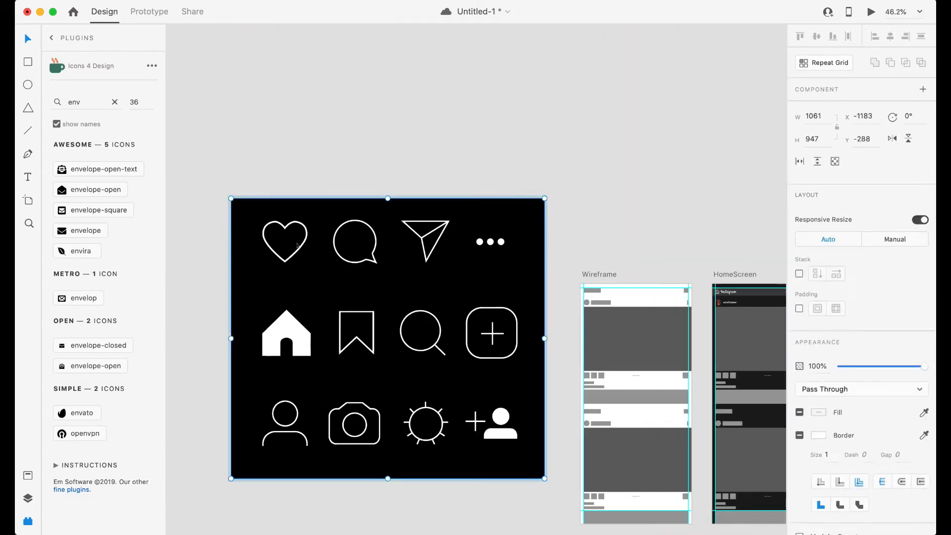
{"action": "double_click", "coordinate": [294, 255]}
{"action": "key", "text": "super+c"}
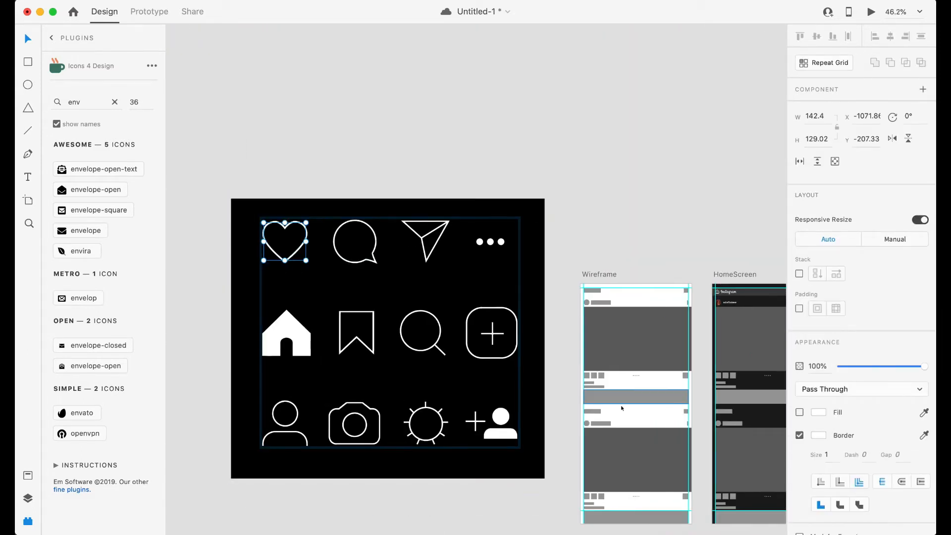
{"action": "left_click", "coordinate": [733, 353]}
{"action": "key", "text": "super+v"}
{"action": "left_click", "coordinate": [369, 271]}
{"action": "scroll", "coordinate": [369, 272], "scroll_direction": "right", "scroll_amount": 4}
{"action": "scroll", "coordinate": [369, 272], "scroll_direction": "down", "scroll_amount": 2}
{"action": "scroll", "coordinate": [563, 292], "scroll_direction": "up", "scroll_amount": 8}
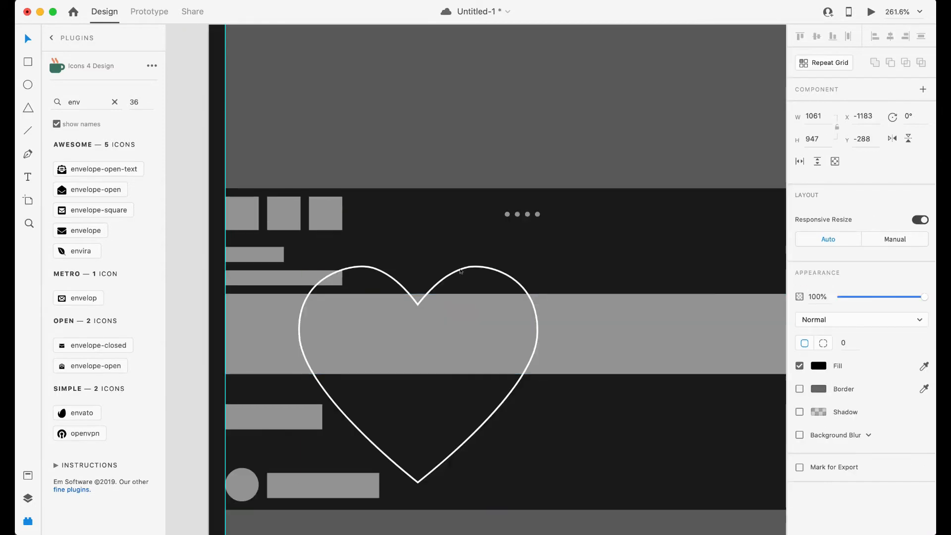
Shrink the heart icon to a width of 15 and center it in the first grey action block below the post image.
{"action": "left_click_drag", "start_coordinate": [525, 402], "coordinate": [453, 333]}
{"action": "left_click_drag", "start_coordinate": [463, 412], "coordinate": [251, 225]}
{"action": "key", "text": "Down"}
{"action": "key", "text": "Down"}
{"action": "key", "text": "Down"}
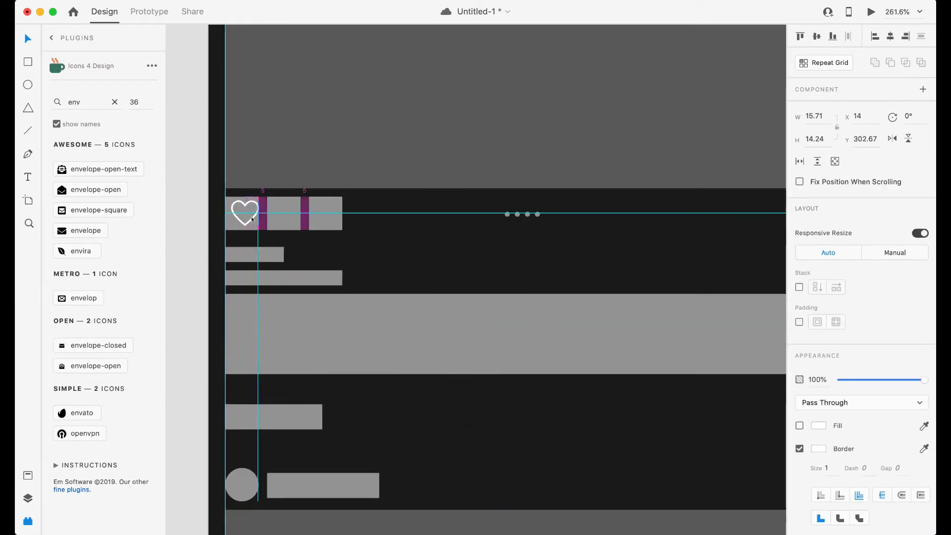
{"action": "key", "text": "Return"}
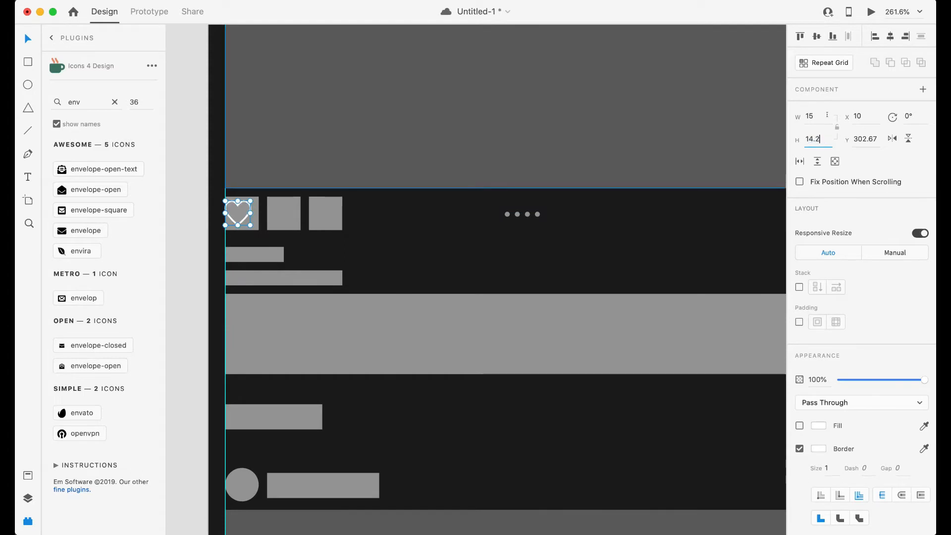
{"action": "left_click", "coordinate": [255, 227], "text": "shift"}
{"action": "key", "text": "shift+c"}
Copy the speech-bubble icon from the icon sheet to the HomeScreen artboard and scale it down to about 23 × 23.
{"action": "key", "text": "super+0"}
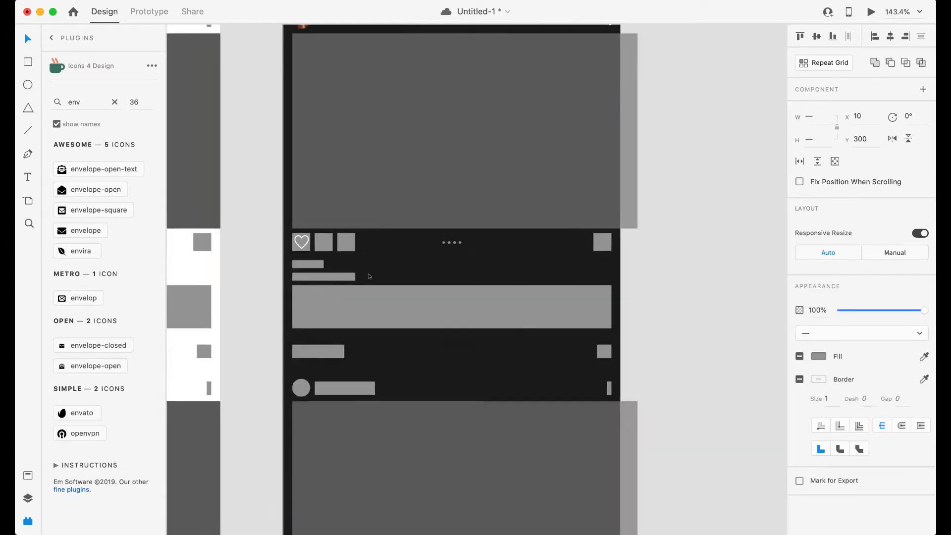
{"action": "left_click", "coordinate": [257, 261]}
{"action": "double_click", "coordinate": [256, 261]}
{"action": "key", "text": "super+c"}
{"action": "left_click", "coordinate": [622, 273]}
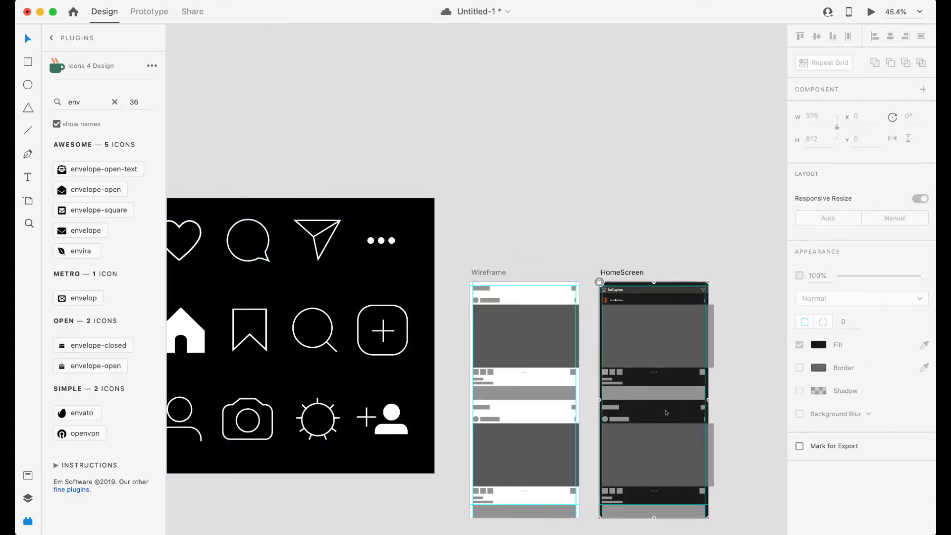
{"action": "key", "text": "super+v"}
{"action": "scroll", "coordinate": [654, 400], "scroll_direction": "up", "scroll_amount": 5}
{"action": "left_click_drag", "start_coordinate": [629, 372], "coordinate": [525, 320]}
{"action": "scroll", "coordinate": [525, 320], "scroll_direction": "up", "scroll_amount": 5}
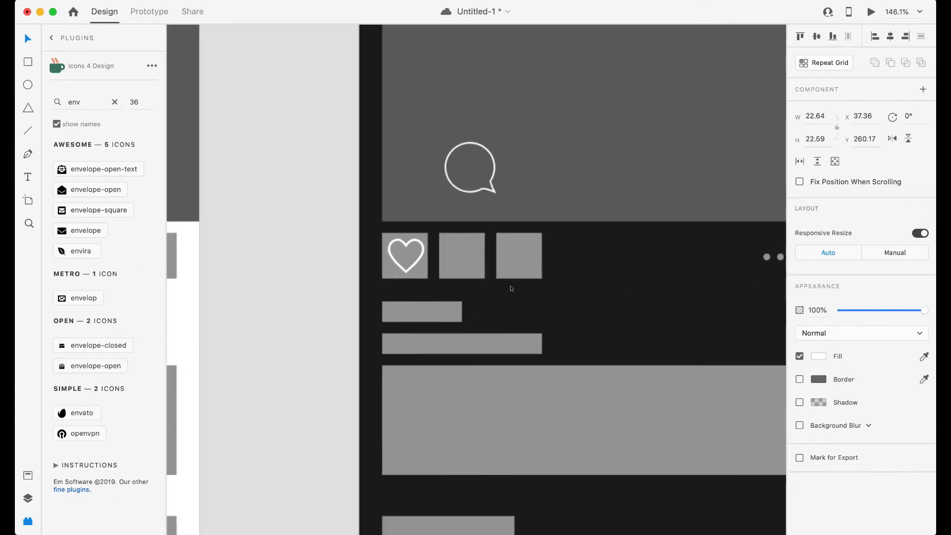
Resize the speech-bubble icon to 15 × 14 and center it in the second grey action block.
{"action": "left_click_drag", "start_coordinate": [467, 165], "coordinate": [466, 257]}
{"action": "left_click", "coordinate": [826, 116]}
{"action": "type", "text": "15"}
{"action": "key", "text": "Tab"}
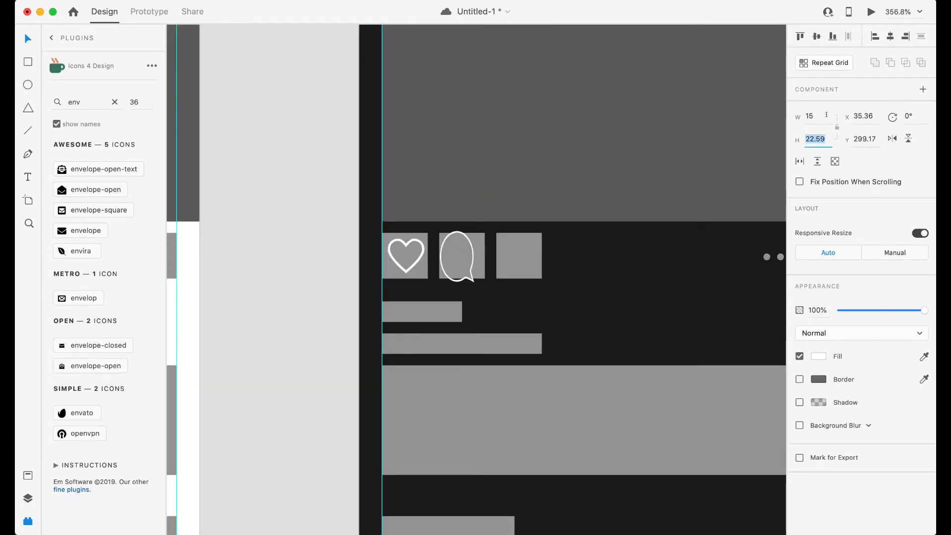
{"action": "type", "text": "14"}
{"action": "key", "text": "Tab"}
{"action": "left_click", "coordinate": [480, 274], "text": "shift"}
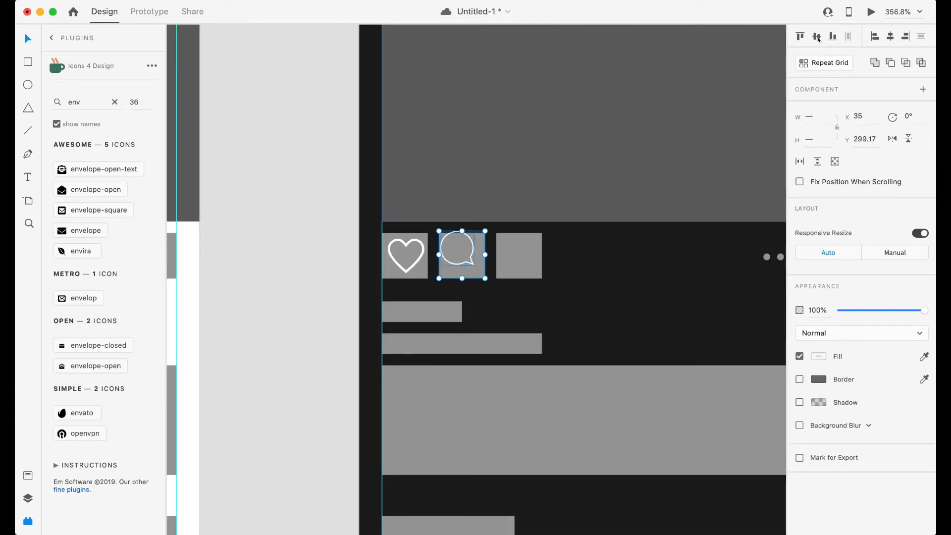
Place the header's paper-plane icon in the center of the third grey action block at size 15 × 14.
{"action": "scroll", "coordinate": [625, 211], "scroll_direction": "up", "scroll_amount": 10}
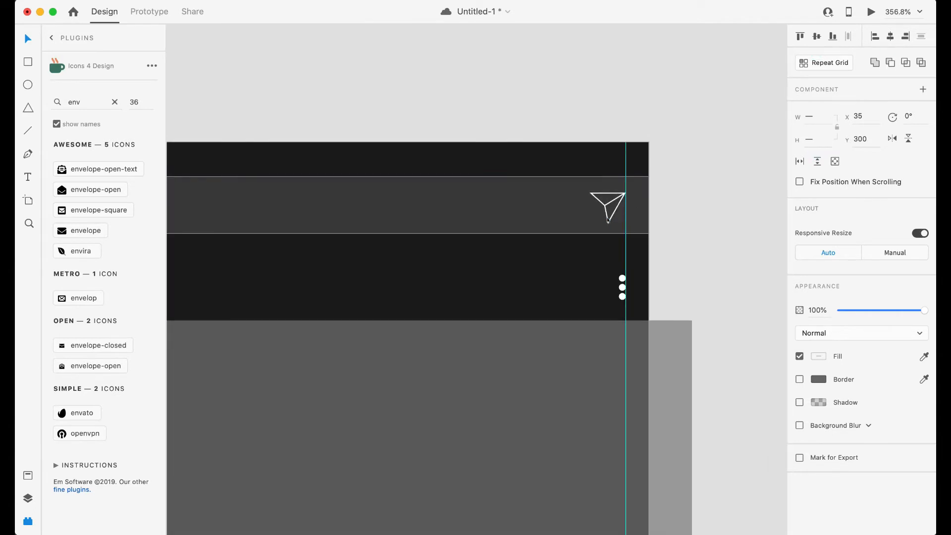
{"action": "left_click", "coordinate": [608, 218]}
{"action": "left_click_drag", "start_coordinate": [608, 208], "coordinate": [486, 322]}
{"action": "scroll", "coordinate": [485, 322], "scroll_direction": "down", "scroll_amount": 5}
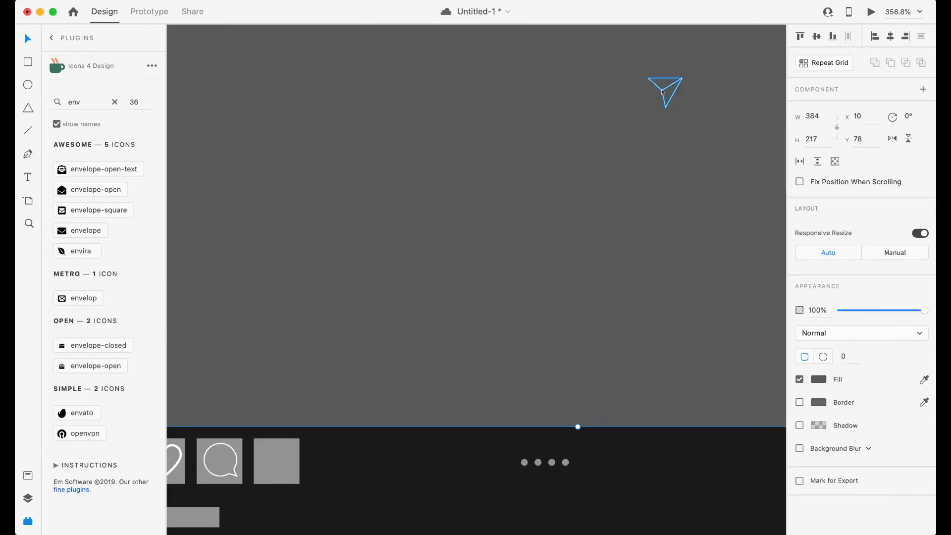
{"action": "left_click_drag", "start_coordinate": [662, 92], "coordinate": [275, 460]}
{"action": "left_click", "coordinate": [297, 459], "text": "shift"}
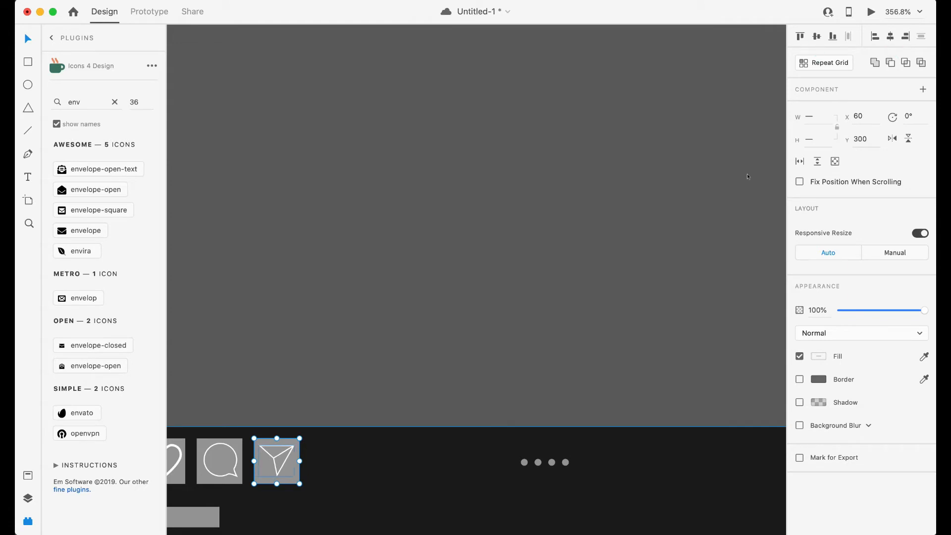
{"action": "left_click", "coordinate": [275, 460]}
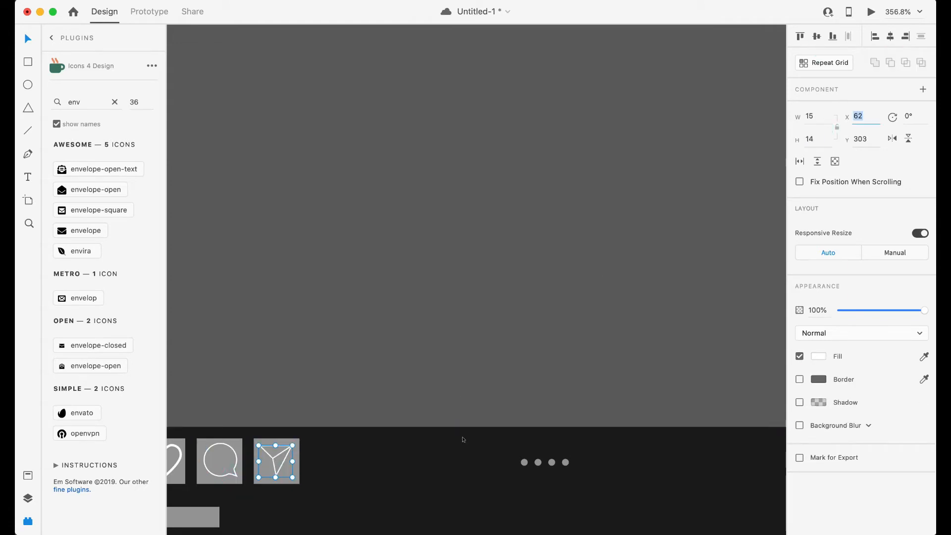
Delete the three grey blocks behind the heart, speech-bubble and paper-plane icons below the post image.
{"action": "scroll", "coordinate": [463, 439], "scroll_direction": "left", "scroll_amount": 4}
{"action": "left_click", "coordinate": [335, 421], "text": "shift"}
{"action": "left_click", "coordinate": [278, 421], "text": "shift"}
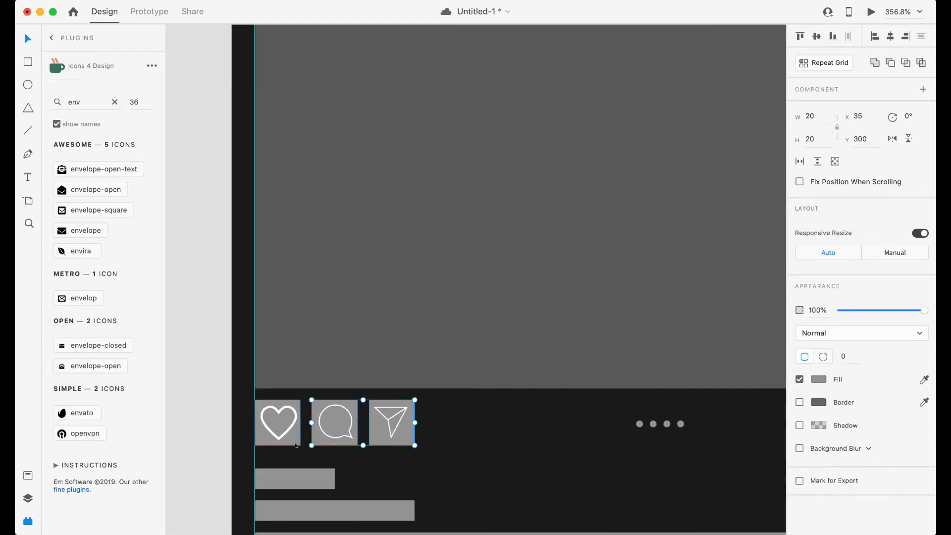
{"action": "key", "text": "Delete"}
Set the fill colour of the grouped carousel dots below the post image to #EAE5E5.
{"action": "left_click", "coordinate": [680, 424]}
{"action": "left_click", "coordinate": [818, 426]}
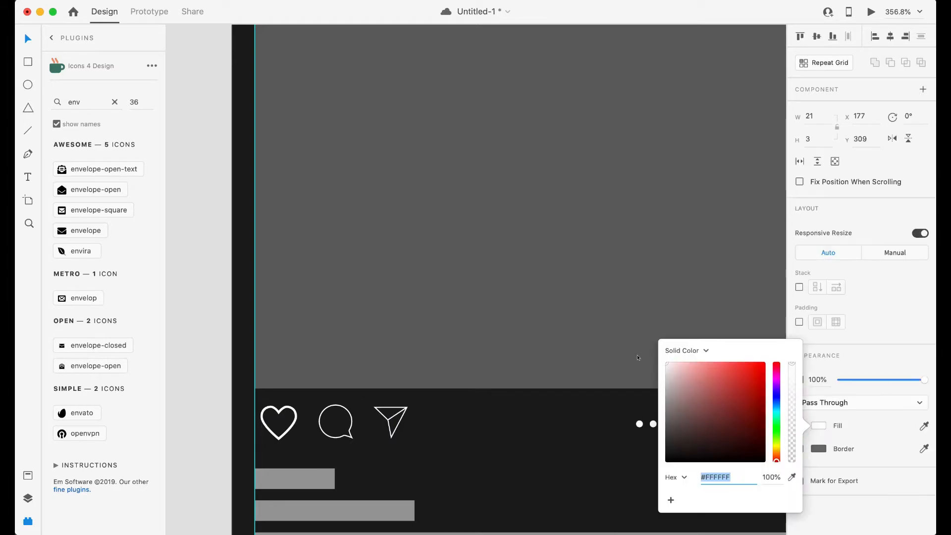
{"action": "left_click", "coordinate": [667, 370]}
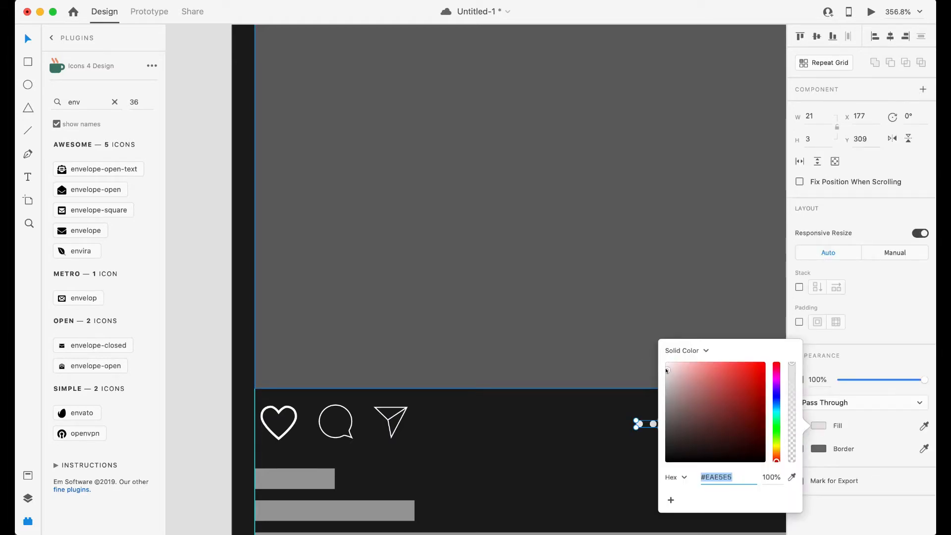
Turn the carousel dots into a tight row of seven 2 × 2 dots, duplicating the last dot up to X 195.
{"action": "double_click", "coordinate": [638, 424]}
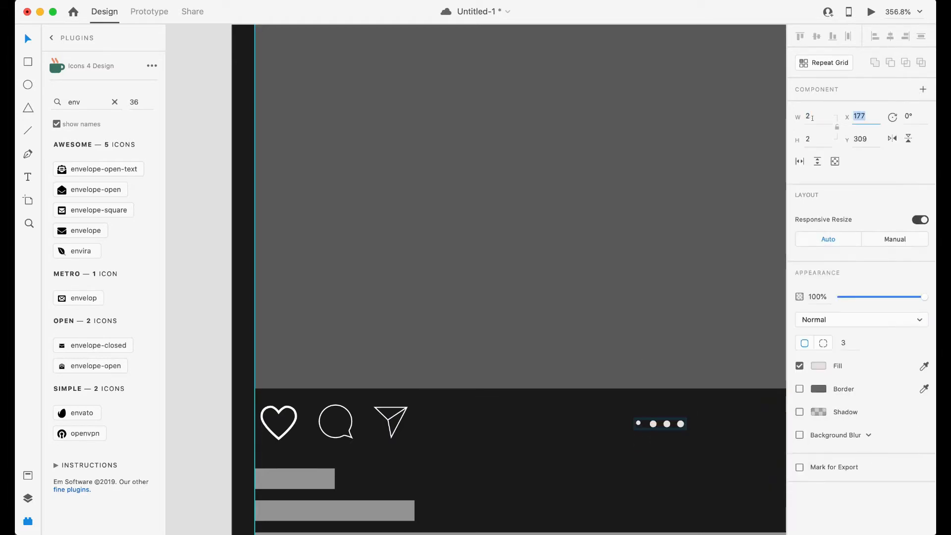
{"action": "type", "text": "183"}
{"action": "key", "text": "Return"}
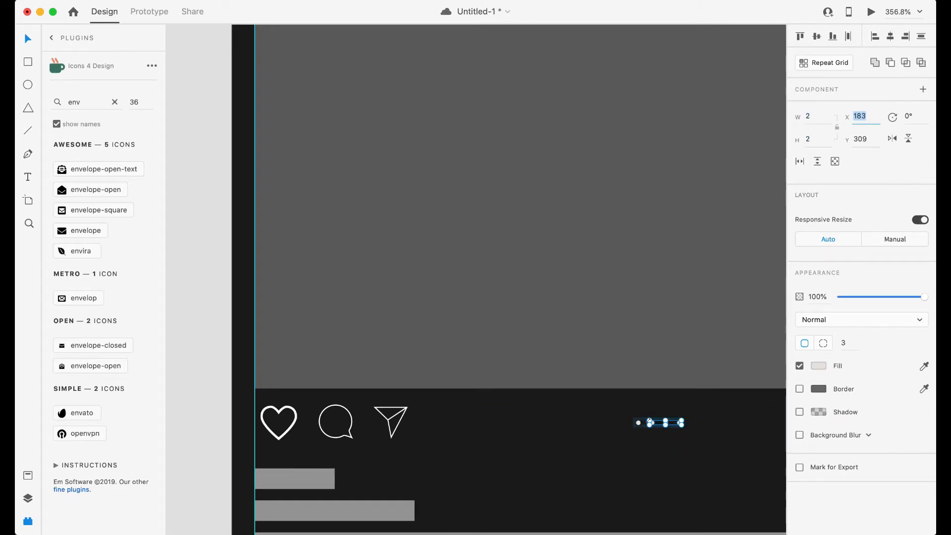
{"action": "left_click_drag", "start_coordinate": [649, 421], "coordinate": [679, 424]}
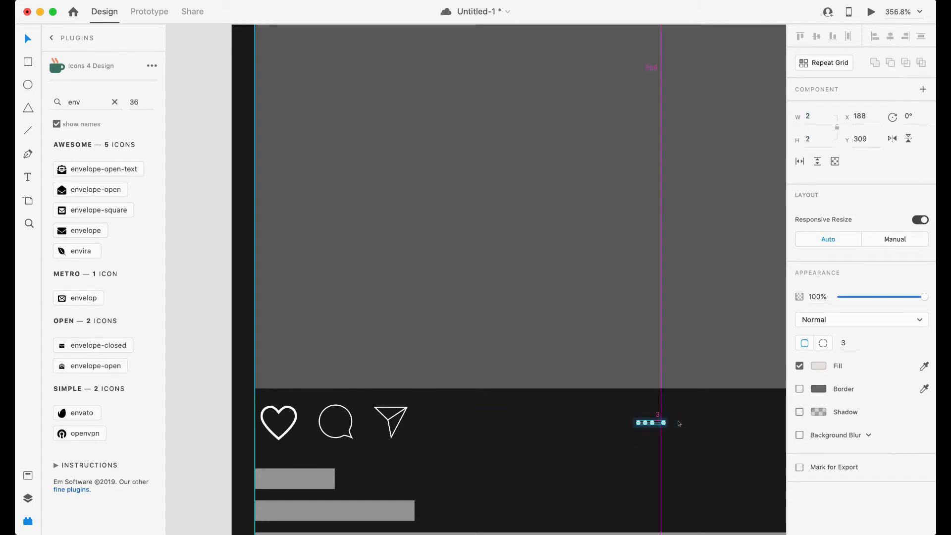
{"action": "key", "text": "super+d"}
{"action": "key", "text": "Right"}
{"action": "key", "text": "Right"}
{"action": "key", "text": "Right"}
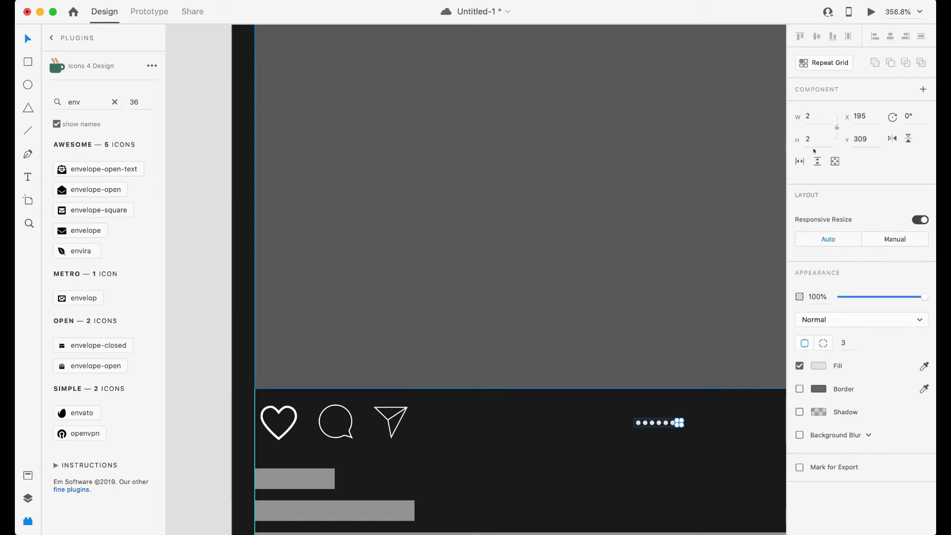
Set the width and height of the last carousel dot in the row to 1.
{"action": "left_click", "coordinate": [812, 117]}
{"action": "type", "text": "1"}
{"action": "key", "text": "Tab"}
{"action": "type", "text": "1"}
{"action": "key", "text": "Tab"}
{"action": "scroll", "coordinate": [663, 241], "scroll_direction": "down", "scroll_amount": 8}
{"action": "left_click", "coordinate": [572, 277]}
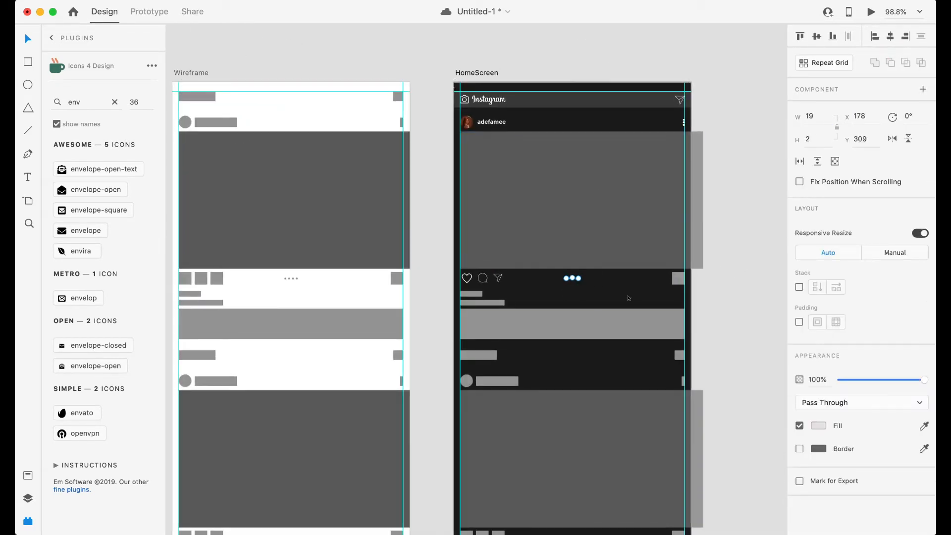
Copy the bookmark icon from the icon sheet to the HomeScreen artboard and scale it down over the action row's last grey block.
{"action": "left_click", "coordinate": [744, 243]}
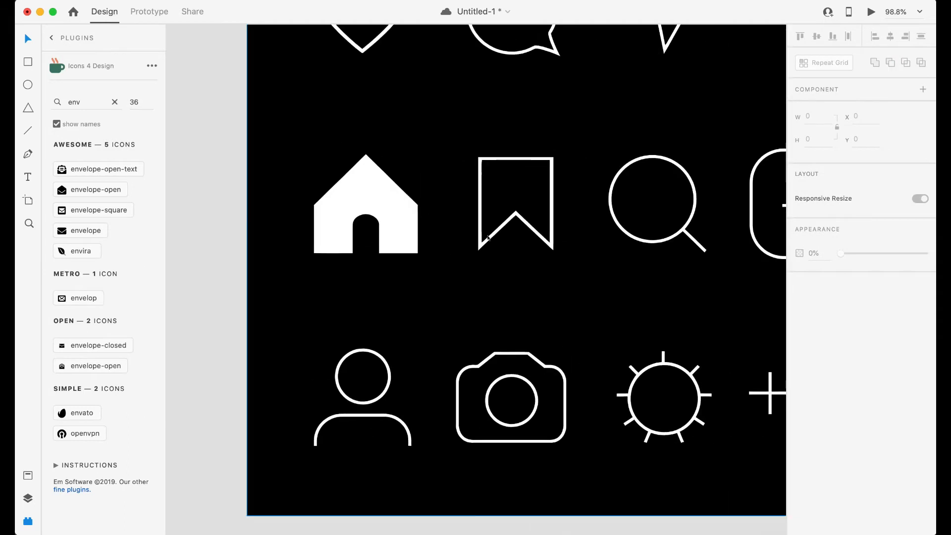
{"action": "left_click", "coordinate": [487, 238]}
{"action": "key", "text": "super+c"}
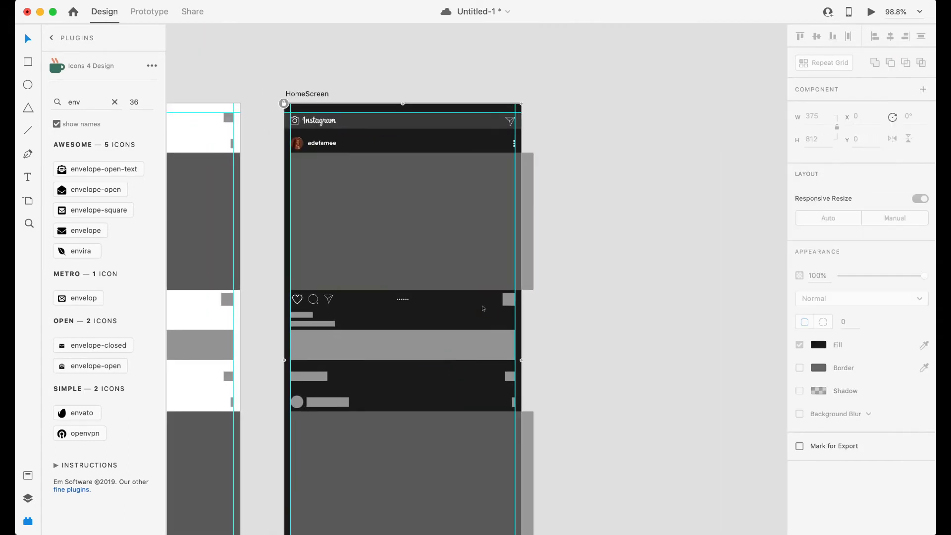
{"action": "key", "text": "super+v"}
{"action": "left_click_drag", "start_coordinate": [412, 338], "coordinate": [487, 358]}
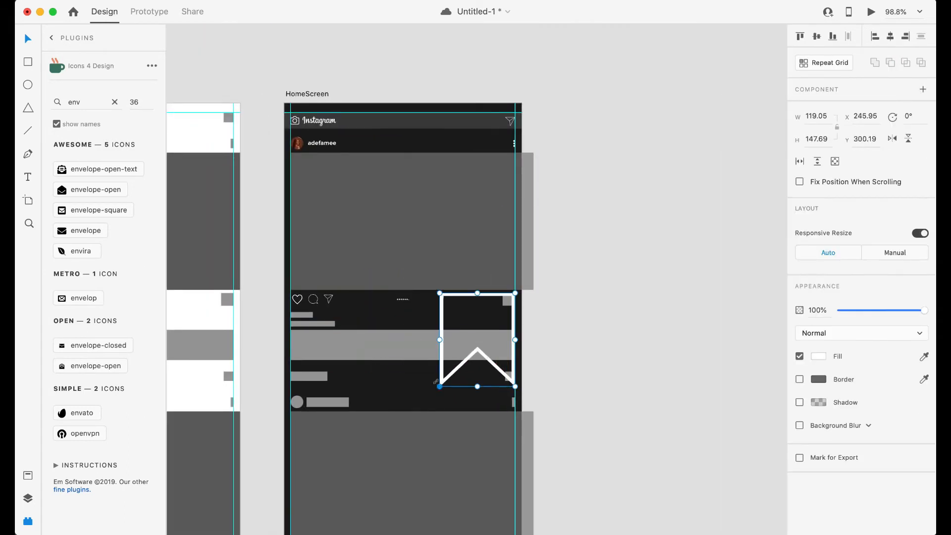
{"action": "left_click_drag", "start_coordinate": [439, 386], "coordinate": [503, 306]}
Set the bookmark icon's width to 15, center it in its grey block and remove that block.
{"action": "scroll", "coordinate": [496, 307], "scroll_direction": "up", "scroll_amount": 10}
{"action": "left_click", "coordinate": [812, 115]}
{"action": "type", "text": "15"}
{"action": "key", "text": "Tab"}
{"action": "type", "text": "14"}
{"action": "key", "text": "Tab"}
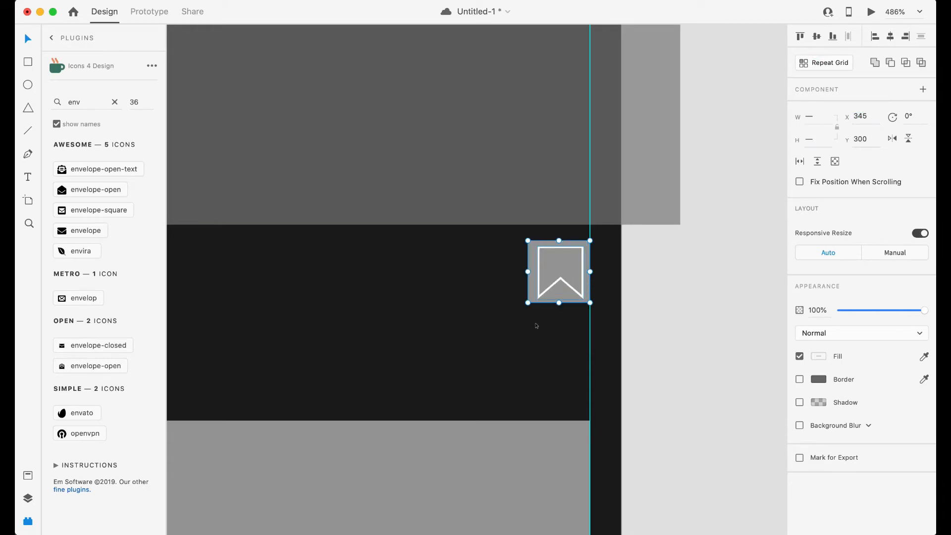
{"action": "left_click", "coordinate": [544, 304]}
Add the text "25 likes" over the first grey bar below the heart icon and set its weight to Regular.
{"action": "scroll", "coordinate": [480, 331], "scroll_direction": "left", "scroll_amount": 10}
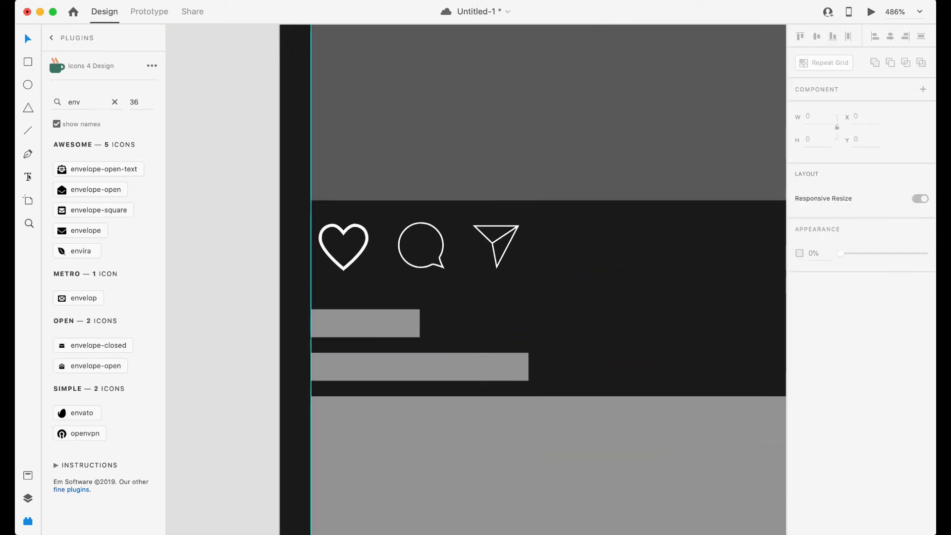
{"action": "left_click", "coordinate": [319, 320]}
{"action": "type", "text": "25 likes"}
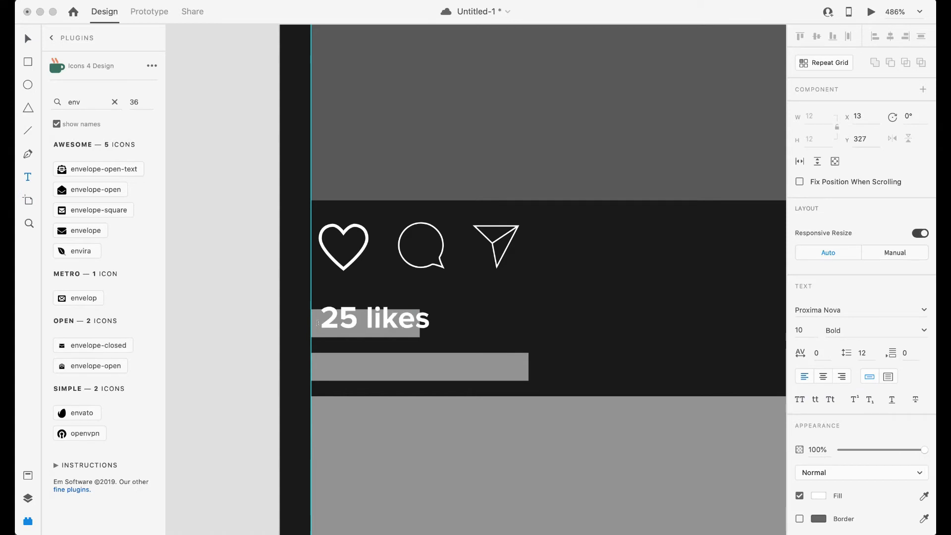
{"action": "key", "text": "super+a"}
{"action": "left_click", "coordinate": [862, 330]}
{"action": "left_click", "coordinate": [861, 346]}
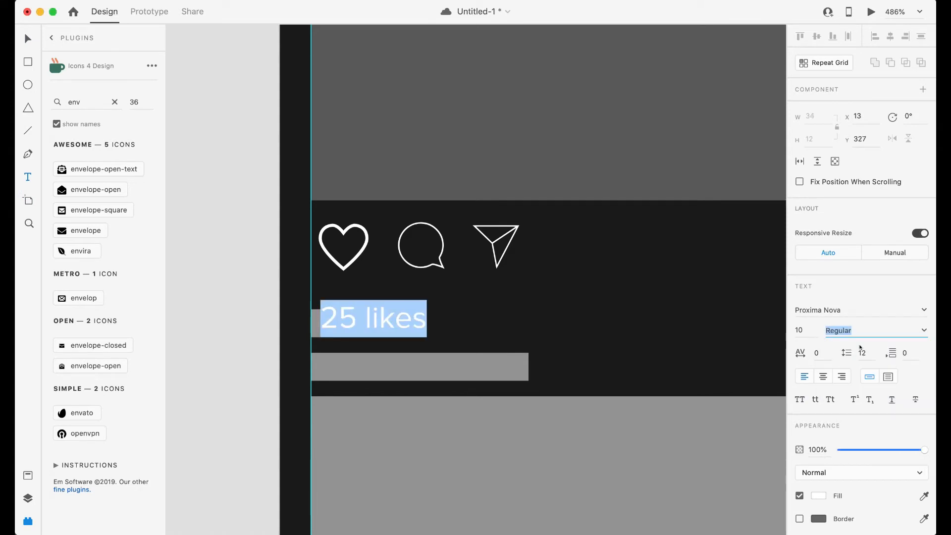
Reduce the "25 likes" text to size 7 and align it with the start of its grey bar at X 10.
{"action": "left_click", "coordinate": [806, 327]}
{"action": "type", "text": "8"}
{"action": "key", "text": "Return"}
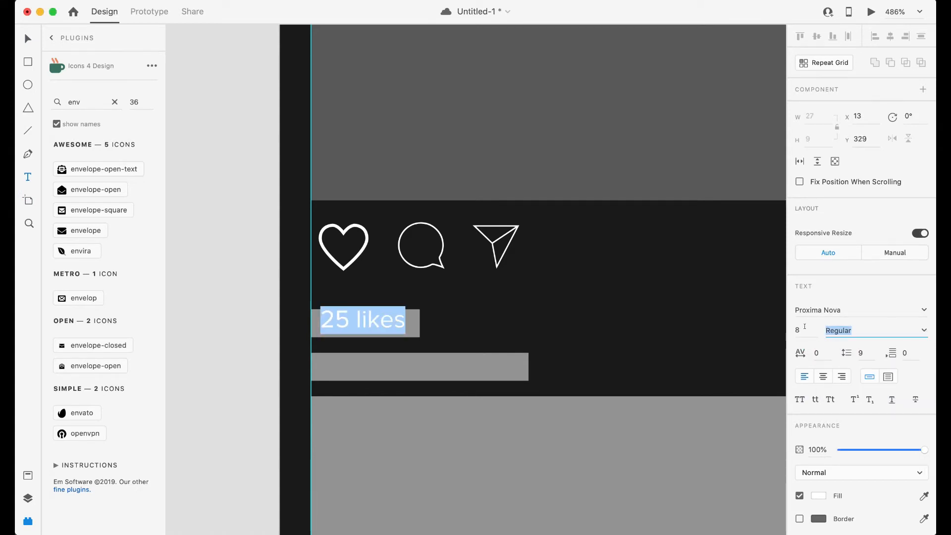
{"action": "key", "text": "Down"}
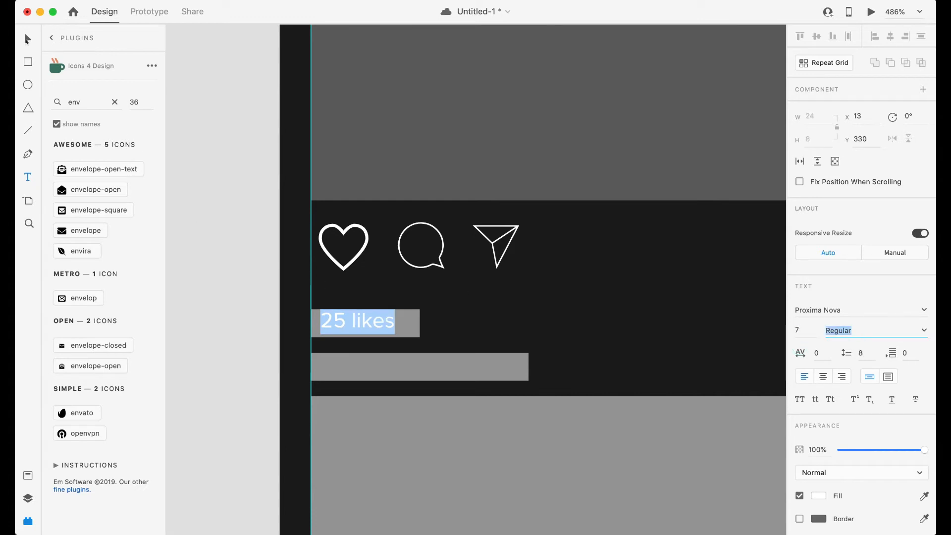
{"action": "key", "text": "Escape"}
{"action": "left_click_drag", "start_coordinate": [357, 331], "coordinate": [346, 333]}
{"action": "left_click", "coordinate": [406, 331], "text": "shift"}
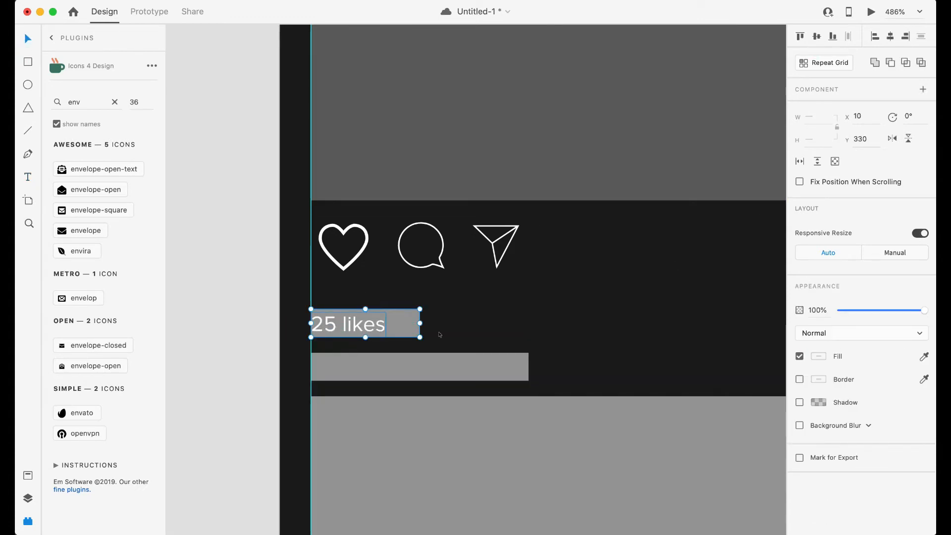
Copy the post header's username text onto the second grey bar, set it to size 8 and line the bar up at Y 344.
{"action": "scroll", "coordinate": [440, 335], "scroll_direction": "up", "scroll_amount": 10}
{"action": "left_click_drag", "start_coordinate": [498, 232], "coordinate": [403, 340]}
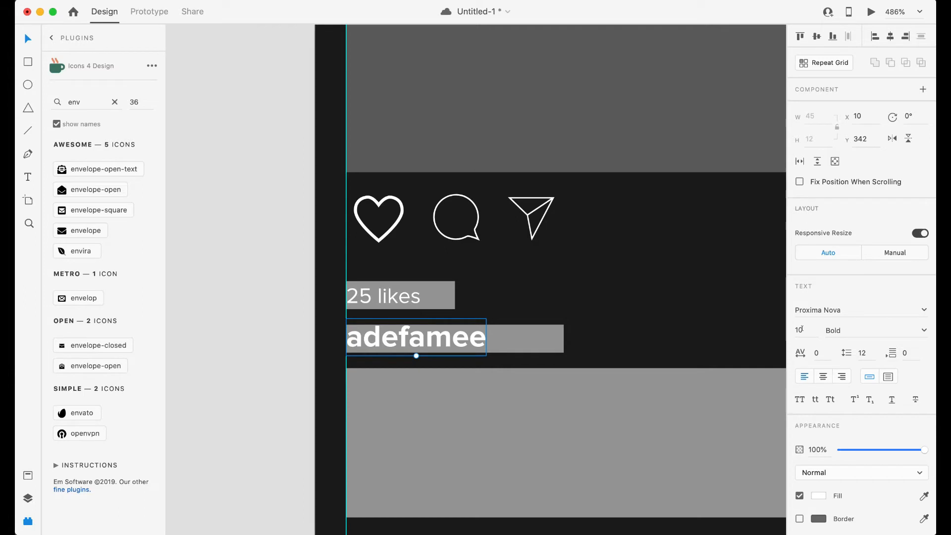
{"action": "left_click", "coordinate": [801, 329]}
{"action": "type", "text": "8"}
{"action": "key", "text": "Return"}
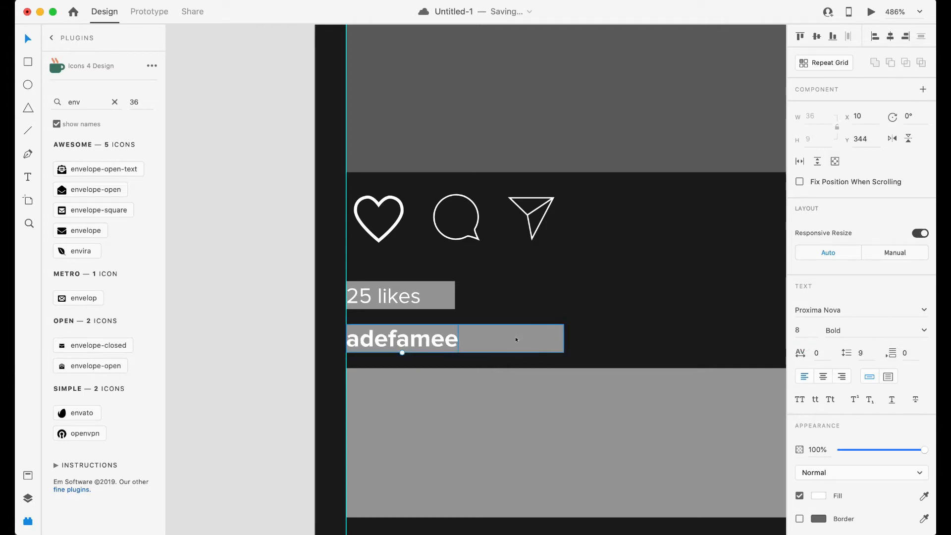
{"action": "left_click", "coordinate": [492, 329]}
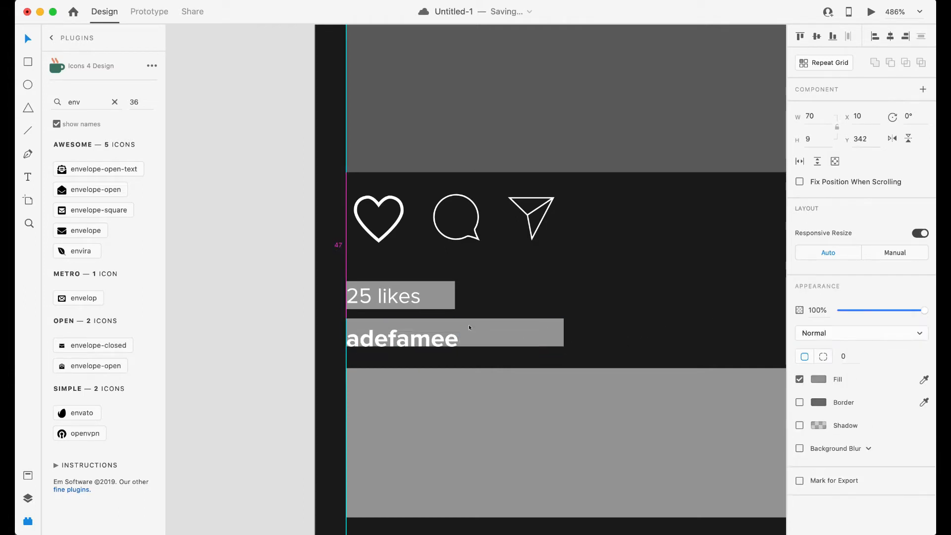
{"action": "left_click_drag", "start_coordinate": [468, 324], "coordinate": [469, 325]}
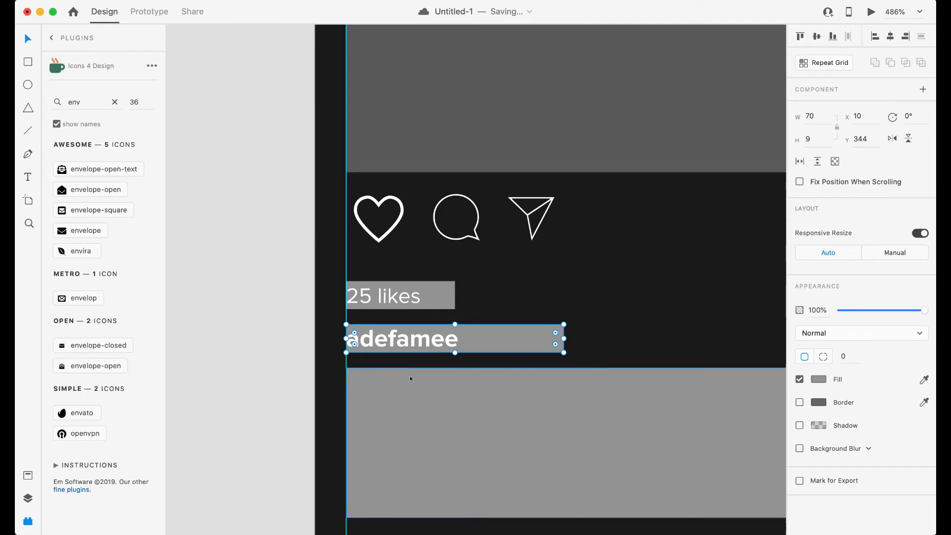
{"action": "key", "text": "super+minus"}
{"action": "scroll", "coordinate": [381, 372], "scroll_direction": "down", "scroll_amount": 2}
{"action": "scroll", "coordinate": [382, 371], "scroll_direction": "right", "scroll_amount": 2}
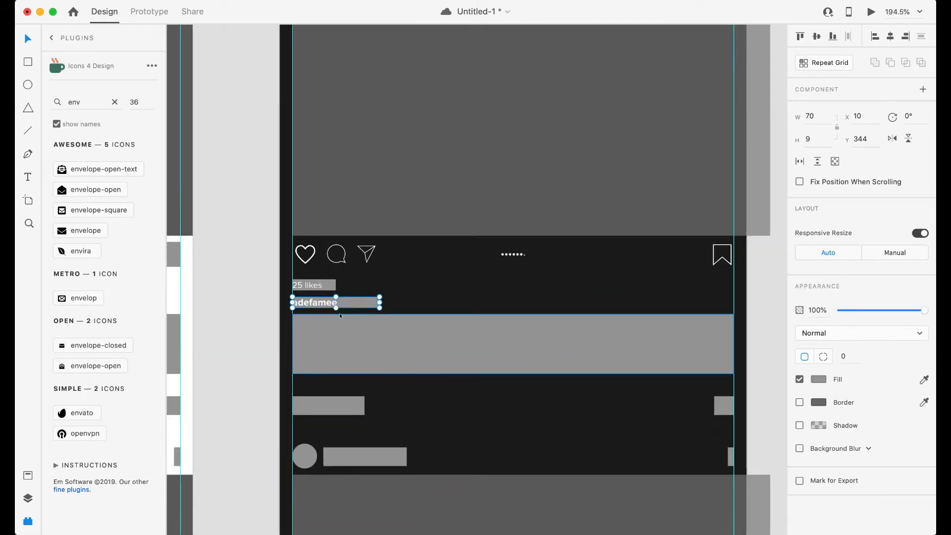
{"action": "left_click", "coordinate": [28, 175]}
{"action": "left_click_drag", "start_coordinate": [292, 319], "coordinate": [733, 372]}
{"action": "left_click", "coordinate": [188, 0]}
{"action": "mouse_move", "coordinate": [228, 30]}
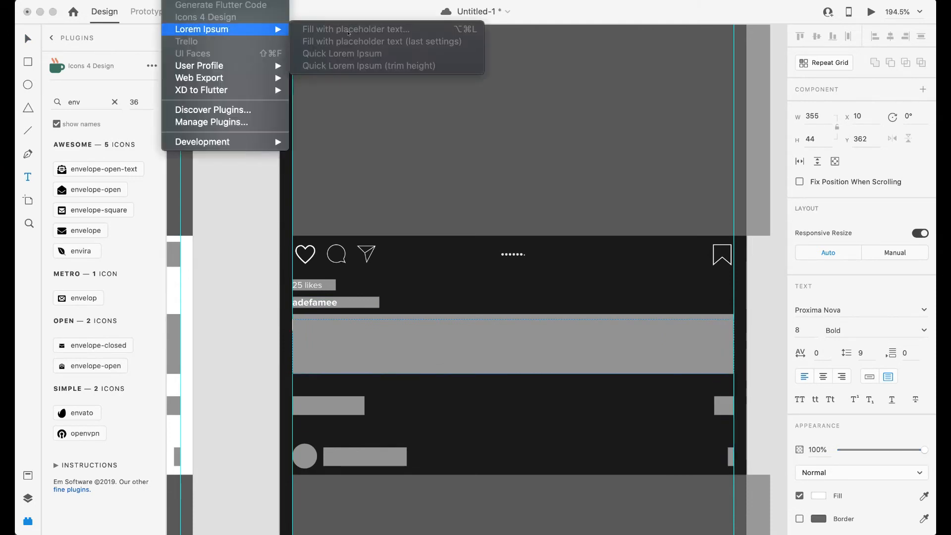
Replace the large grey caption block with placeholder text using the Quick Lorem Ipsum plugin command.
{"action": "left_click", "coordinate": [341, 347]}
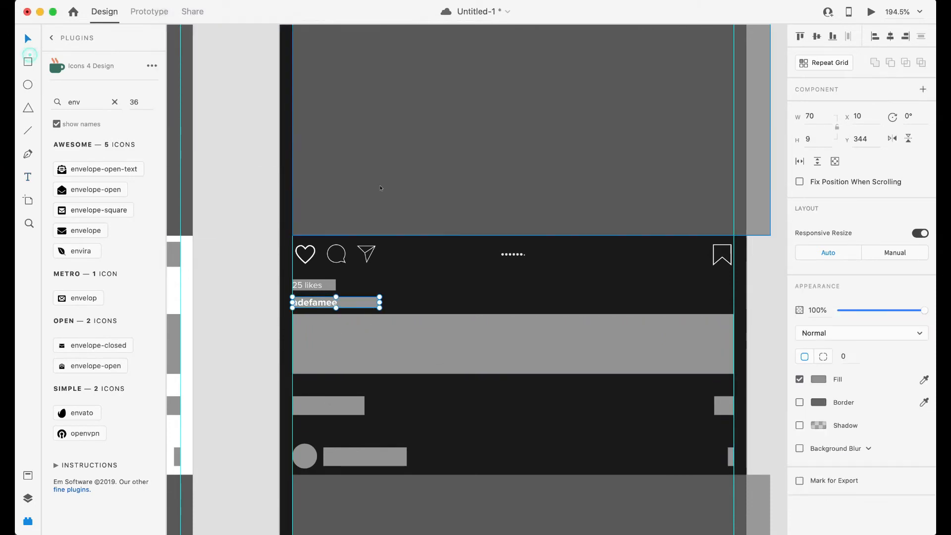
{"action": "left_click", "coordinate": [131, 0]}
{"action": "mouse_move", "coordinate": [227, 29]}
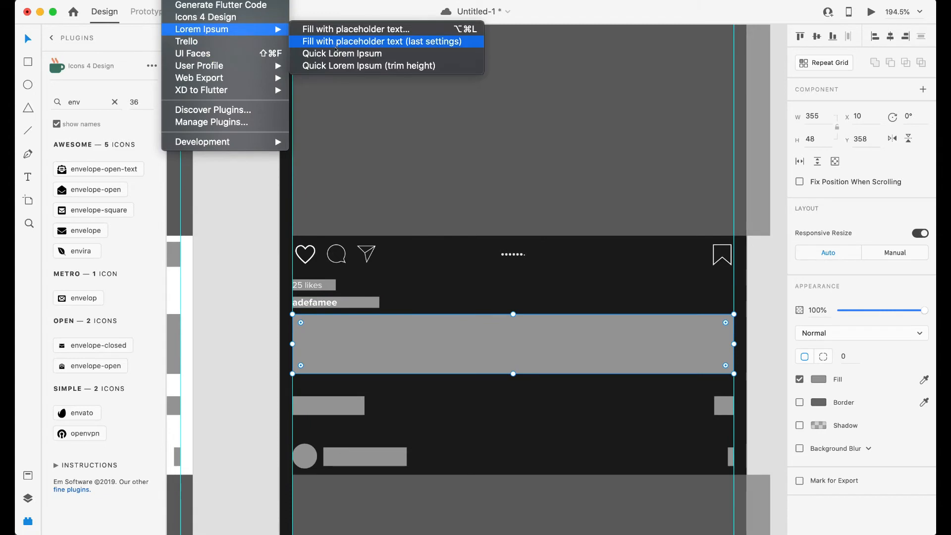
{"action": "left_click", "coordinate": [337, 53]}
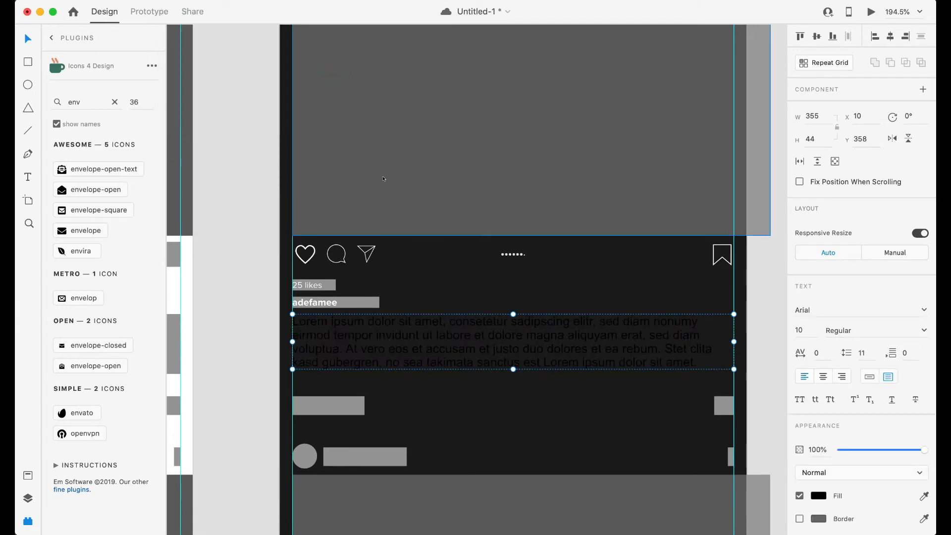
Format the lorem ipsum caption in Proxima Nova with a white fill (fff) and size 8.
{"action": "left_click", "coordinate": [881, 307]}
{"action": "type", "text": "Pro"}
{"action": "key", "text": "Return"}
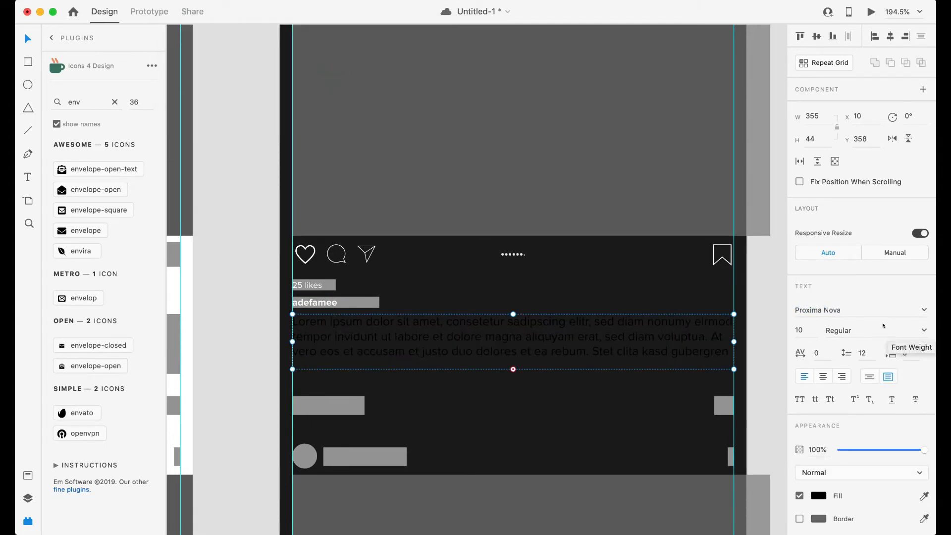
{"action": "left_click", "coordinate": [818, 496]}
{"action": "type", "text": "fff"}
{"action": "key", "text": "Return"}
{"action": "left_click", "coordinate": [799, 330]}
{"action": "type", "text": "8"}
{"action": "key", "text": "Return"}
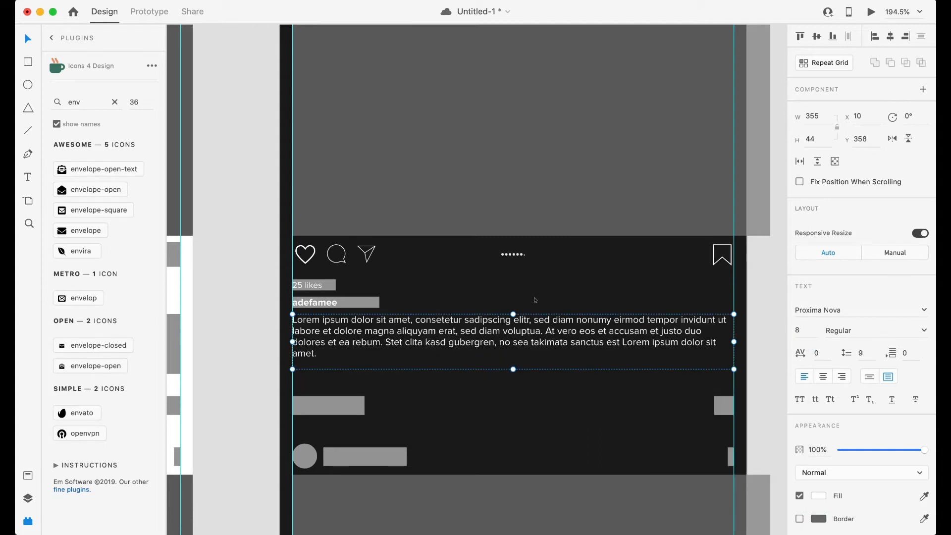
Delete all wireframe blocks of the second post below the caption on the HomeScreen artboard.
{"action": "scroll", "coordinate": [447, 412], "scroll_direction": "down", "scroll_amount": 5}
{"action": "left_click", "coordinate": [614, 288]}
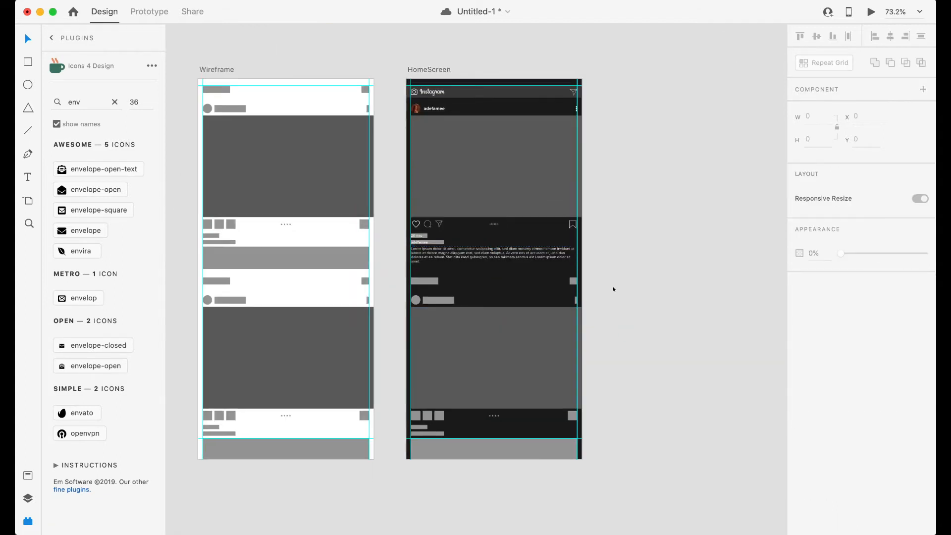
{"action": "left_click", "coordinate": [427, 281]}
{"action": "left_click_drag", "start_coordinate": [632, 280], "coordinate": [388, 524]}
{"action": "key", "text": "Delete"}
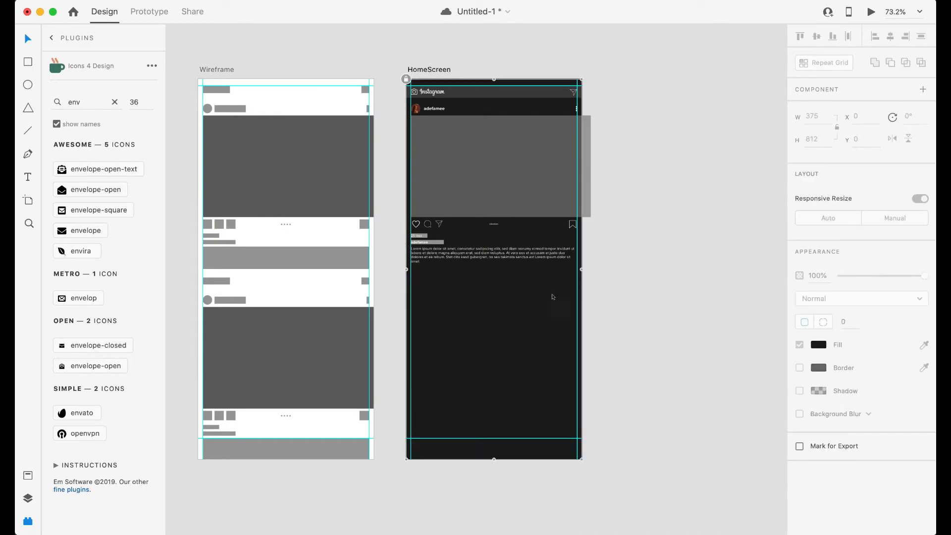
Move the tree-and-lake landscape photo onto the HomeScreen artboard over the post image block, at about X 19, Y 83.
{"action": "scroll", "coordinate": [560, 292], "scroll_direction": "up", "scroll_amount": 5}
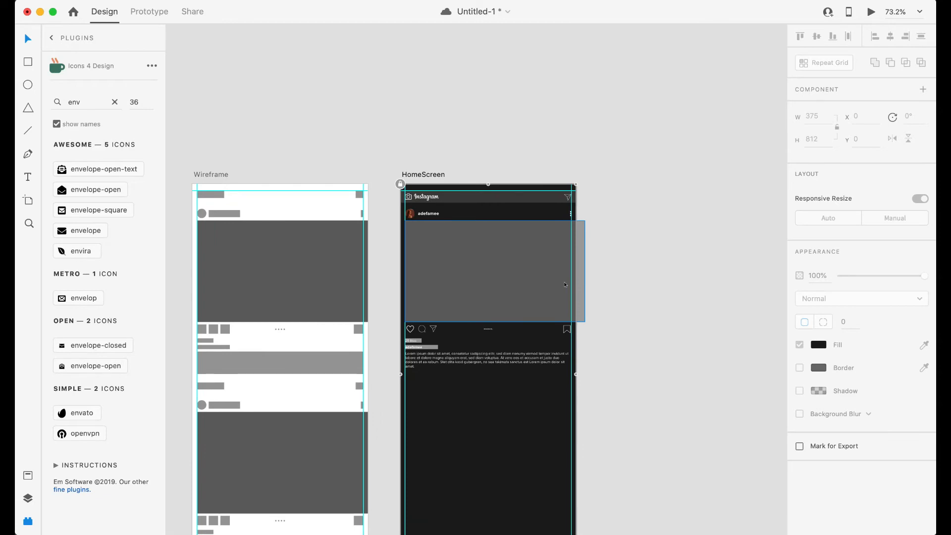
{"action": "scroll", "coordinate": [446, 298], "scroll_direction": "down", "scroll_amount": 3}
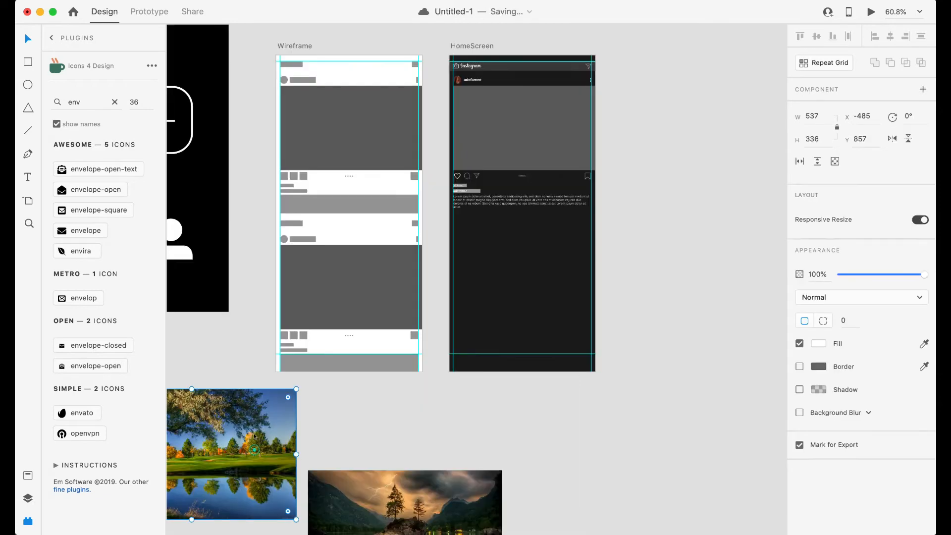
{"action": "left_click_drag", "start_coordinate": [346, 404], "coordinate": [623, 135]}
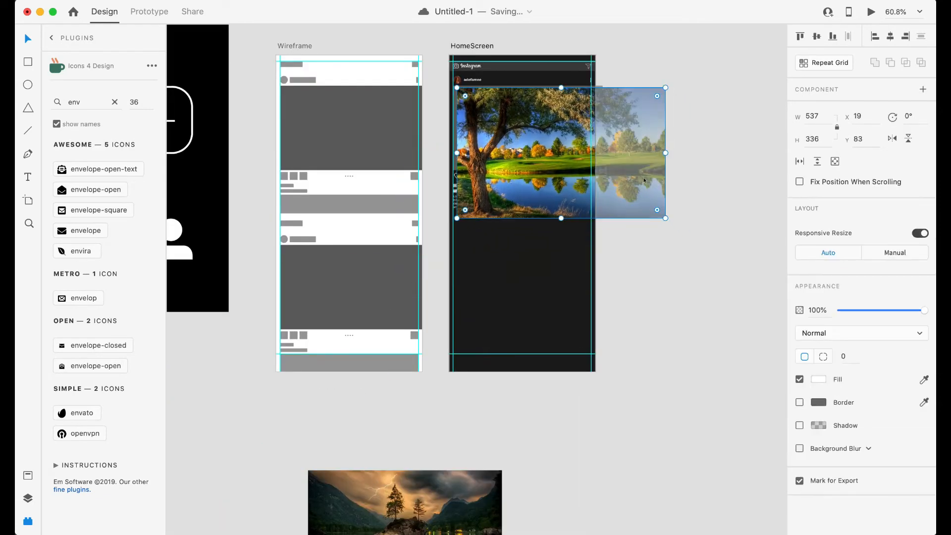
{"action": "scroll", "coordinate": [600, 264], "scroll_direction": "up", "scroll_amount": 6}
{"action": "scroll", "coordinate": [599, 264], "scroll_direction": "left", "scroll_amount": 2}
{"action": "scroll", "coordinate": [583, 260], "scroll_direction": "up", "scroll_amount": 5}
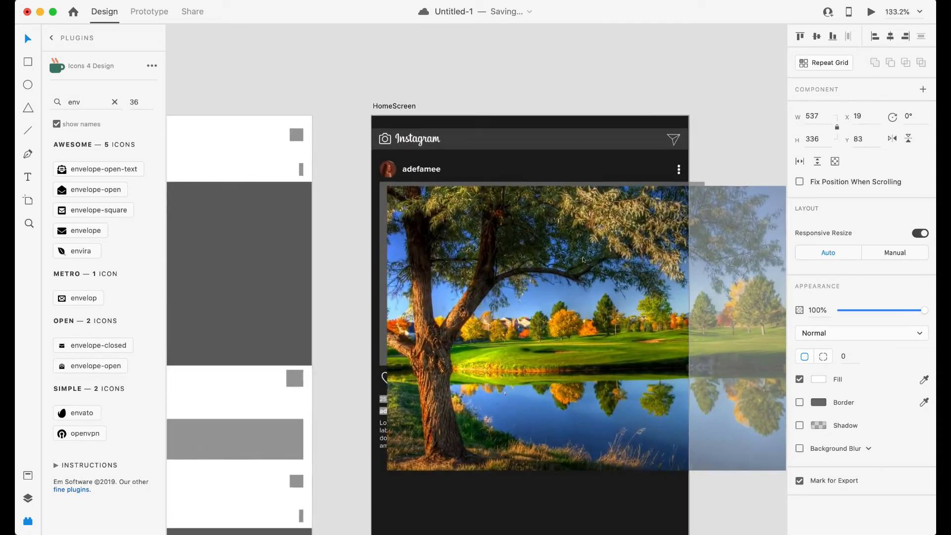
Align the tree-and-lake photo with the post image block at X 10, Y 78 and scale it to 384 by 240.
{"action": "left_click_drag", "start_coordinate": [542, 254], "coordinate": [534, 242]}
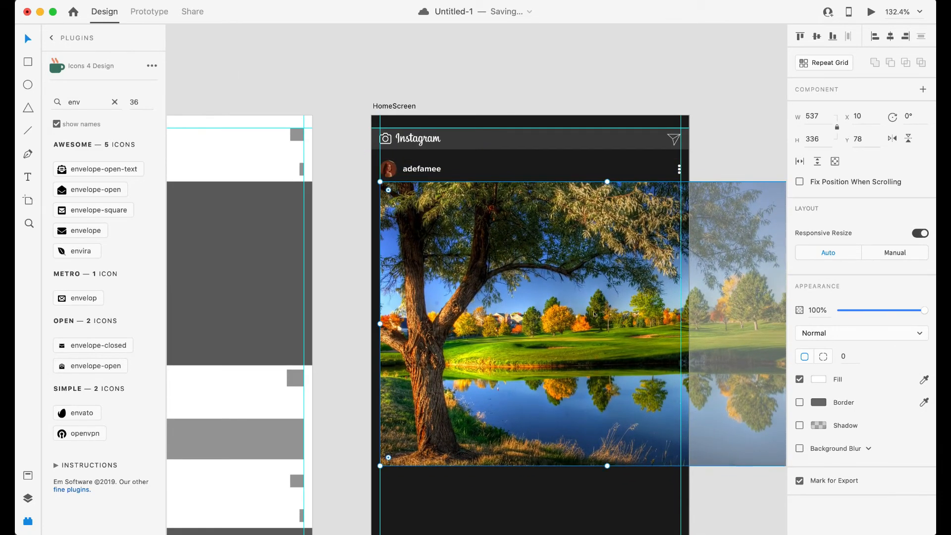
{"action": "scroll", "coordinate": [618, 409], "scroll_direction": "right", "scroll_amount": 5}
{"action": "scroll", "coordinate": [617, 409], "scroll_direction": "down", "scroll_amount": 1}
{"action": "left_click_drag", "start_coordinate": [587, 423], "coordinate": [460, 342]}
{"action": "scroll", "coordinate": [414, 313], "scroll_direction": "left", "scroll_amount": 10}
{"action": "scroll", "coordinate": [413, 313], "scroll_direction": "up", "scroll_amount": 1}
{"action": "scroll", "coordinate": [414, 313], "scroll_direction": "right", "scroll_amount": 1}
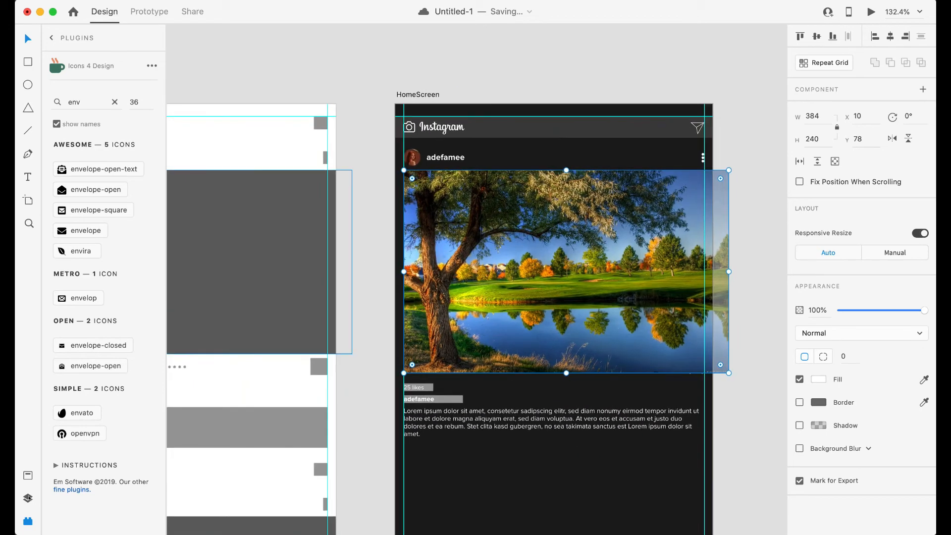
Shift the tree-and-lake photo down to Y 88 and mask it with the grey post image rectangle beneath it.
{"action": "key", "text": "super+y"}
{"action": "key", "text": "shift+Down"}
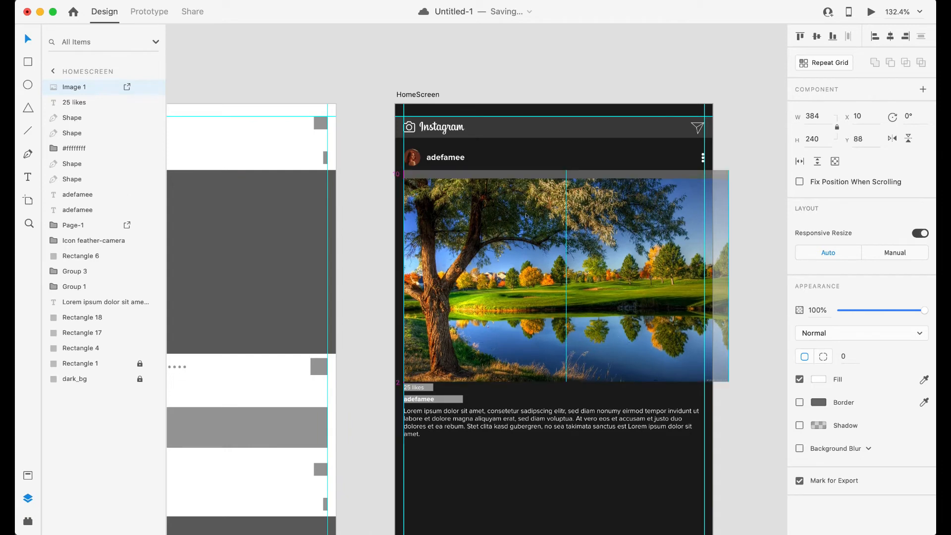
{"action": "left_click", "coordinate": [506, 174]}
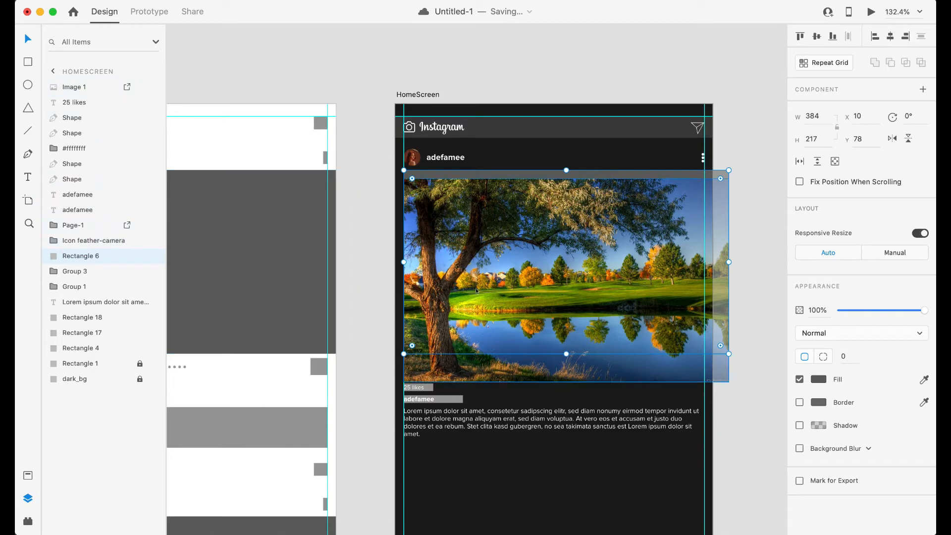
{"action": "left_click", "coordinate": [67, 87]}
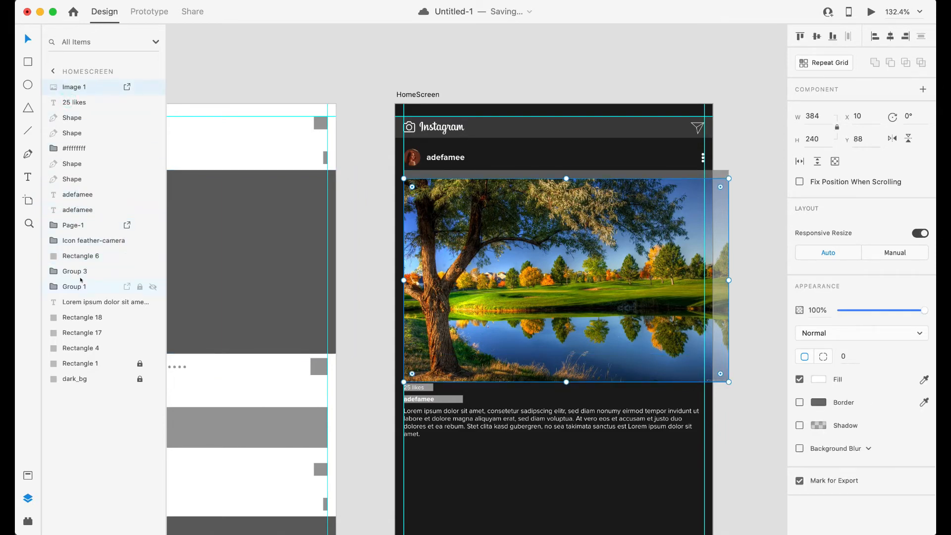
{"action": "left_click", "coordinate": [517, 174]}
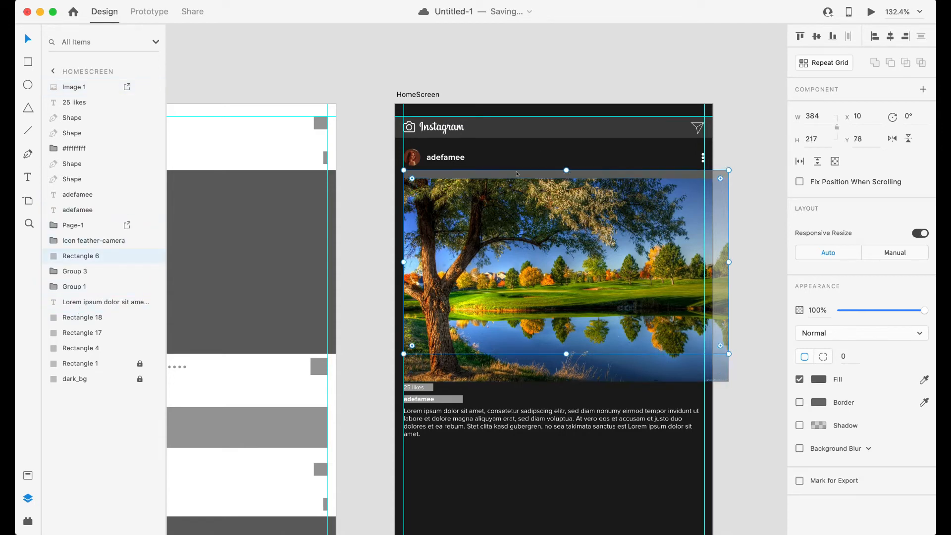
{"action": "right_click", "coordinate": [75, 87]}
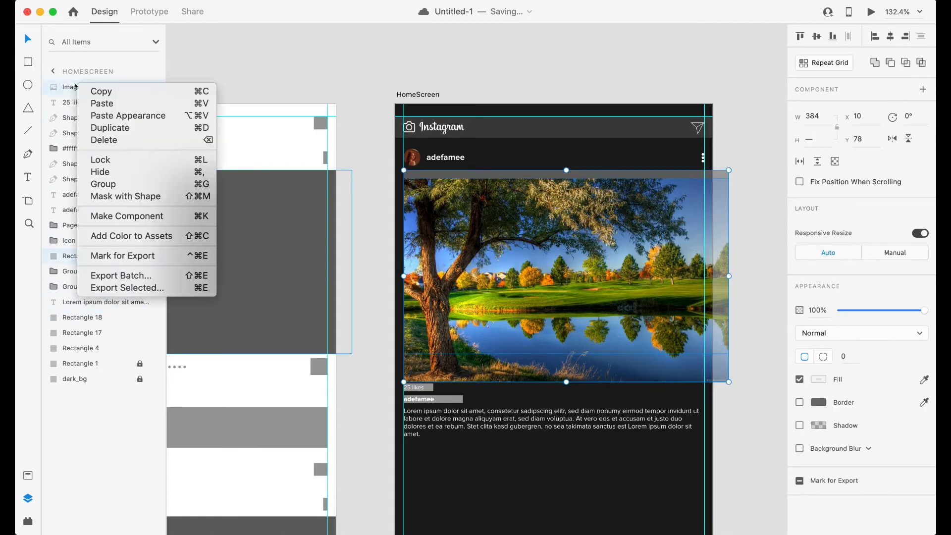
{"action": "left_click", "coordinate": [109, 193]}
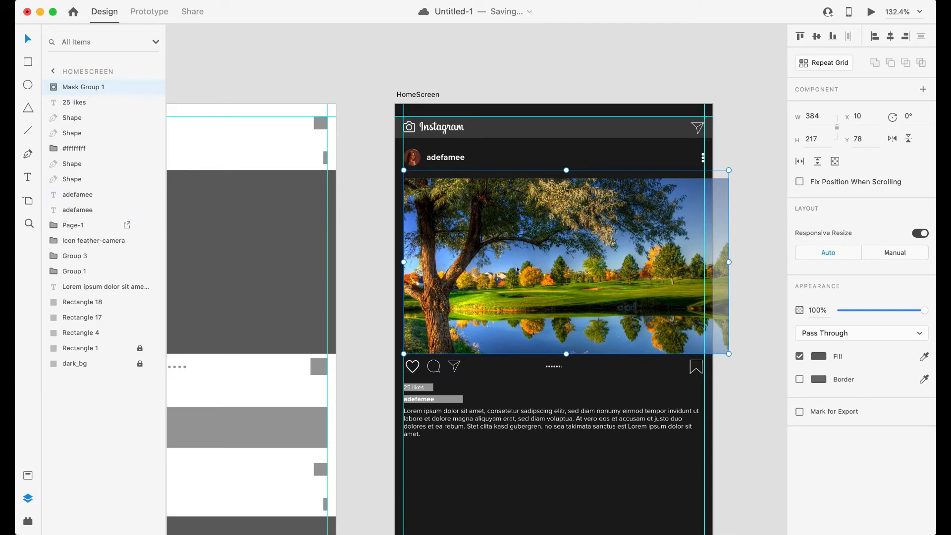
Move the photo inside the mask group up to Y 77 so it fills the mask.
{"action": "left_click", "coordinate": [53, 86]}
{"action": "left_click", "coordinate": [83, 118]}
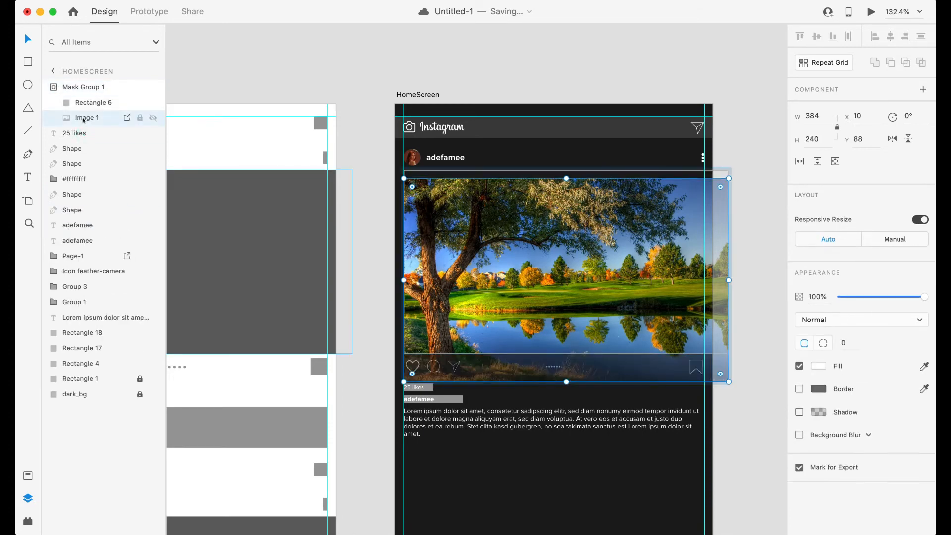
{"action": "key", "text": "Up"}
{"action": "key", "text": "Up"}
{"action": "key", "text": "Up"}
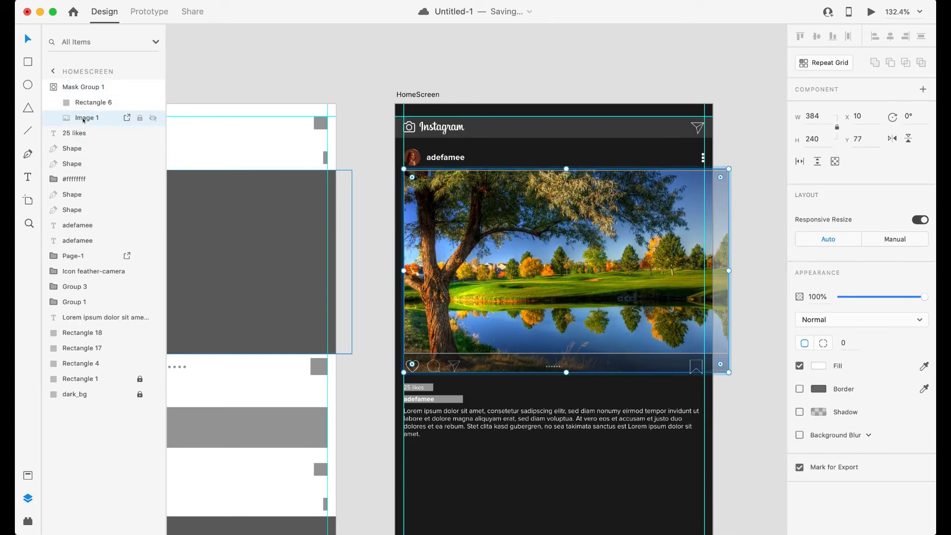
{"action": "key", "text": "Escape"}
{"action": "key", "text": "Escape"}
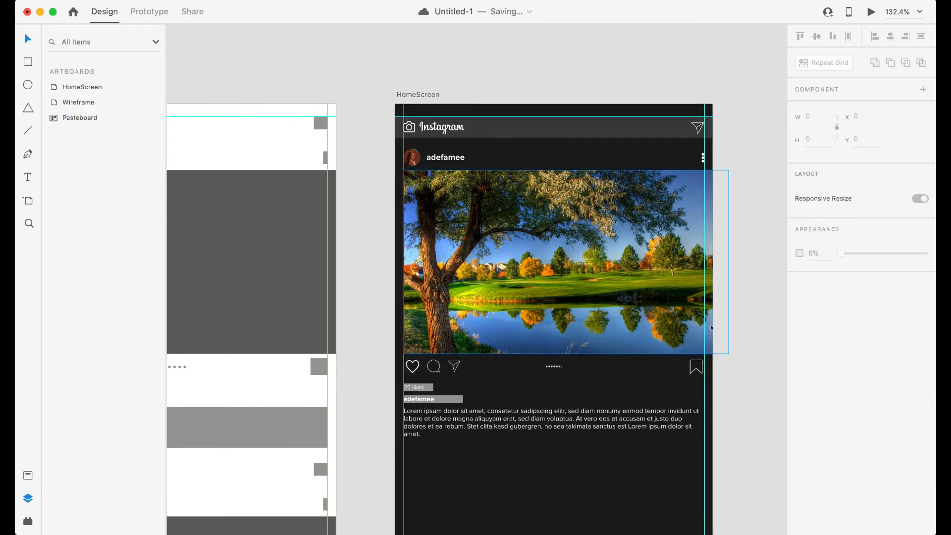
Duplicate the masked tree-and-lake photo onto the pasteboard beside the HomeScreen artboard at X 856, Y 78.
{"action": "scroll", "coordinate": [561, 317], "scroll_direction": "right", "scroll_amount": 5}
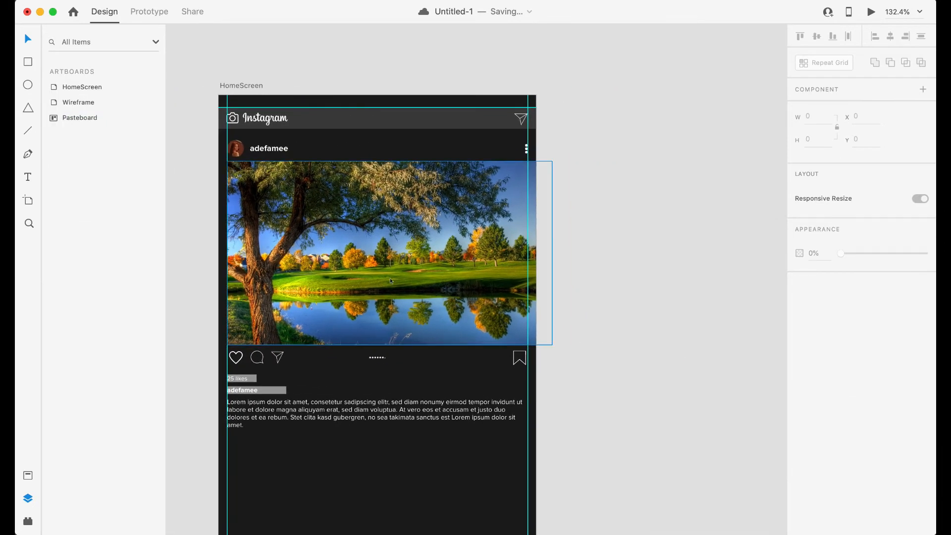
{"action": "left_click", "coordinate": [391, 280]}
{"action": "left_click_drag", "start_coordinate": [391, 281], "coordinate": [730, 282]}
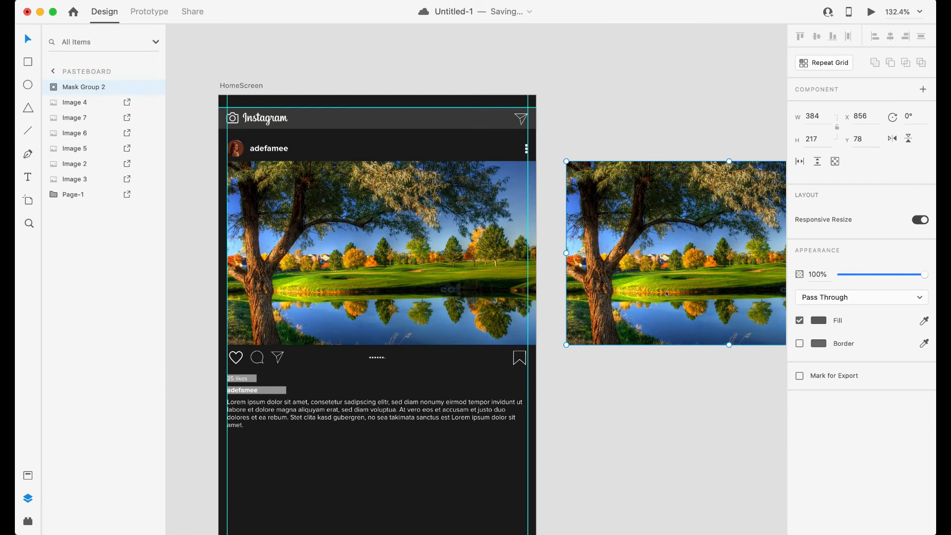
Move the stormy lake, mountain lake and marigold photos to the pasteboard area beside the HomeScreen artboard.
{"action": "scroll", "coordinate": [563, 363], "scroll_direction": "down", "scroll_amount": 3}
{"action": "scroll", "coordinate": [563, 364], "scroll_direction": "right", "scroll_amount": 1}
{"action": "key", "text": "super+0"}
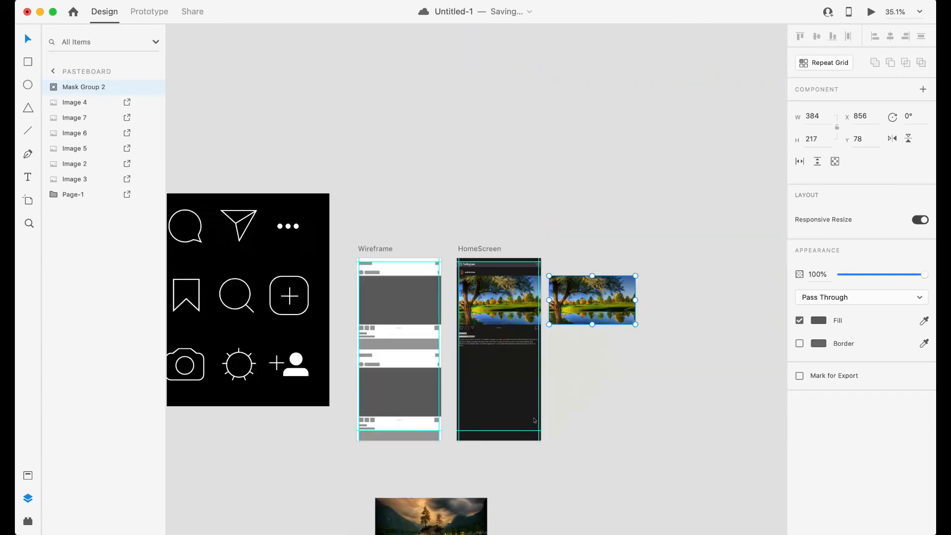
{"action": "left_click", "coordinate": [523, 395]}
{"action": "left_click_drag", "start_coordinate": [523, 395], "coordinate": [695, 162]}
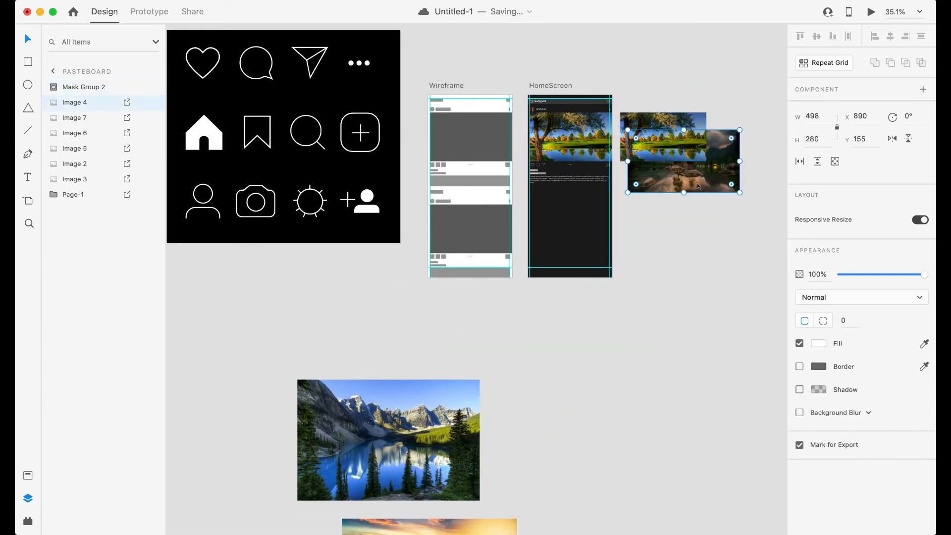
{"action": "left_click_drag", "start_coordinate": [421, 436], "coordinate": [671, 234]}
{"action": "left_click_drag", "start_coordinate": [670, 319], "coordinate": [672, 327]}
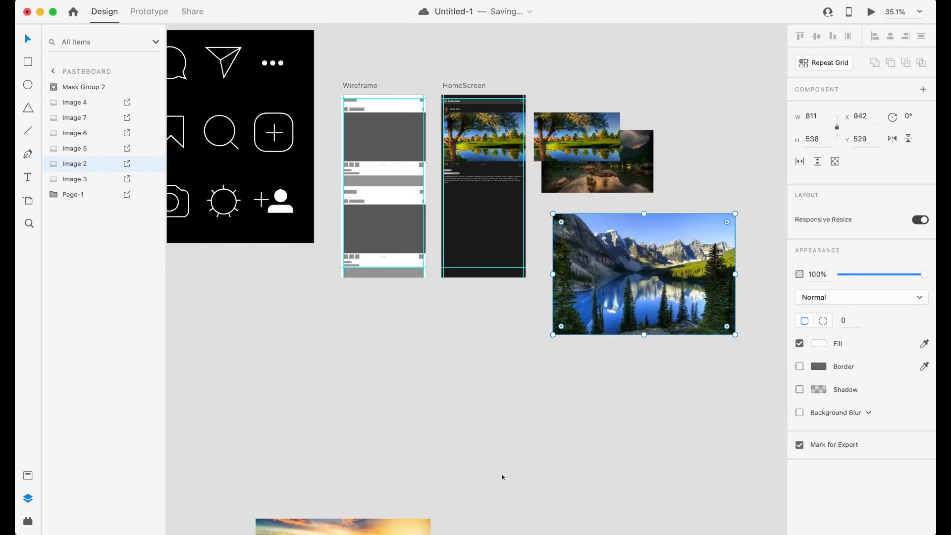
{"action": "left_click_drag", "start_coordinate": [408, 529], "coordinate": [751, 217]}
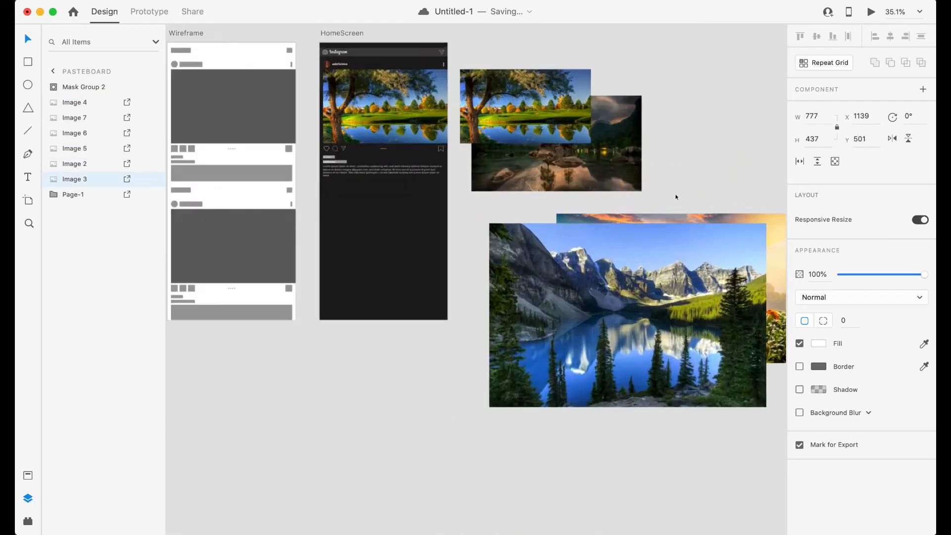
Ungroup the duplicated mask on the pasteboard and delete its tree-and-lake photo, keeping the grey rectangle.
{"action": "scroll", "coordinate": [676, 194], "scroll_direction": "up", "scroll_amount": 5}
{"action": "left_click", "coordinate": [445, 238]}
{"action": "left_click", "coordinate": [529, 317]}
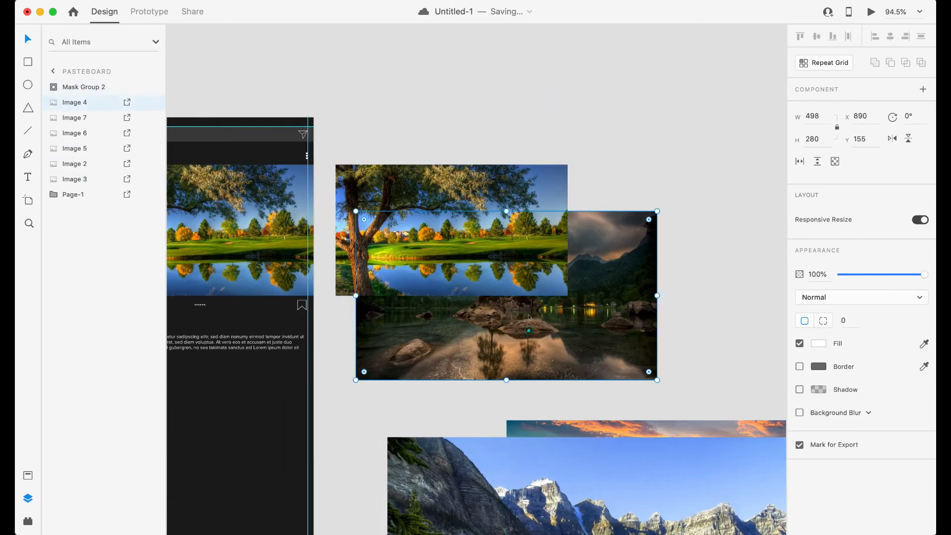
{"action": "left_click", "coordinate": [58, 87]}
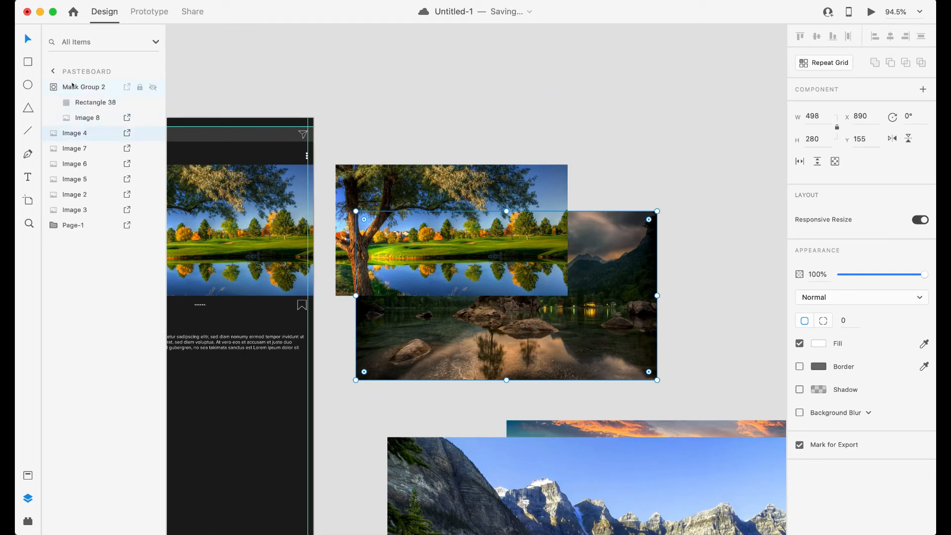
{"action": "right_click", "coordinate": [72, 85]}
{"action": "left_click", "coordinate": [99, 219]}
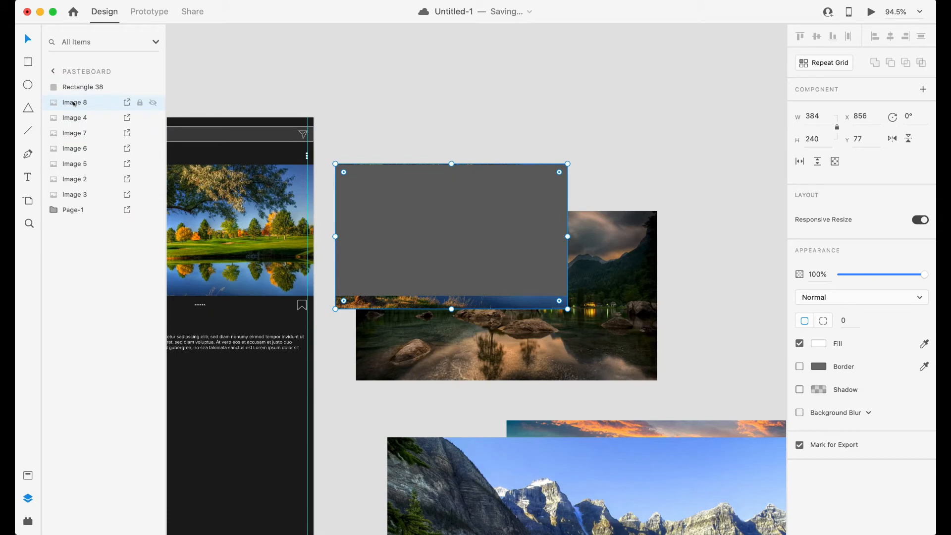
{"action": "key", "text": "Delete"}
Mask the stormy lake photo with the grey rectangle on the pasteboard.
{"action": "left_click", "coordinate": [74, 102]}
{"action": "left_click", "coordinate": [80, 87], "text": "shift"}
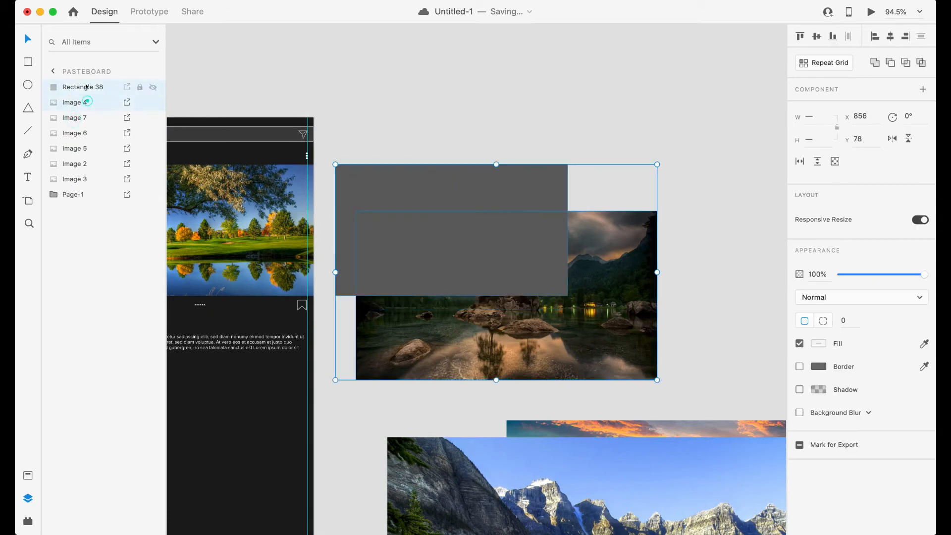
{"action": "right_click", "coordinate": [79, 90]}
{"action": "left_click", "coordinate": [128, 204]}
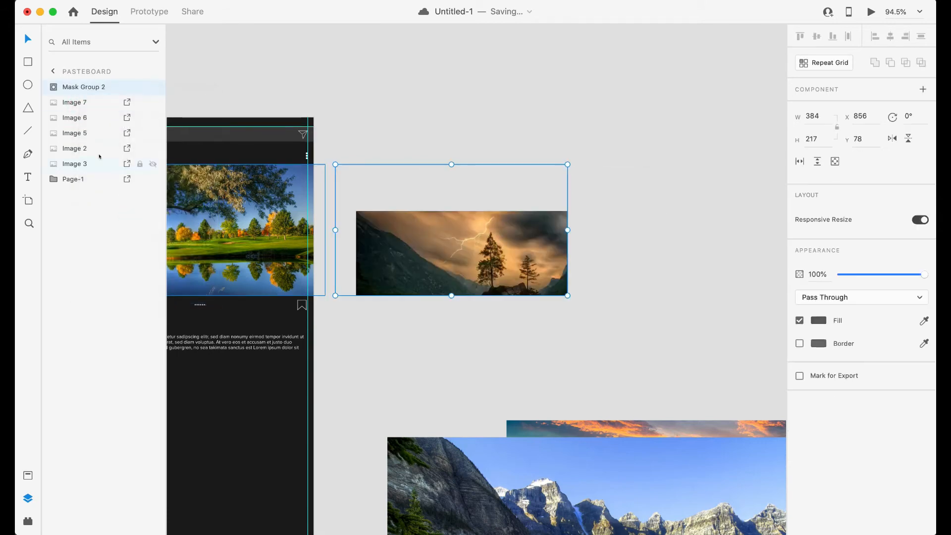
Fit the stormy lake photo inside its mask at X 856, Y 78, scaled to 386 by 217.
{"action": "left_click", "coordinate": [84, 119]}
{"action": "left_click_drag", "start_coordinate": [415, 244], "coordinate": [397, 196]}
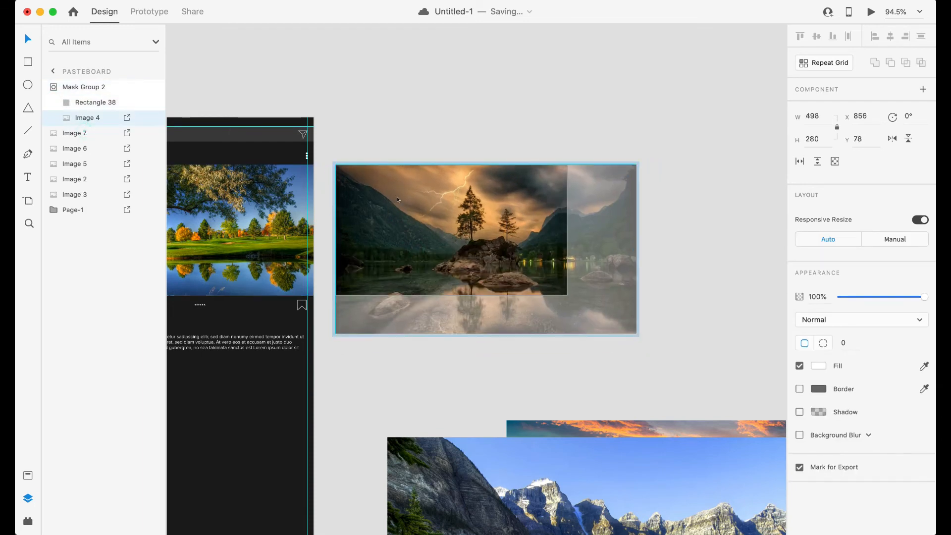
{"action": "left_click_drag", "start_coordinate": [633, 333], "coordinate": [569, 298]}
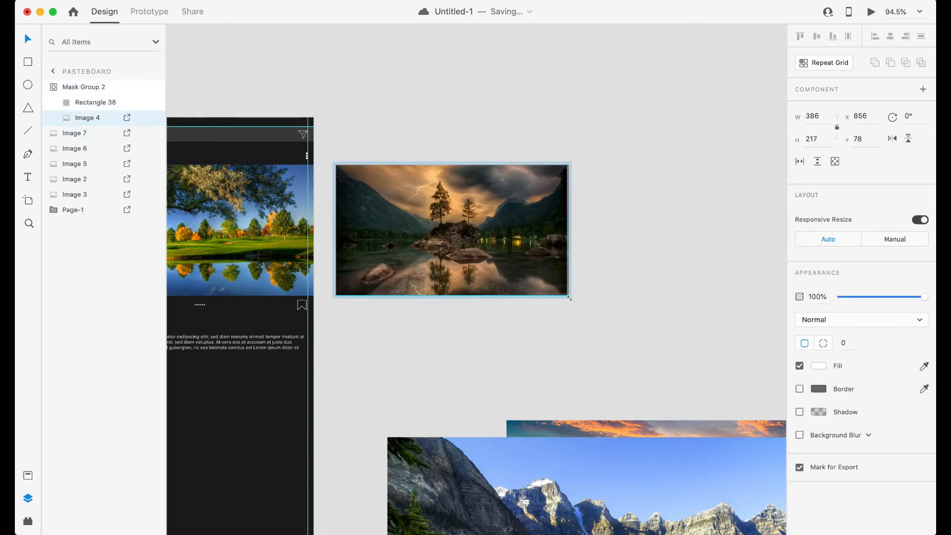
{"action": "left_click", "coordinate": [625, 344]}
Duplicate the masked stormy lake photo to its right and move the marigold photo beneath the copy, at about X 1324, Y 106.
{"action": "left_click", "coordinate": [453, 242]}
{"action": "left_click_drag", "start_coordinate": [453, 242], "coordinate": [707, 241]}
{"action": "scroll", "coordinate": [707, 242], "scroll_direction": "right", "scroll_amount": 5}
{"action": "left_click_drag", "start_coordinate": [620, 411], "coordinate": [662, 232]}
{"action": "left_click", "coordinate": [661, 202]}
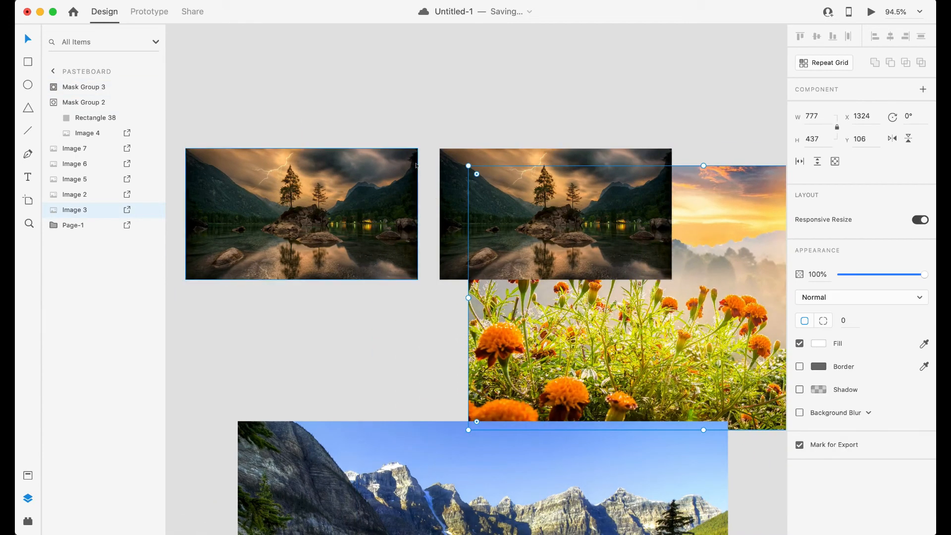
Ungroup the copied mask and delete its stormy lake photo, leaving the grey rectangle over the marigolds.
{"action": "right_click", "coordinate": [81, 87]}
{"action": "left_click", "coordinate": [104, 219]}
{"action": "key", "text": "Delete"}
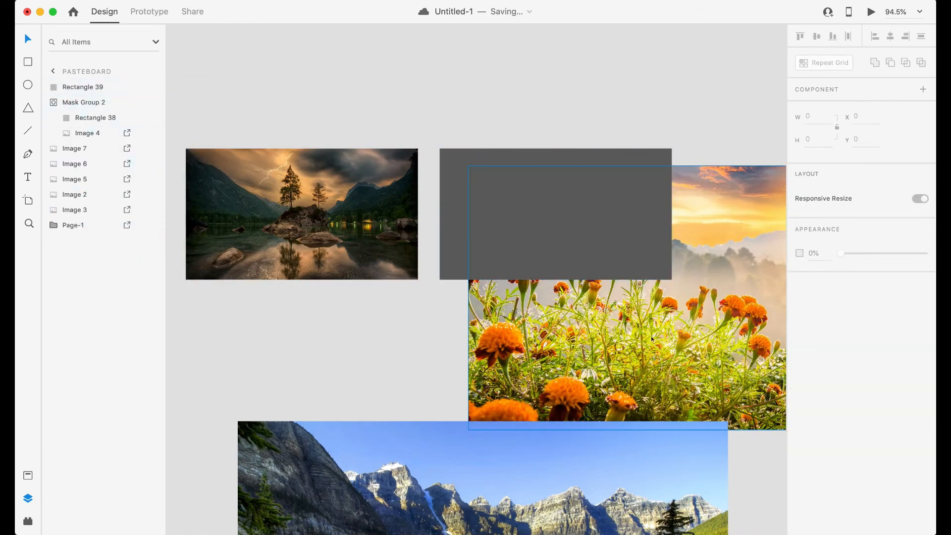
Mask the marigold photo with the grey rectangle overlapping it.
{"action": "left_click", "coordinate": [74, 209]}
{"action": "left_click", "coordinate": [81, 86], "text": "super"}
{"action": "right_click", "coordinate": [74, 86]}
{"action": "left_click", "coordinate": [114, 198]}
Fit the marigold photo inside its mask at X 1276, Y 78, scaled to 386 by 217.
{"action": "double_click", "coordinate": [570, 223]}
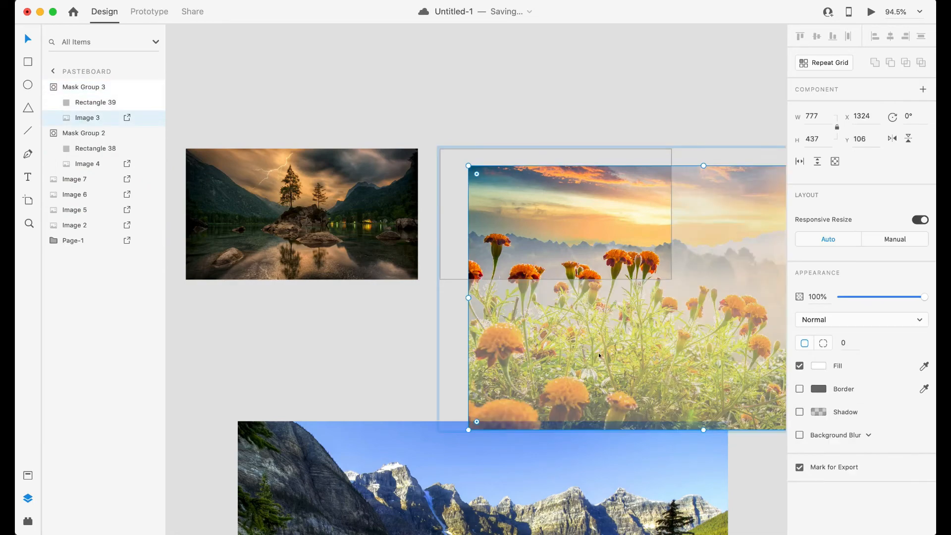
{"action": "left_click_drag", "start_coordinate": [600, 354], "coordinate": [347, 205]}
{"action": "scroll", "coordinate": [572, 337], "scroll_direction": "right", "scroll_amount": 10}
{"action": "scroll", "coordinate": [571, 338], "scroll_direction": "down", "scroll_amount": 3}
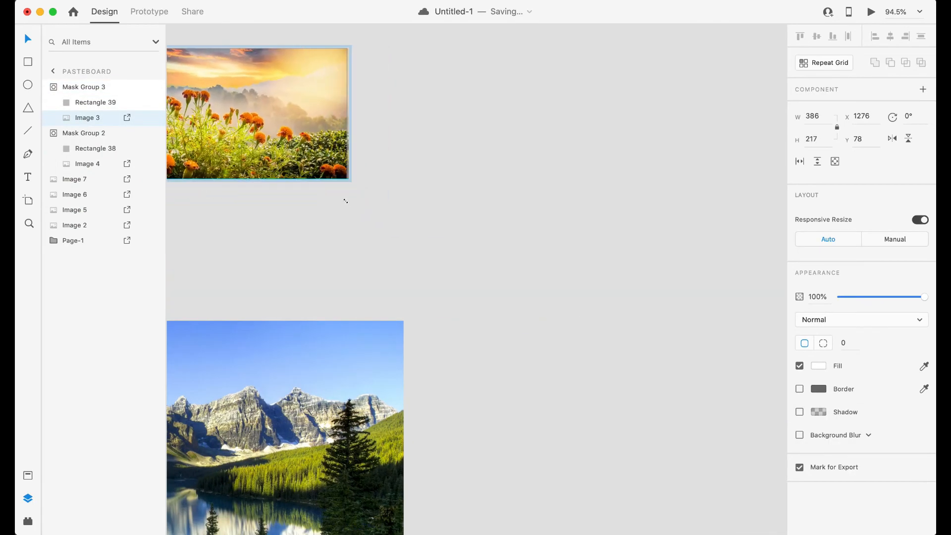
{"action": "scroll", "coordinate": [348, 205], "scroll_direction": "up", "scroll_amount": 2}
{"action": "scroll", "coordinate": [347, 205], "scroll_direction": "left", "scroll_amount": 6}
{"action": "scroll", "coordinate": [348, 205], "scroll_direction": "down", "scroll_amount": 3}
{"action": "scroll", "coordinate": [348, 205], "scroll_direction": "up", "scroll_amount": 3}
{"action": "scroll", "coordinate": [347, 205], "scroll_direction": "right", "scroll_amount": 5}
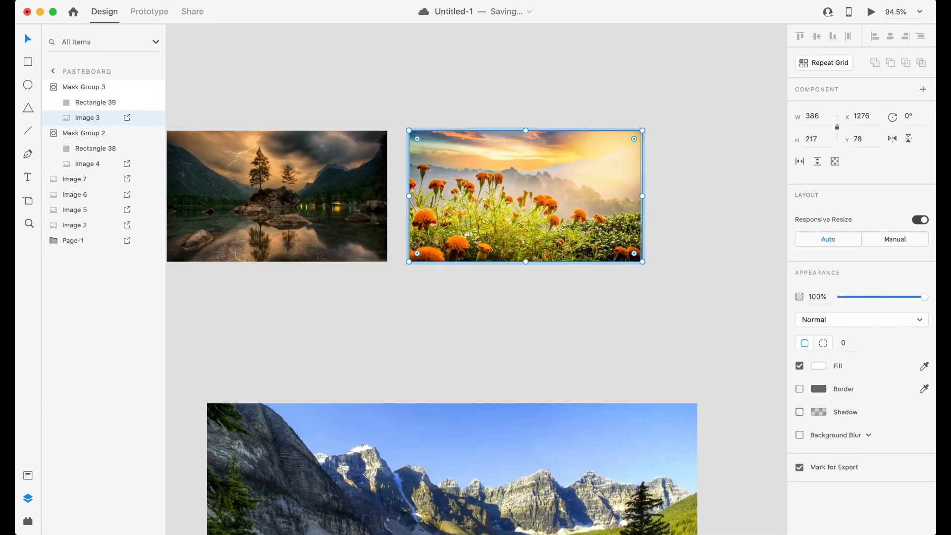
Duplicate the masked marigold photo to X 1696, Y 78 and move the mountain lake photo beneath the copy.
{"action": "left_click_drag", "start_coordinate": [620, 209], "coordinate": [867, 208]}
{"action": "left_click_drag", "start_coordinate": [644, 422], "coordinate": [722, 138]}
Ungroup the copied marigold mask and delete its photo, keeping the grey rectangle.
{"action": "left_click", "coordinate": [79, 86]}
{"action": "right_click", "coordinate": [51, 82]}
{"action": "left_click", "coordinate": [75, 206]}
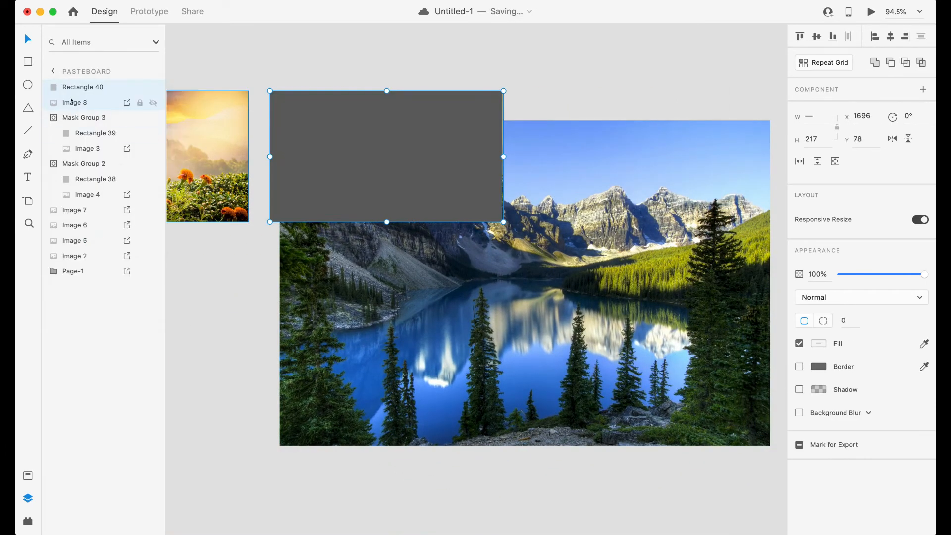
Mask the mountain lake photo with the grey rectangle overlapping it.
{"action": "left_click", "coordinate": [82, 86]}
{"action": "left_click", "coordinate": [74, 240], "text": "super"}
{"action": "right_click", "coordinate": [84, 242]}
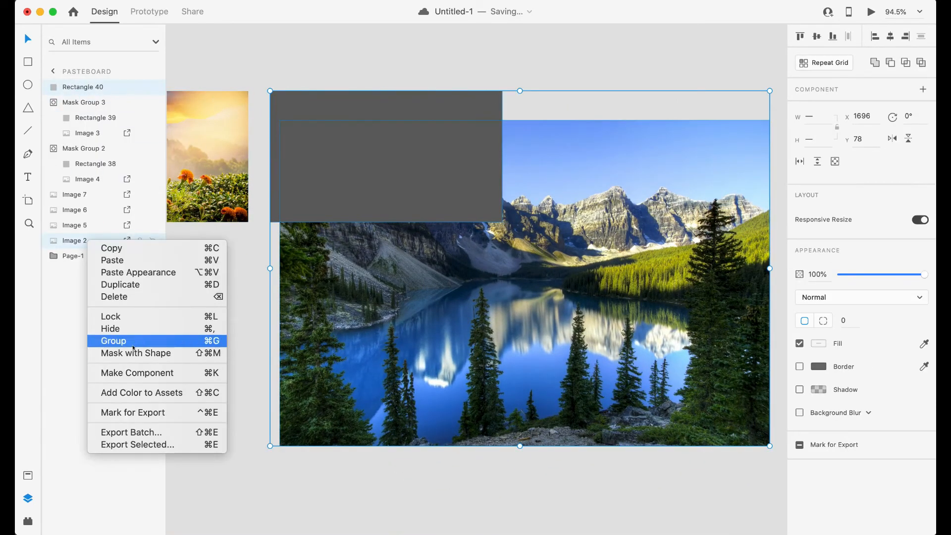
{"action": "left_click", "coordinate": [124, 350]}
Align the mountain lake photo to its mask at X 1696, scale it down to the mask's width and adjust its vertical position.
{"action": "double_click", "coordinate": [490, 213]}
{"action": "left_click_drag", "start_coordinate": [502, 322], "coordinate": [493, 293]}
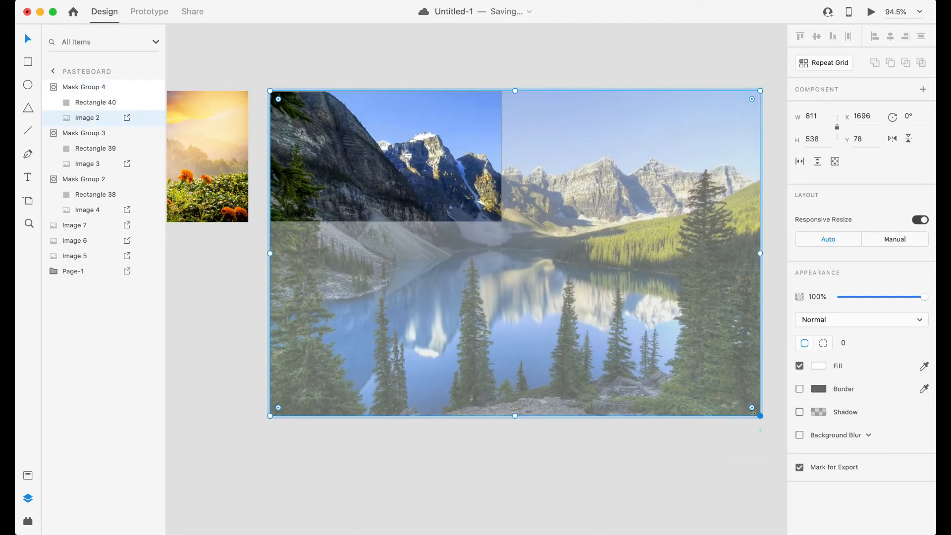
{"action": "left_click_drag", "start_coordinate": [761, 417], "coordinate": [507, 250]}
{"action": "left_click_drag", "start_coordinate": [440, 198], "coordinate": [440, 185]}
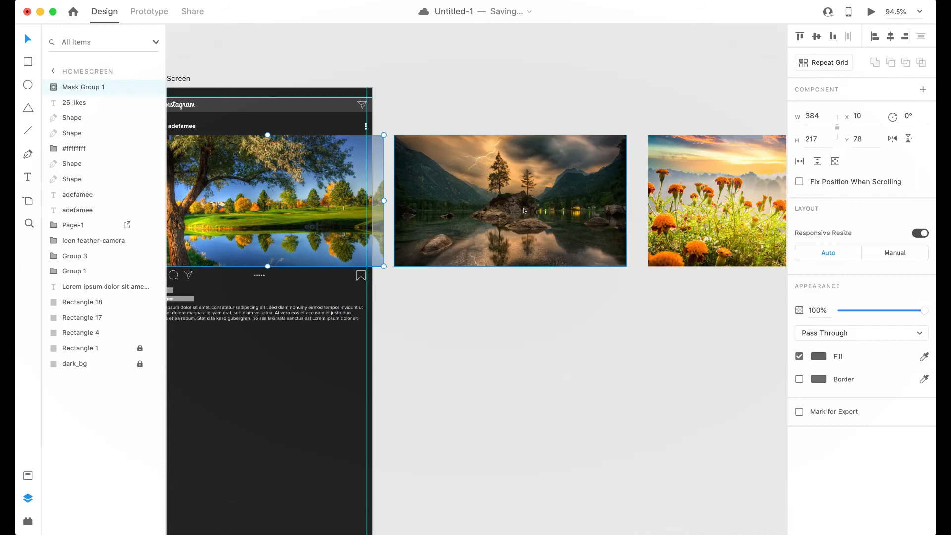
Combine the row of masked photos into a horizontal scroll group 365 wide at X 10, Y 78 on HomeScreen.
{"action": "left_click", "coordinate": [524, 212]}
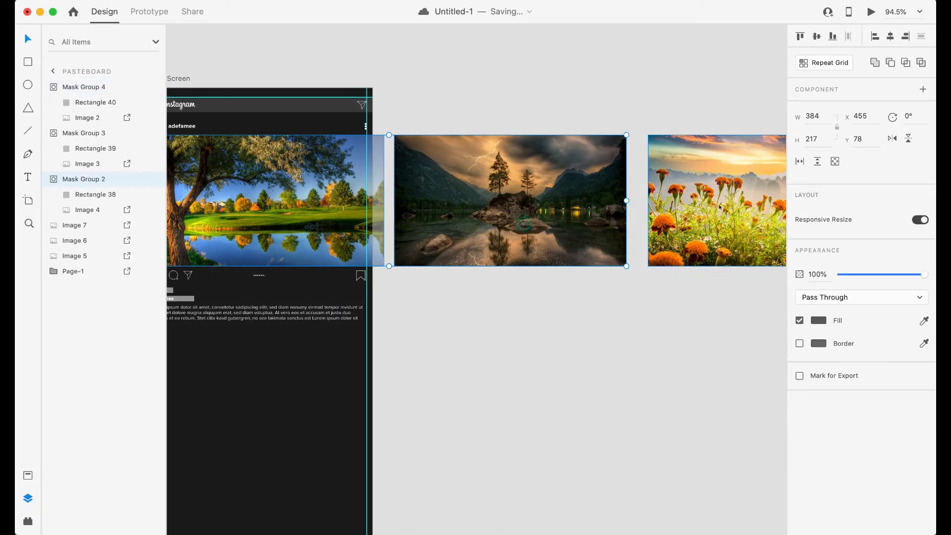
{"action": "scroll", "coordinate": [723, 207], "scroll_direction": "right", "scroll_amount": 10}
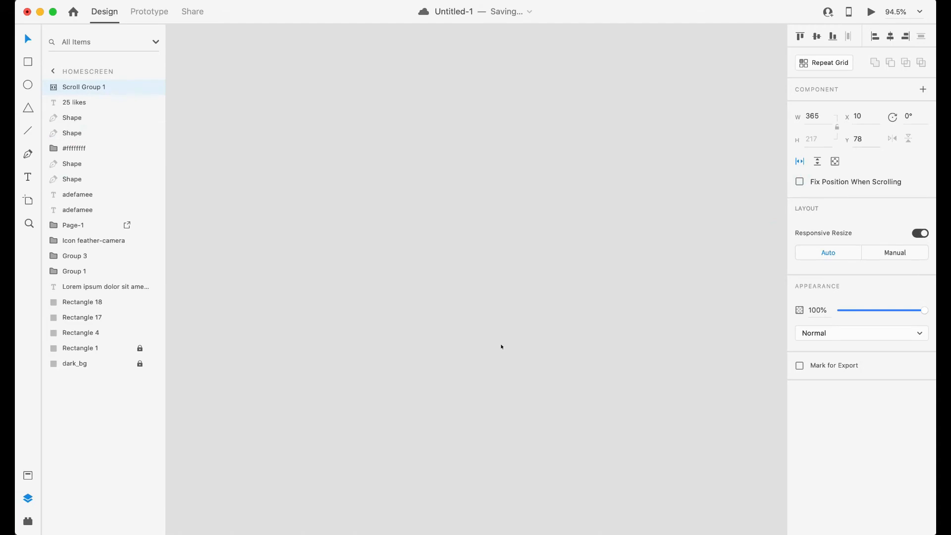
Group all the post's elements on HomeScreen, from the profile row down to the caption, and name the group user1.
{"action": "scroll", "coordinate": [501, 346], "scroll_direction": "left", "scroll_amount": 8}
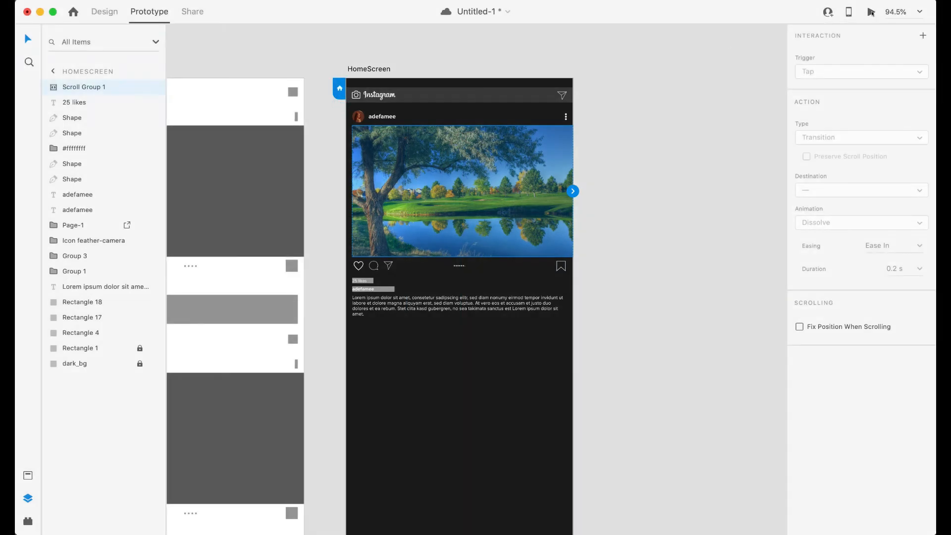
{"action": "key", "text": "super+1"}
{"action": "left_click_drag", "start_coordinate": [588, 111], "coordinate": [339, 324]}
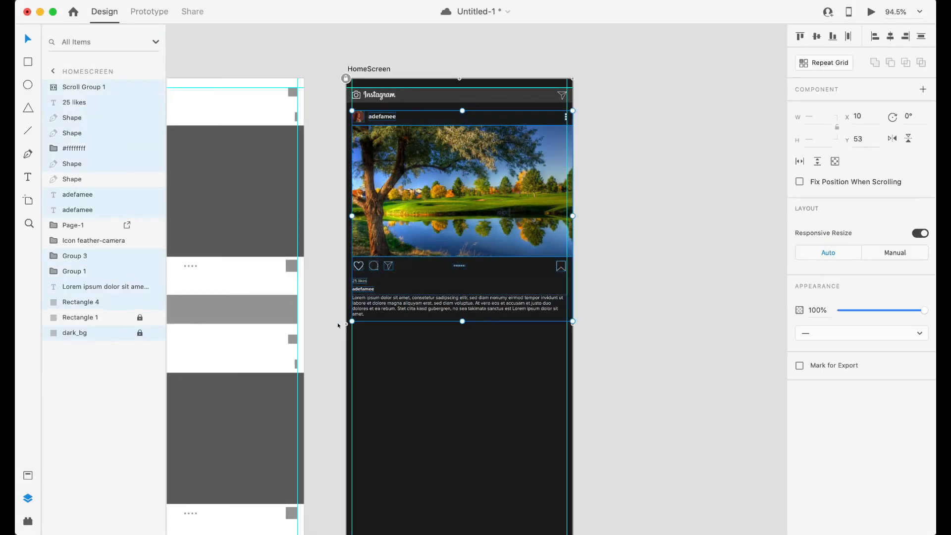
{"action": "key", "text": "super+g"}
{"action": "double_click", "coordinate": [70, 87]}
{"action": "type", "text": "user1"}
{"action": "key", "text": "Return"}
Duplicate the user1 group below the original at X 10, Y 417 and change the copy's header username to giftedway.
{"action": "scroll", "coordinate": [489, 147], "scroll_direction": "down", "scroll_amount": 3}
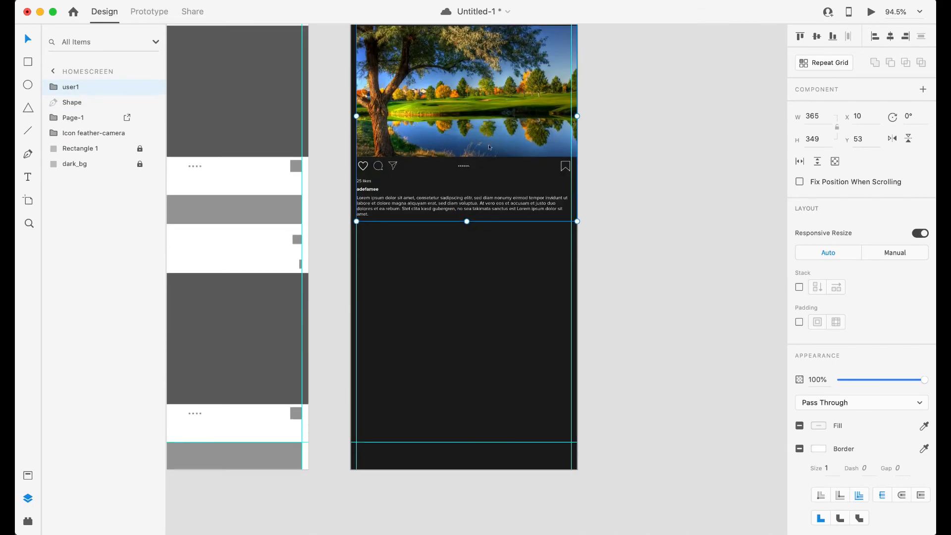
{"action": "key", "text": "super+d"}
{"action": "left_click_drag", "start_coordinate": [489, 147], "coordinate": [471, 343]}
{"action": "key", "text": "Up"}
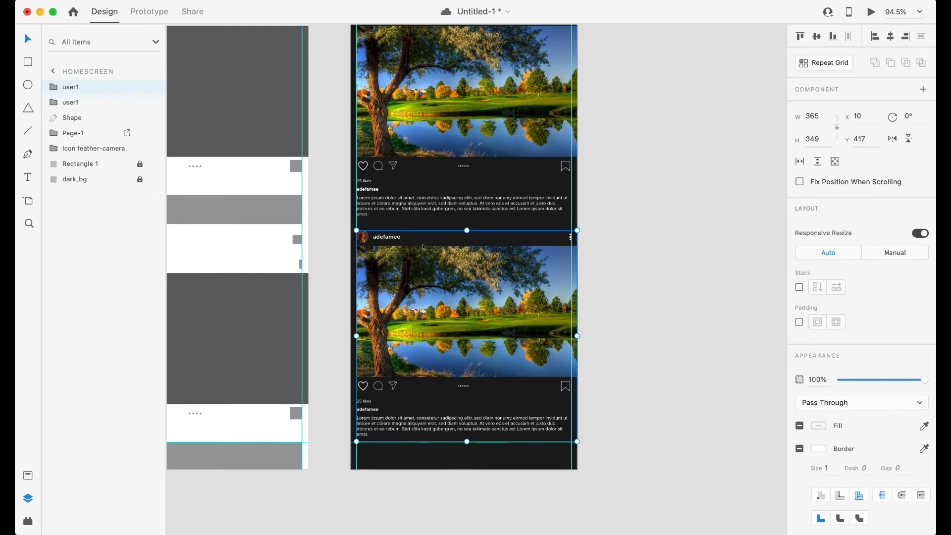
{"action": "double_click", "coordinate": [390, 236]}
{"action": "key", "text": "Escape"}
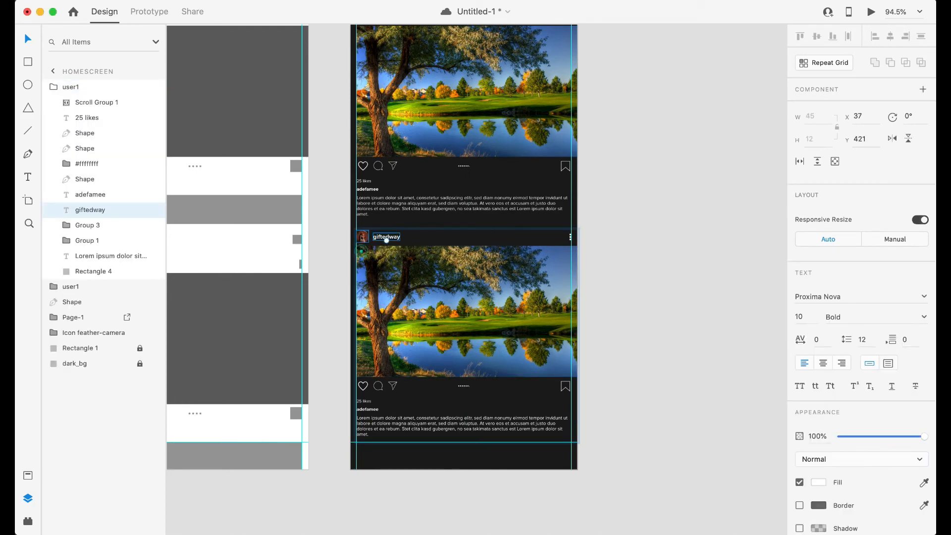
Fill the lower post's avatar circle with a user image from the User Profile plugin.
{"action": "left_click", "coordinate": [363, 237]}
{"action": "left_click", "coordinate": [27, 521]}
{"action": "left_click", "coordinate": [52, 36]}
{"action": "left_click", "coordinate": [90, 211]}
{"action": "left_click", "coordinate": [73, 231]}
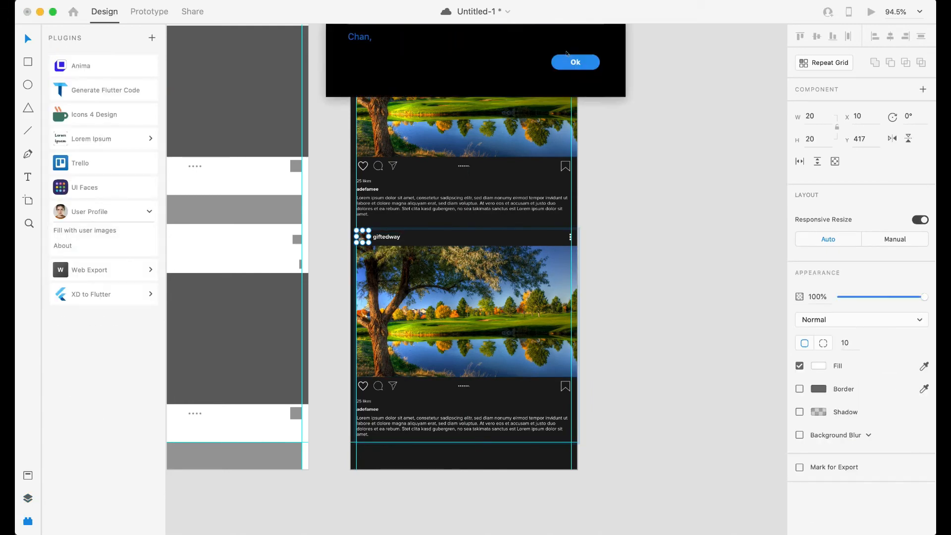
{"action": "key", "text": "Return"}
{"action": "left_click", "coordinate": [84, 230]}
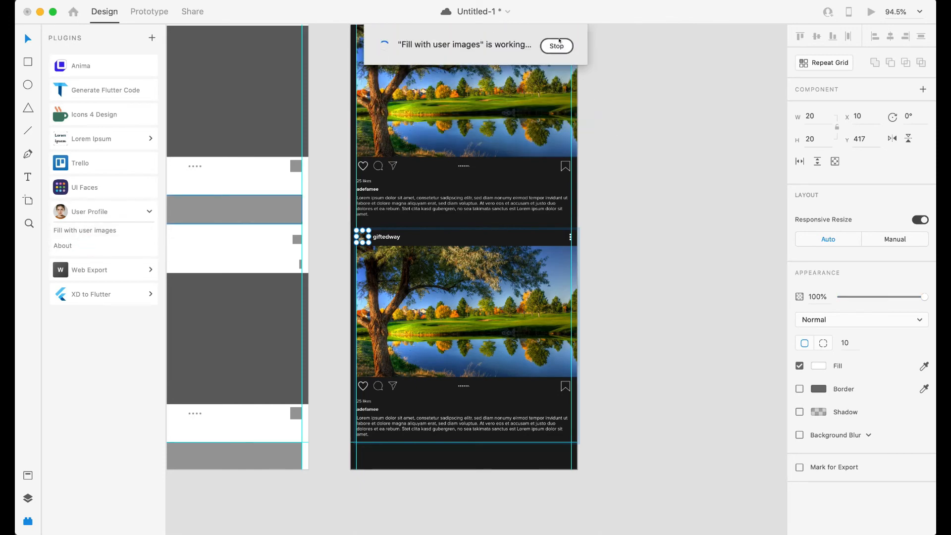
{"action": "key", "text": "Return"}
Fill the lower post's avatar circle with one face photo selected from the UI Faces plugin.
{"action": "scroll", "coordinate": [363, 254], "scroll_direction": "up", "scroll_amount": 5}
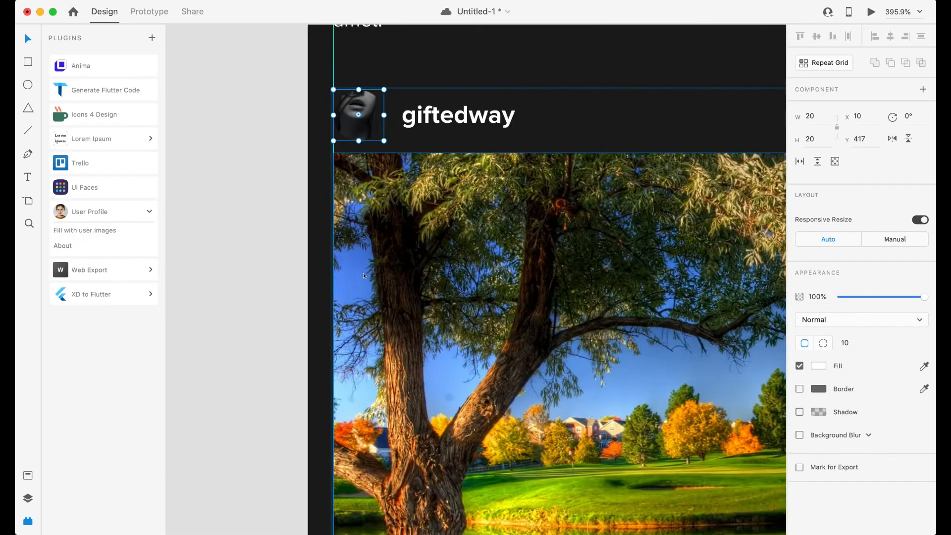
{"action": "left_click", "coordinate": [79, 187]}
{"action": "left_click", "coordinate": [104, 444]}
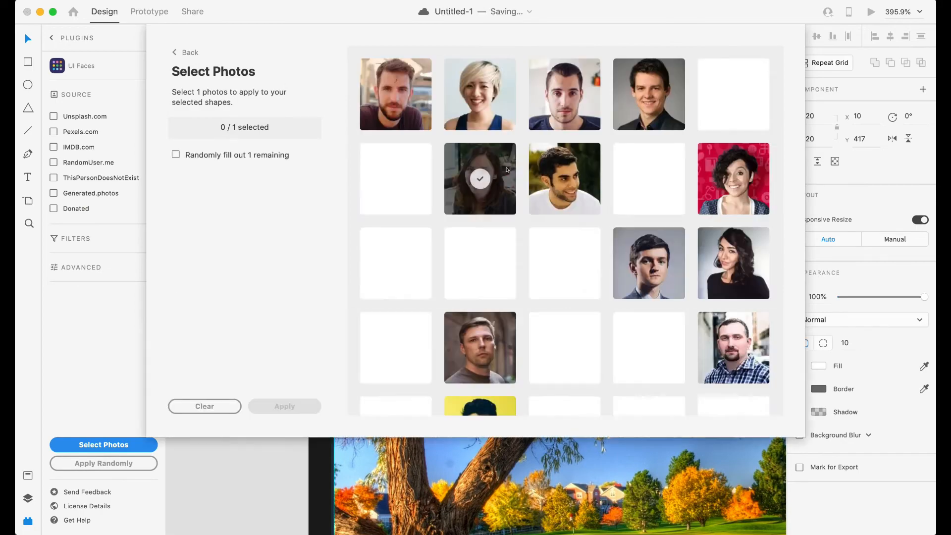
{"action": "scroll", "coordinate": [620, 251], "scroll_direction": "down", "scroll_amount": 2}
{"action": "left_click", "coordinate": [396, 345]}
{"action": "left_click", "coordinate": [284, 406]}
Change the username above the lower post's caption to giftedway.
{"action": "scroll", "coordinate": [413, 315], "scroll_direction": "down", "scroll_amount": 5}
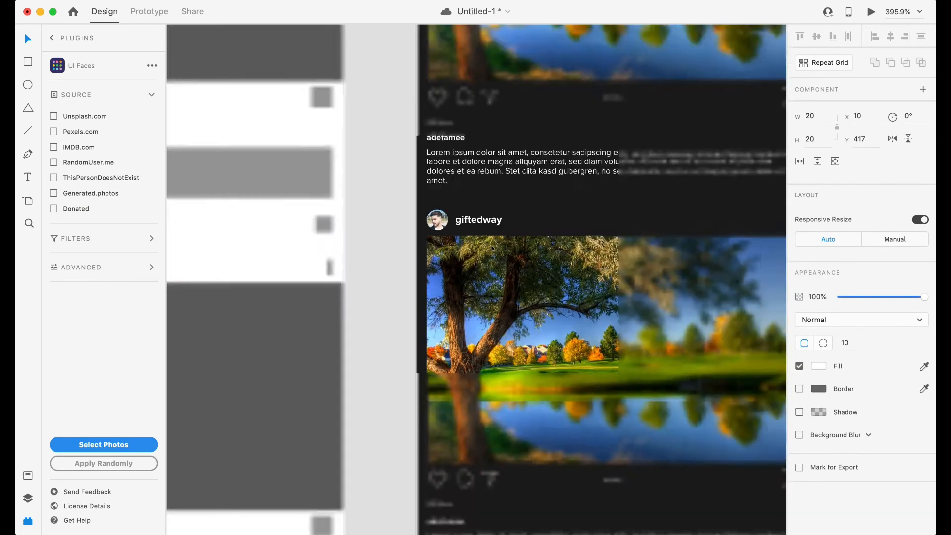
{"action": "double_click", "coordinate": [411, 314]}
{"action": "type", "text": "giftedway"}
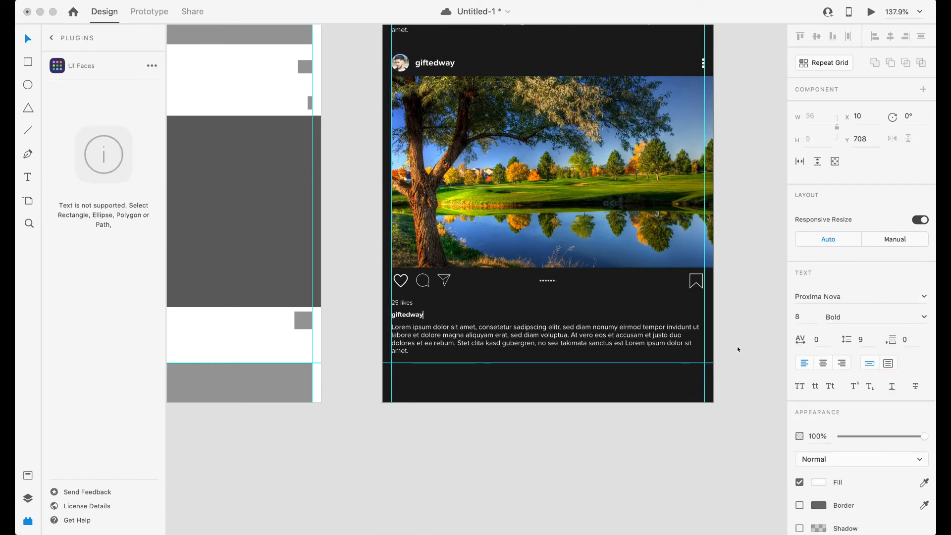
{"action": "left_click", "coordinate": [739, 348]}
Delete the last two lines of the lower post's Lorem ipsum caption.
{"action": "double_click", "coordinate": [409, 341]}
{"action": "left_click_drag", "start_coordinate": [410, 350], "coordinate": [694, 335]}
{"action": "key", "text": "BackSpace"}
{"action": "key", "text": "Escape"}
Ungroup the lower post's scroll group and the mask of its tree landscape photo.
{"action": "scroll", "coordinate": [504, 331], "scroll_direction": "down", "scroll_amount": 5}
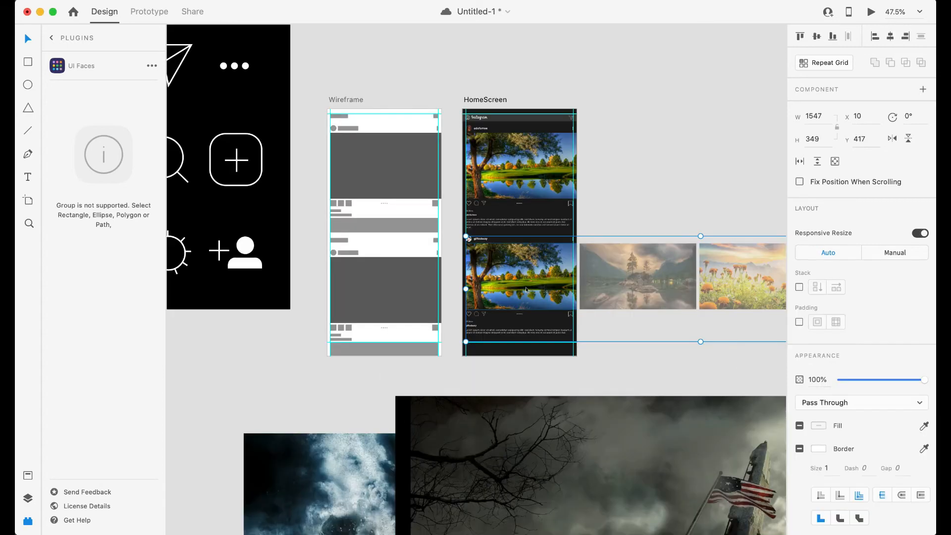
{"action": "double_click", "coordinate": [525, 289]}
{"action": "left_click", "coordinate": [126, 252]}
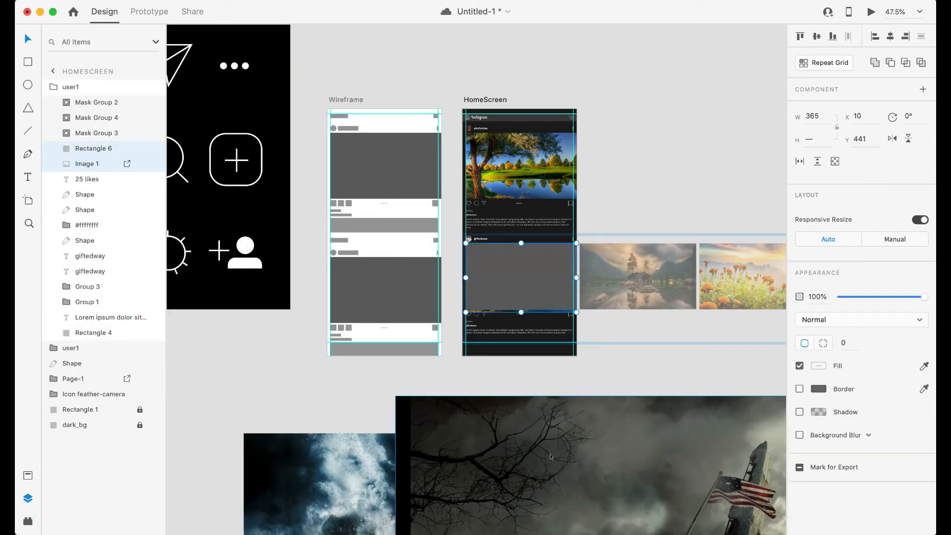
Replace the tree landscape photo in the lower post with the stormy flag photo and mask it with the grey rectangle.
{"action": "key", "text": "super+v"}
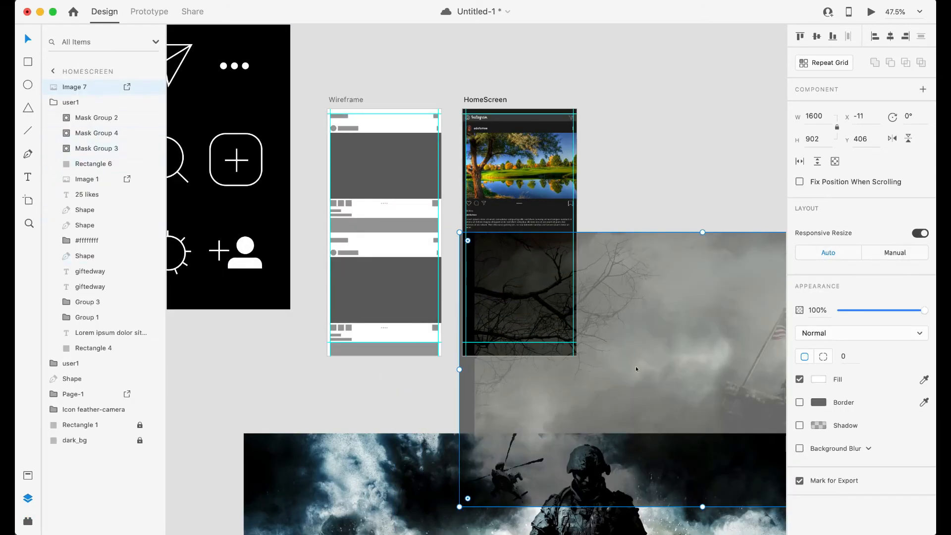
{"action": "left_click", "coordinate": [153, 87]}
{"action": "left_click_drag", "start_coordinate": [86, 179], "coordinate": [93, 166]}
{"action": "left_click", "coordinate": [92, 149], "text": "shift"}
{"action": "right_click", "coordinate": [88, 147]}
{"action": "left_click", "coordinate": [134, 258]}
Align the stormy flag photo to its mask and scale it down to the mask's width.
{"action": "left_click", "coordinate": [66, 149]}
{"action": "left_click", "coordinate": [100, 178]}
{"action": "left_click_drag", "start_coordinate": [614, 317], "coordinate": [548, 305]}
{"action": "scroll", "coordinate": [549, 305], "scroll_direction": "right", "scroll_amount": 5}
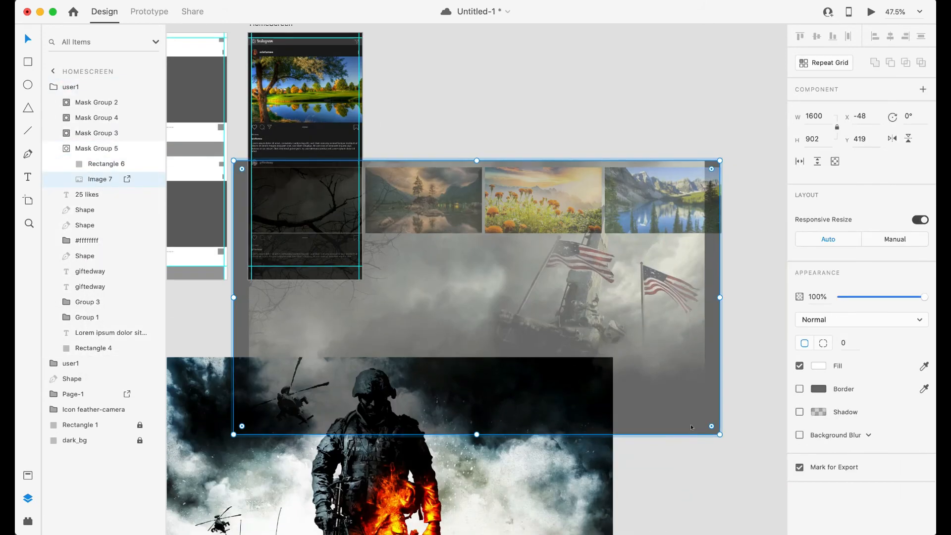
{"action": "left_click_drag", "start_coordinate": [711, 426], "coordinate": [361, 232]}
{"action": "key", "text": "Escape"}
{"action": "key", "text": "Escape"}
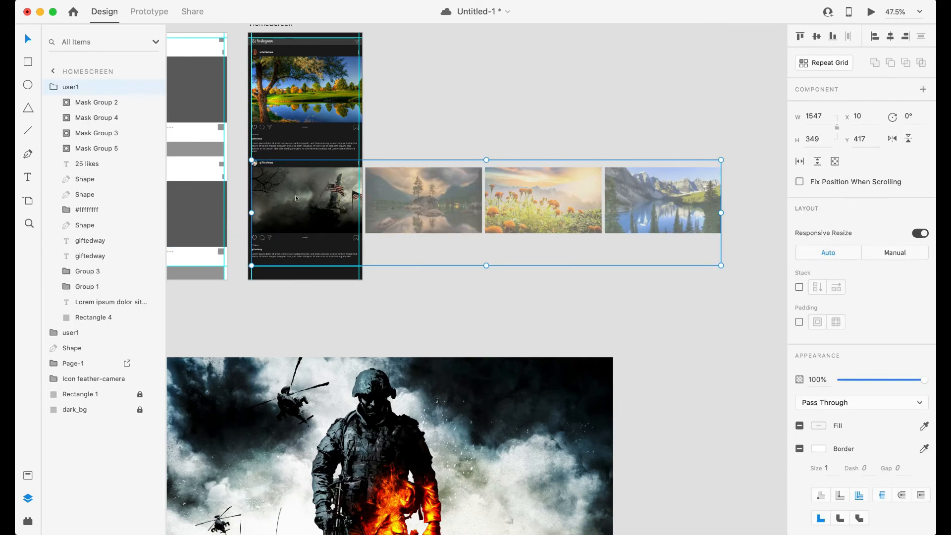
Scale the burning soldier photo down to 854 by 480 and move it to X 266, Y 636 on HomeScreen.
{"action": "left_click_drag", "start_coordinate": [319, 403], "coordinate": [466, 225]}
{"action": "left_click_drag", "start_coordinate": [175, 178], "coordinate": [500, 361]}
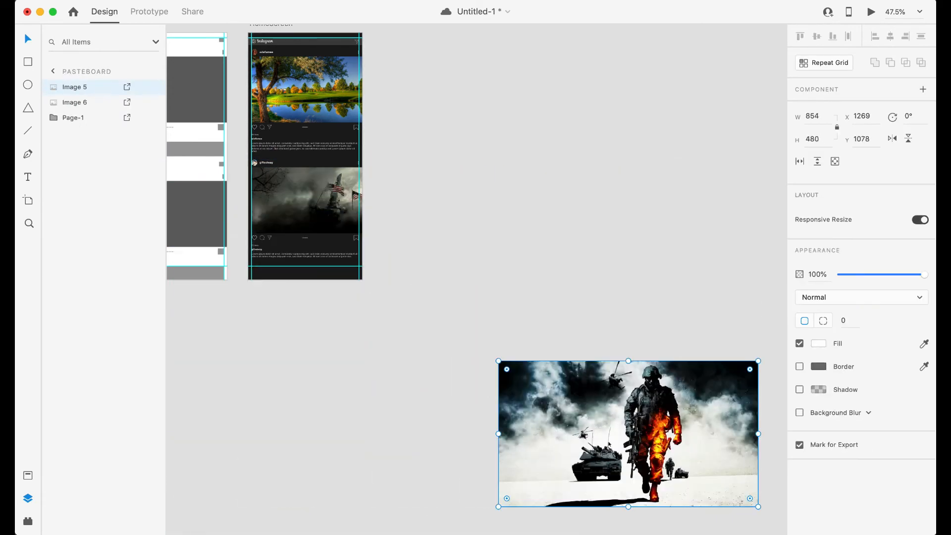
{"action": "left_click_drag", "start_coordinate": [597, 409], "coordinate": [427, 274]}
Ungroup the lower carousel's misty lake mask and delete its photo, keeping the grey rectangle.
{"action": "double_click", "coordinate": [407, 209]}
{"action": "right_click", "coordinate": [407, 207]}
{"action": "left_click", "coordinate": [453, 332]}
{"action": "left_click", "coordinate": [90, 133]}
{"action": "key", "text": "Delete"}
Move the burning soldier photo's layer into the lower user1 group and mask it with the second grey rectangle.
{"action": "left_click_drag", "start_coordinate": [84, 88], "coordinate": [84, 126]}
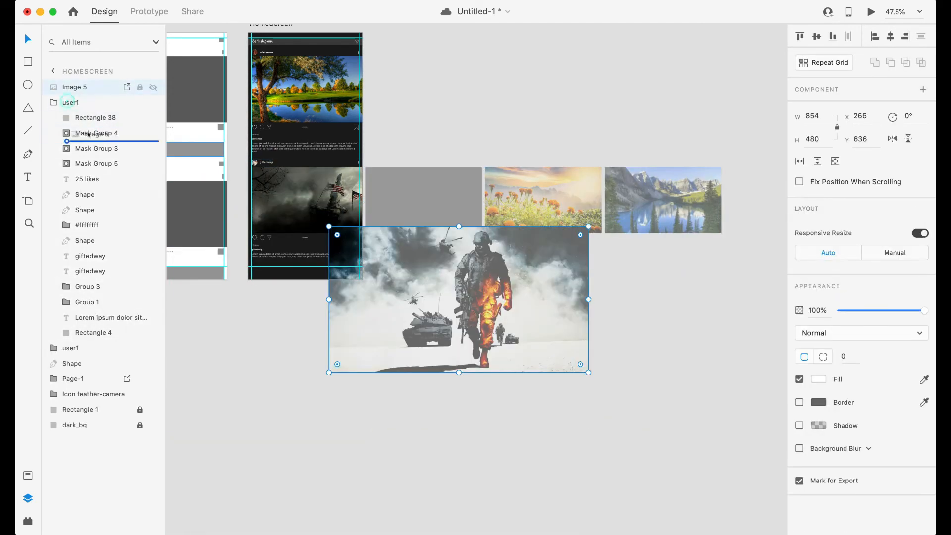
{"action": "left_click", "coordinate": [87, 102], "text": "shift"}
{"action": "right_click", "coordinate": [86, 101]}
{"action": "left_click", "coordinate": [124, 221]}
Align the burning soldier photo to its mask, scale it down to the mask's width and adjust its vertical position.
{"action": "double_click", "coordinate": [423, 199]}
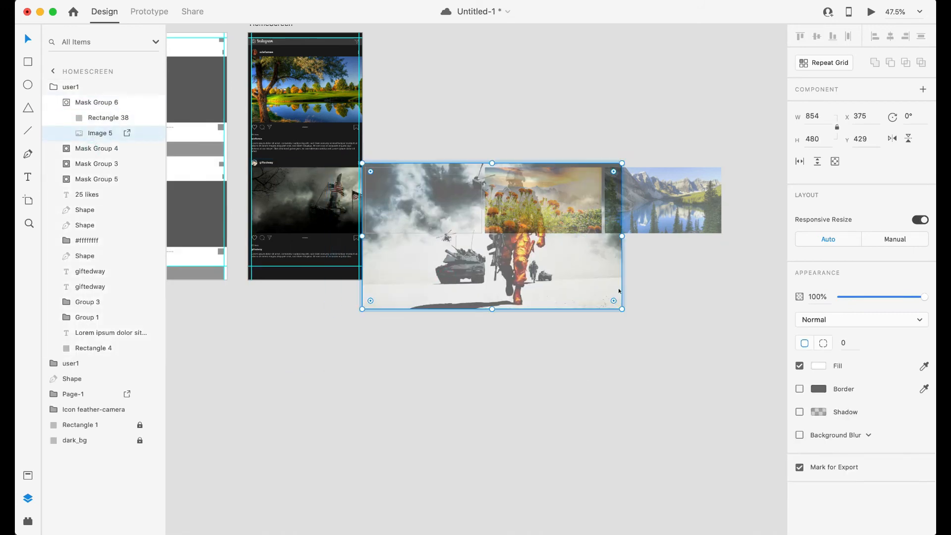
{"action": "left_click_drag", "start_coordinate": [620, 308], "coordinate": [482, 231]}
{"action": "left_click_drag", "start_coordinate": [439, 195], "coordinate": [439, 198]}
Ungroup the lower carousel's marigold mask and delete its photo, keeping the grey rectangle.
{"action": "left_click", "coordinate": [502, 204]}
{"action": "right_click", "coordinate": [501, 204]}
{"action": "left_click", "coordinate": [542, 328]}
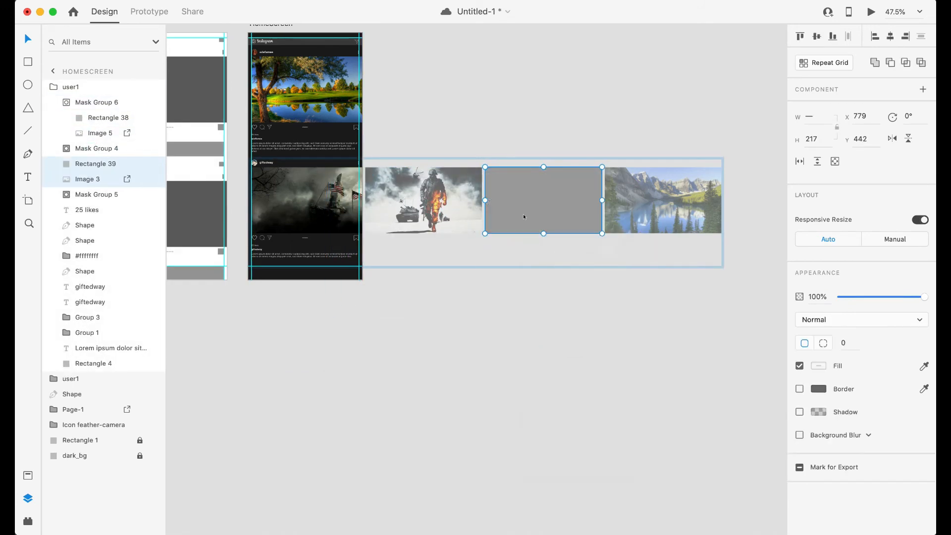
{"action": "left_click", "coordinate": [90, 182]}
{"action": "key", "text": "Delete"}
Scale down the running soldiers photo, move it below the lower carousel and place its layer inside the user1 group.
{"action": "scroll", "coordinate": [321, 379], "scroll_direction": "down", "scroll_amount": 9}
{"action": "left_click_drag", "start_coordinate": [381, 167], "coordinate": [465, 80]}
{"action": "scroll", "coordinate": [465, 81], "scroll_direction": "up", "scroll_amount": 9}
{"action": "left_click_drag", "start_coordinate": [426, 480], "coordinate": [488, 283]}
{"action": "left_click_drag", "start_coordinate": [67, 87], "coordinate": [65, 170]}
{"action": "left_click", "coordinate": [60, 102]}
{"action": "left_click", "coordinate": [94, 163]}
Delete the masked mountain lake photo from the lower post's carousel.
{"action": "left_click", "coordinate": [94, 102]}
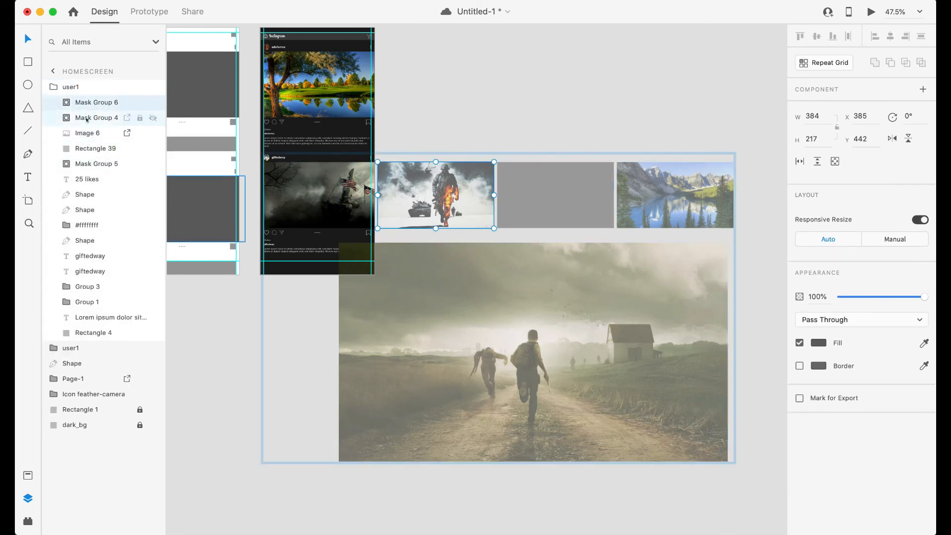
{"action": "left_click", "coordinate": [94, 117]}
{"action": "key", "text": "Delete"}
Move the running soldiers photo over the remaining grey rectangle at X 321, Y 437 and mask it with that shape.
{"action": "left_click_drag", "start_coordinate": [537, 315], "coordinate": [559, 236]}
{"action": "right_click", "coordinate": [94, 123]}
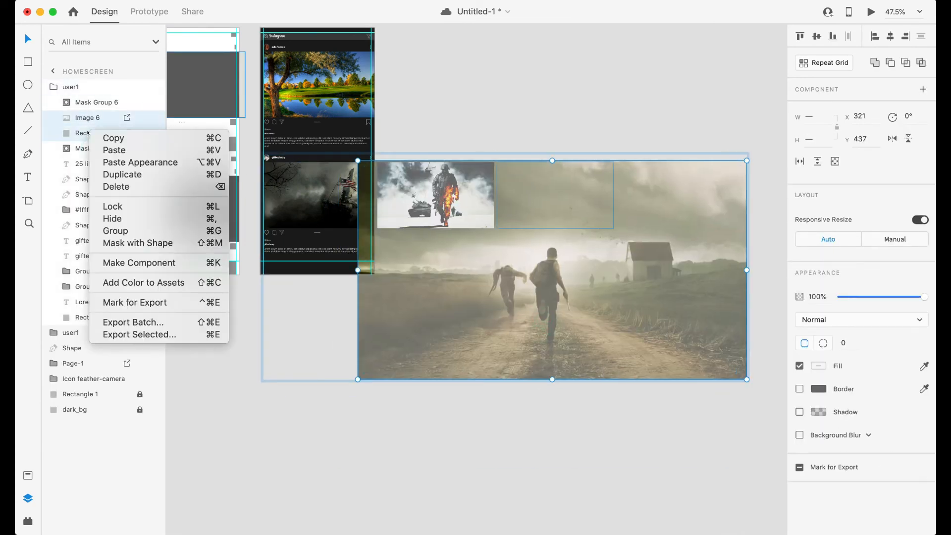
{"action": "left_click", "coordinate": [119, 242]}
Scale the running soldiers photo down to its mask's width and position it inside the mask.
{"action": "left_click", "coordinate": [67, 103]}
{"action": "left_click", "coordinate": [100, 133]}
{"action": "left_click_drag", "start_coordinate": [357, 380], "coordinate": [543, 274]}
{"action": "left_click_drag", "start_coordinate": [600, 230], "coordinate": [552, 221]}
{"action": "left_click_drag", "start_coordinate": [700, 267], "coordinate": [623, 228]}
{"action": "left_click_drag", "start_coordinate": [573, 197], "coordinate": [568, 206]}
Combine the lower post's three masked photos into a horizontal scroll group.
{"action": "left_click_drag", "start_coordinate": [616, 262], "coordinate": [260, 154]}
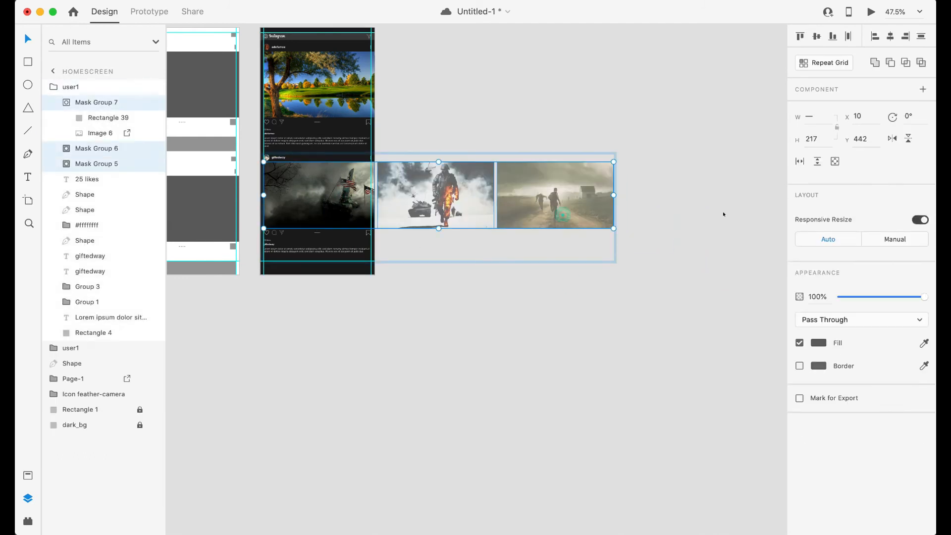
{"action": "left_click", "coordinate": [800, 161]}
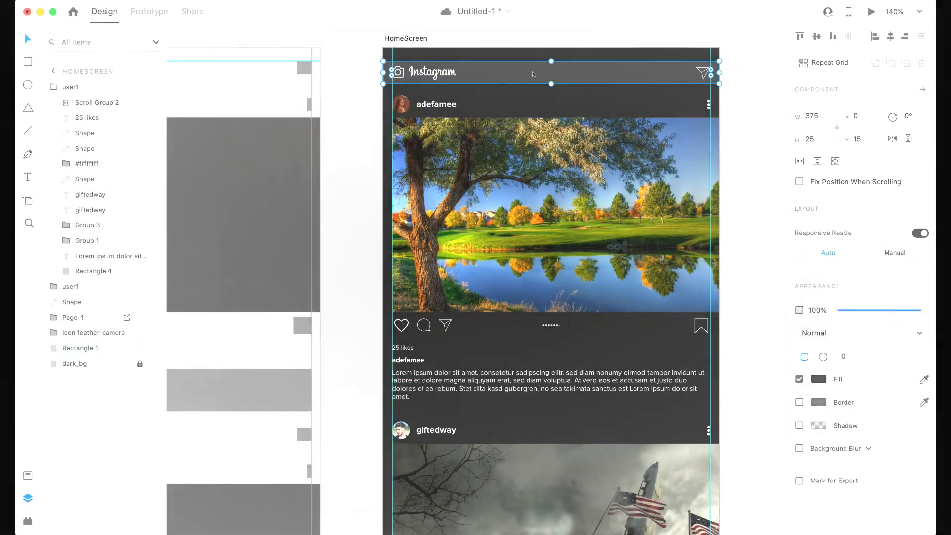
Duplicate the header bar rectangle as a bottom navigation bar on HomeScreen, 375 by 45 at X 0, Y 767.
{"action": "scroll", "coordinate": [551, 278], "scroll_direction": "down", "scroll_amount": 10}
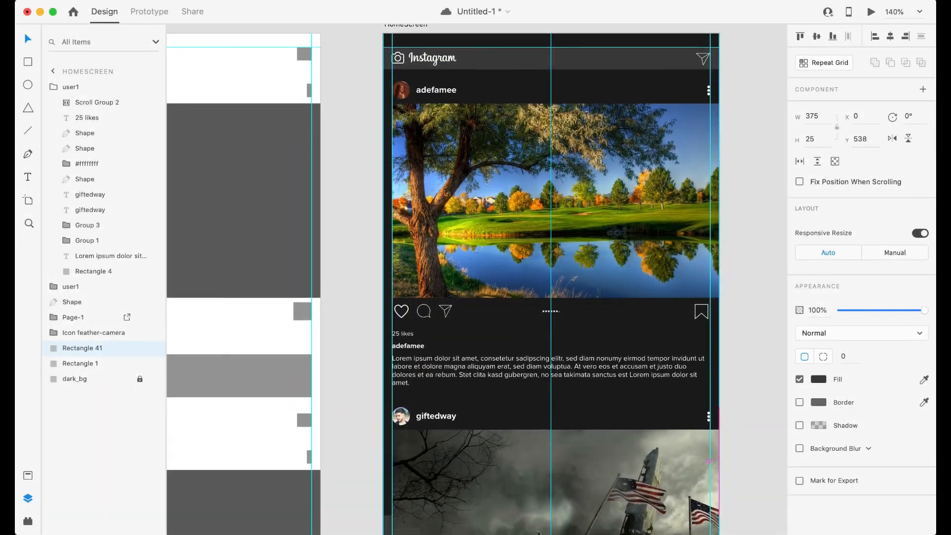
{"action": "key", "text": "r"}
{"action": "mouse_move", "coordinate": [384, 362]}
{"action": "left_mouse_down"}
{"action": "mouse_move", "coordinate": [560, 383]}
{"action": "mouse_move", "coordinate": [561, 408]}
{"action": "left_mouse_up"}
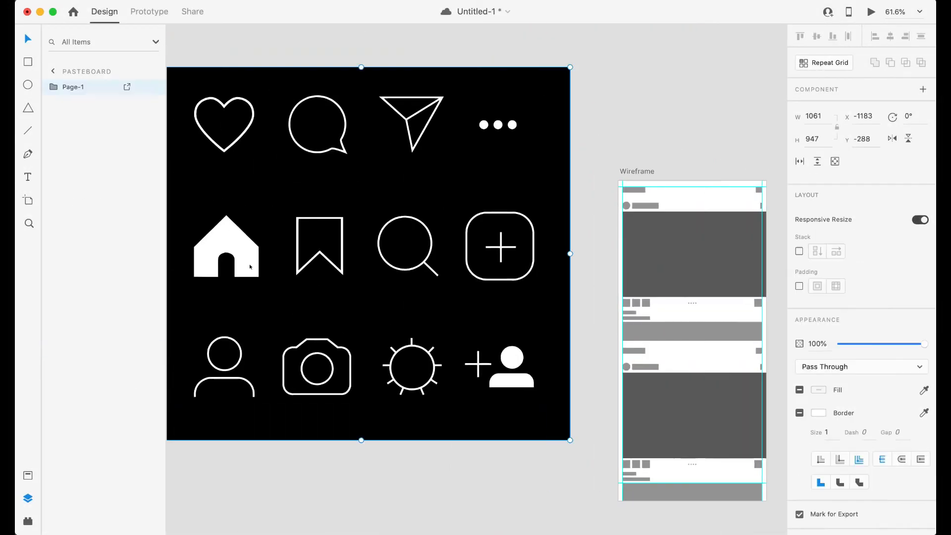
Copy the house icon from the icon sheet into the bottom bar, scaled to about 31 by 29 at X 10, Y 773.15.
{"action": "left_click", "coordinate": [249, 264], "text": "super"}
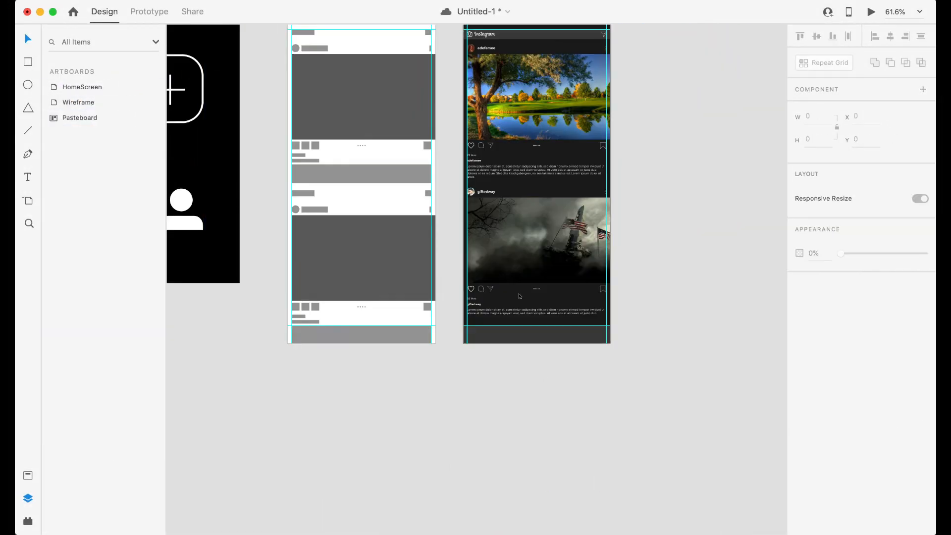
{"action": "key", "text": "super+v"}
{"action": "key", "text": "super+plus"}
{"action": "key", "text": "super+plus"}
{"action": "left_click_drag", "start_coordinate": [539, 338], "coordinate": [525, 329]}
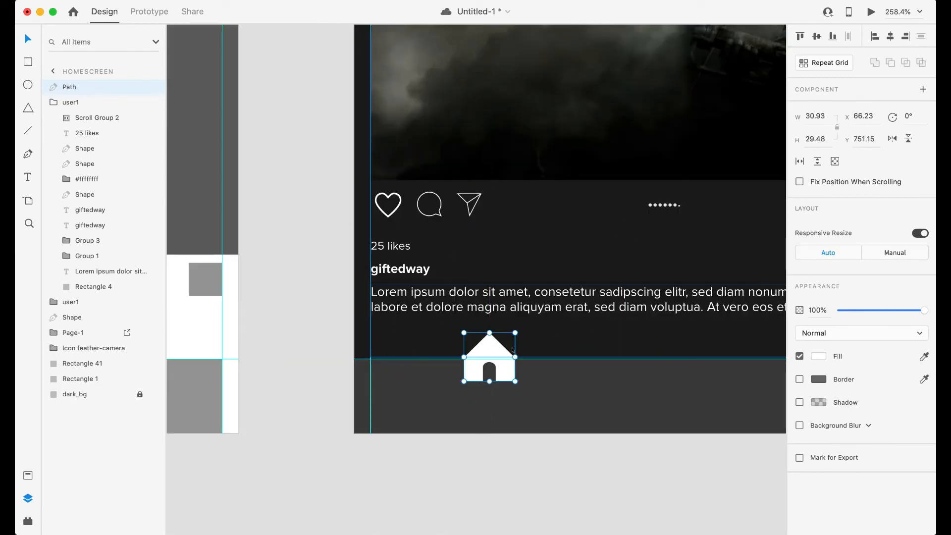
{"action": "left_click_drag", "start_coordinate": [509, 369], "coordinate": [417, 404]}
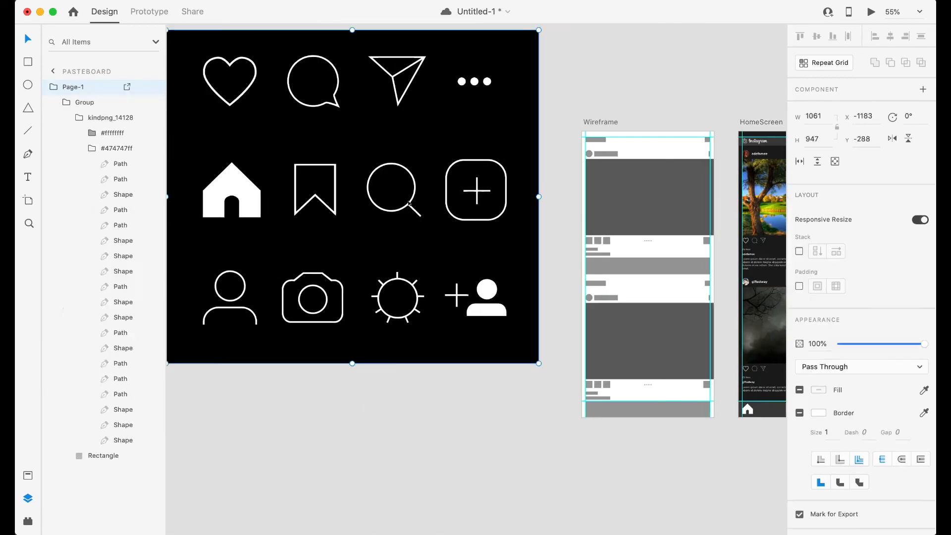
Copy the magnifier icon from the icon sheet and paste it onto HomeScreen just above the bottom bar.
{"action": "left_click", "coordinate": [402, 212]}
{"action": "left_click", "coordinate": [379, 208]}
{"action": "double_click", "coordinate": [379, 208]}
{"action": "key", "text": "super+c"}
{"action": "scroll", "coordinate": [475, 248], "scroll_direction": "right", "scroll_amount": 10}
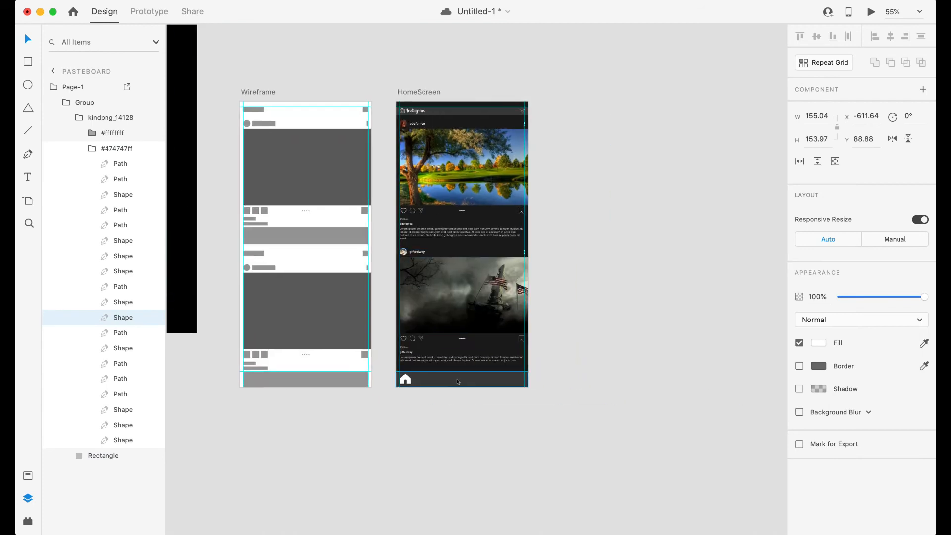
{"action": "key", "text": "super+v"}
{"action": "left_click_drag", "start_coordinate": [484, 267], "coordinate": [474, 383]}
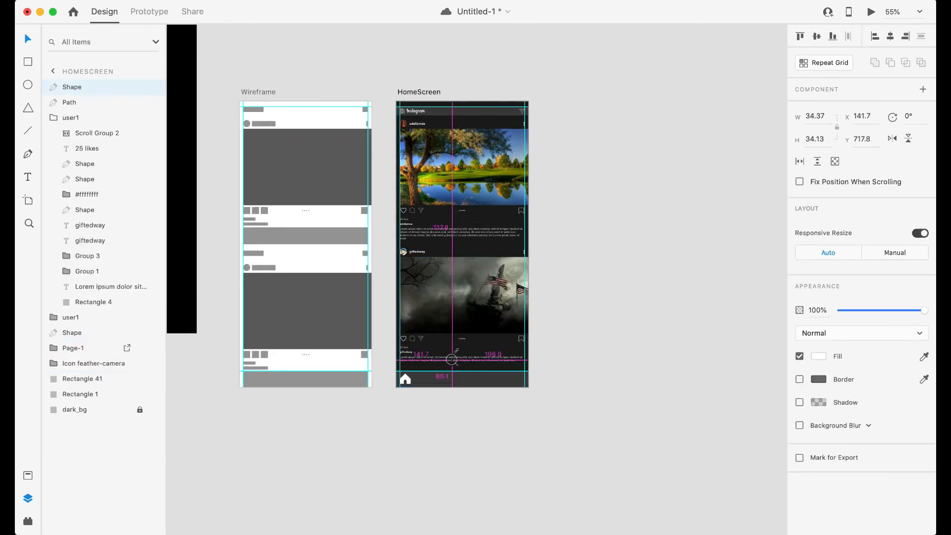
Move the magnifier icon beside the house icon and resize it to 30 by 29.
{"action": "scroll", "coordinate": [456, 352], "scroll_direction": "up", "scroll_amount": 8}
{"action": "left_click_drag", "start_coordinate": [425, 357], "coordinate": [328, 425]}
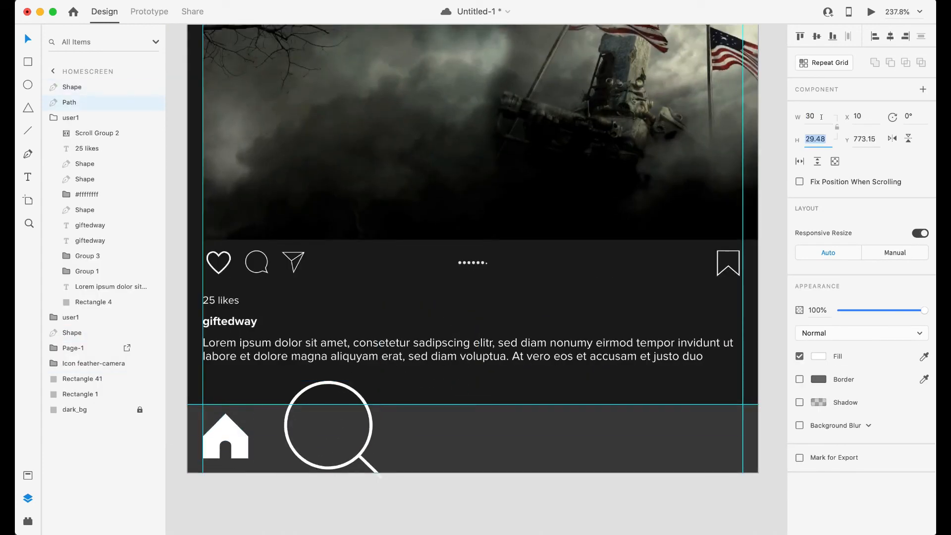
{"action": "key", "text": "super+z"}
{"action": "key", "text": "super+z"}
{"action": "key", "text": "super+z"}
Lock the bottom bar rectangle and move the magnifier icon into the bar at X 69.52, Y 774.73.
{"action": "left_click", "coordinate": [318, 417]}
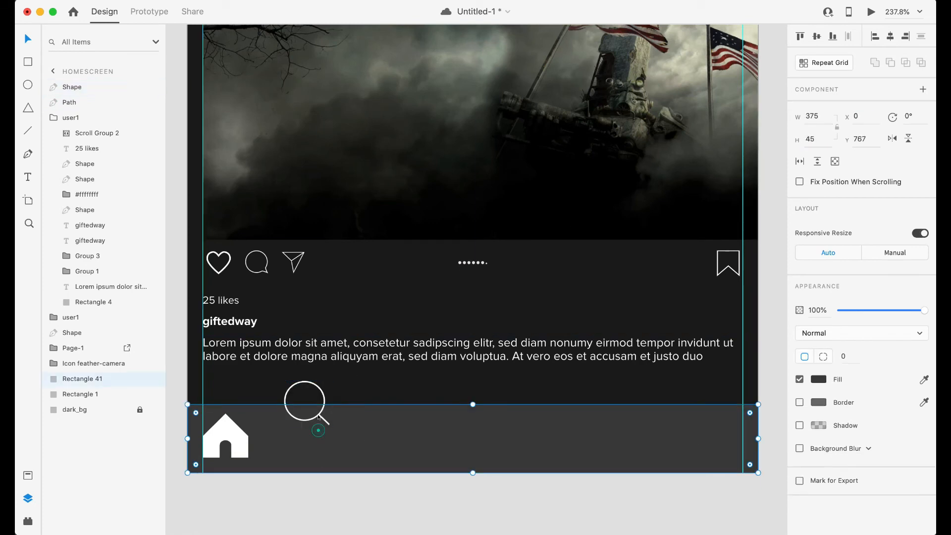
{"action": "right_click", "coordinate": [366, 418]}
{"action": "left_click", "coordinate": [396, 381]}
{"action": "left_click_drag", "start_coordinate": [320, 418], "coordinate": [327, 453]}
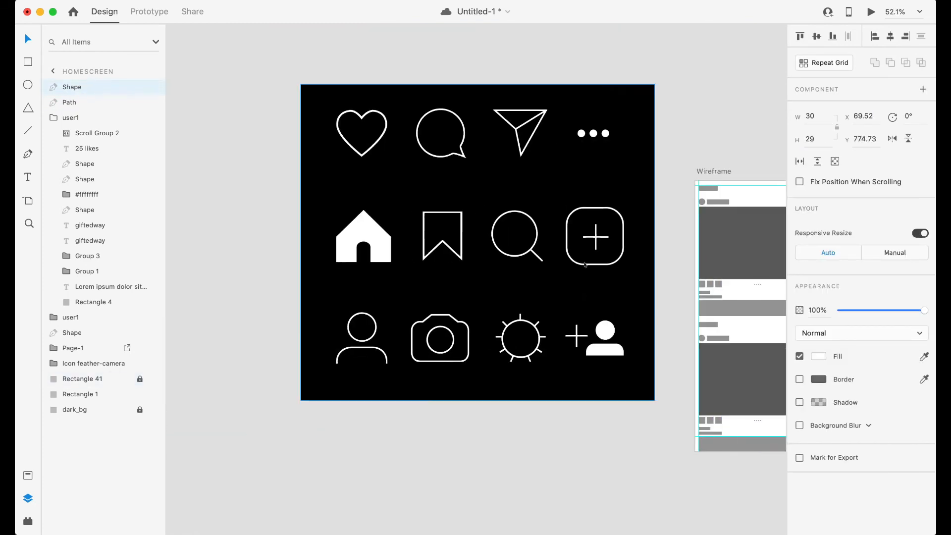
Group the rounded-square plus icon's parts on the icon sheet, copy it and paste it onto HomeScreen over the bottom bar.
{"action": "double_click", "coordinate": [584, 265]}
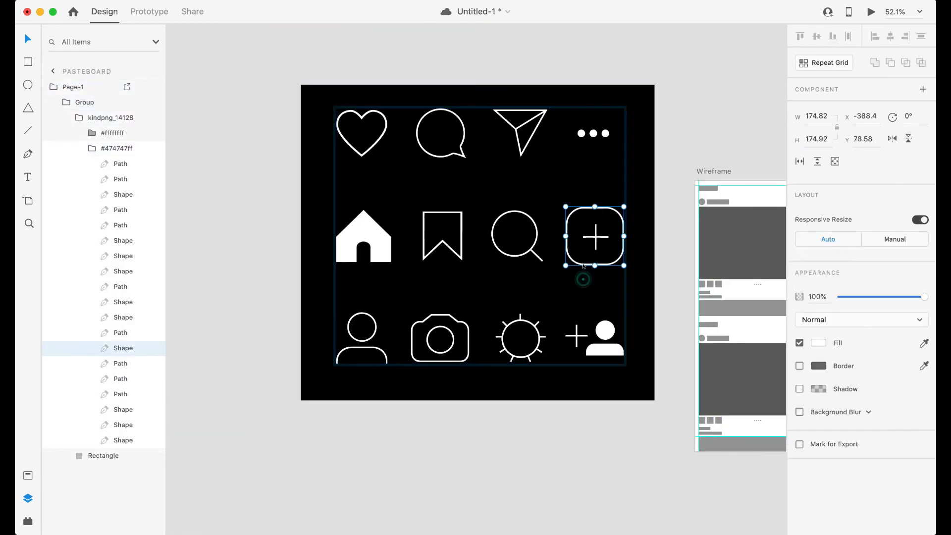
{"action": "scroll", "coordinate": [585, 258], "scroll_direction": "up", "scroll_amount": 2}
{"action": "scroll", "coordinate": [584, 255], "scroll_direction": "right", "scroll_amount": 10}
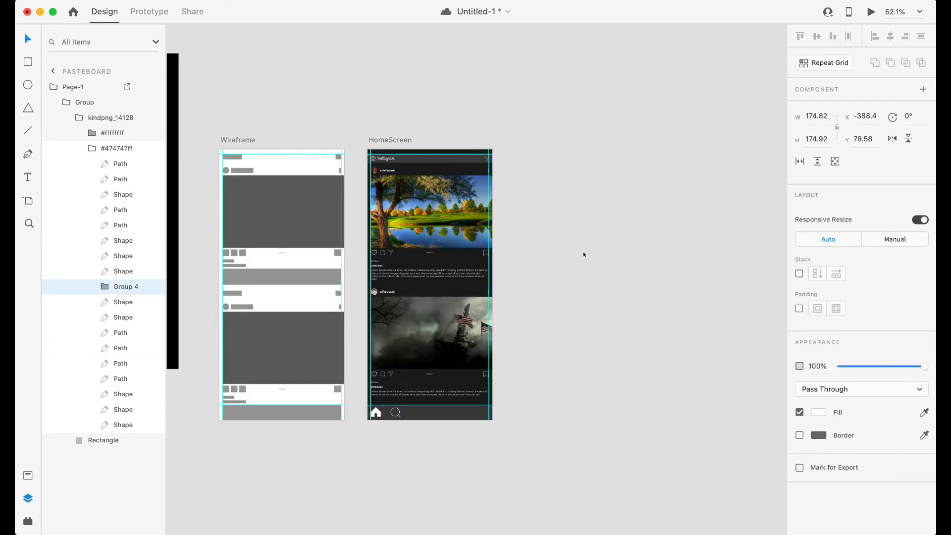
{"action": "key", "text": "super+v"}
{"action": "left_click_drag", "start_coordinate": [450, 269], "coordinate": [448, 392]}
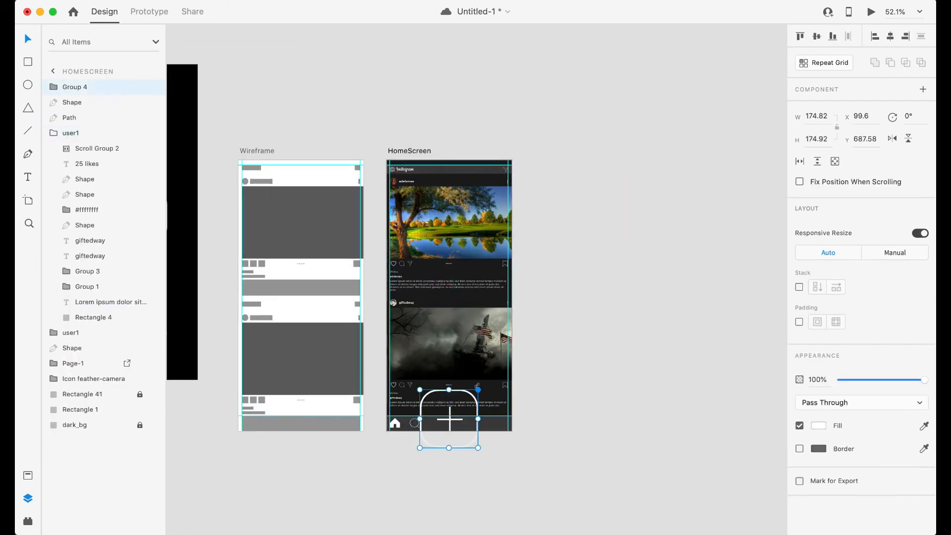
Resize the plus icon to 30 by 30 and place it mid-bar at X 172.91, Y 774.93.
{"action": "type", "text": "30"}
{"action": "key", "text": "Tab"}
{"action": "scroll", "coordinate": [446, 432], "scroll_direction": "up", "scroll_amount": 10}
{"action": "left_click_drag", "start_coordinate": [437, 331], "coordinate": [461, 384]}
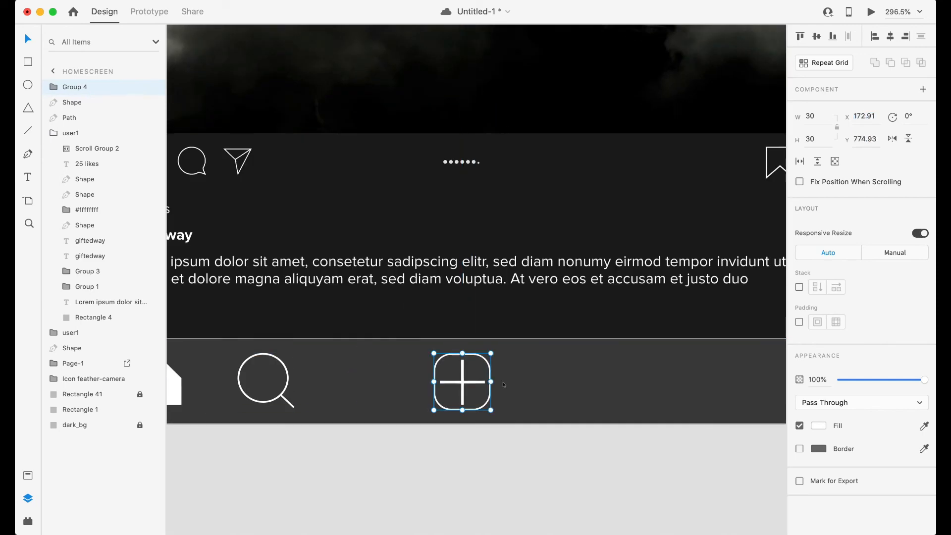
Duplicate the second post's heart icon into the bottom bar at X 266, Y 774 and size it 30 by 30.
{"action": "scroll", "coordinate": [211, 188], "scroll_direction": "left", "scroll_amount": 4}
{"action": "scroll", "coordinate": [211, 188], "scroll_direction": "up", "scroll_amount": 1}
{"action": "left_click", "coordinate": [250, 187]}
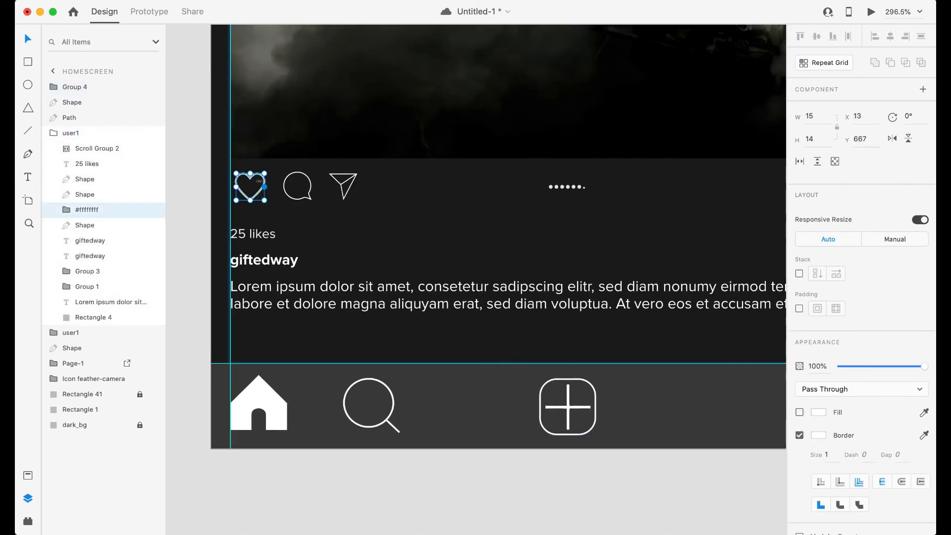
{"action": "left_click_drag", "start_coordinate": [253, 197], "coordinate": [737, 387]}
{"action": "left_click", "coordinate": [811, 117]}
{"action": "type", "text": "30"}
{"action": "key", "text": "Tab"}
{"action": "type", "text": "30"}
{"action": "key", "text": "Tab"}
Place a 30 by 30 avatar shape with corner radius 15 at the bar's end, at X 335, Y 774.
{"action": "scroll", "coordinate": [736, 387], "scroll_direction": "right", "scroll_amount": 6}
{"action": "scroll", "coordinate": [446, 297], "scroll_direction": "down", "scroll_amount": 10}
{"action": "scroll", "coordinate": [446, 297], "scroll_direction": "left", "scroll_amount": 6}
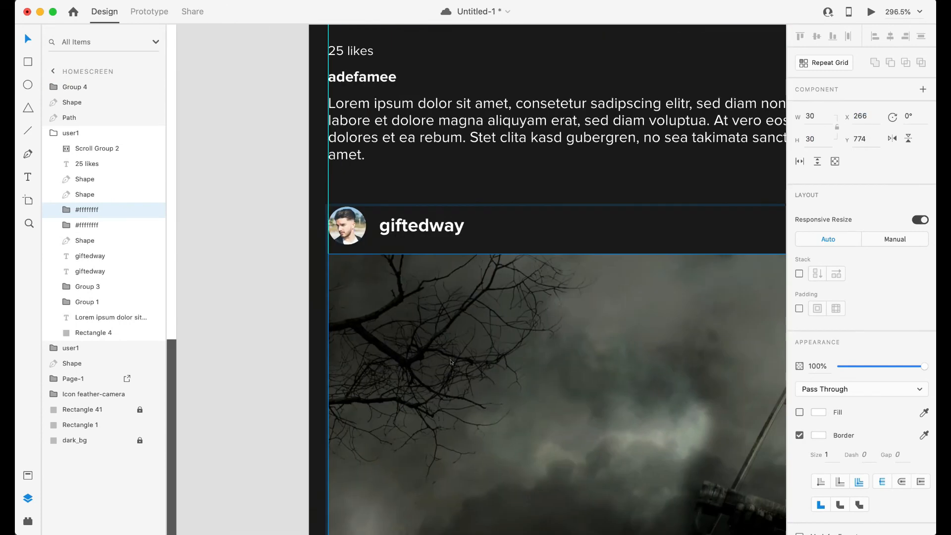
{"action": "left_click", "coordinate": [280, 123]}
{"action": "left_click_drag", "start_coordinate": [279, 122], "coordinate": [529, 385]}
{"action": "key", "text": "Return"}
Fill the bar's avatar shape with a user image from the User Profile plugin.
{"action": "left_click", "coordinate": [27, 521]}
{"action": "left_click", "coordinate": [51, 38]}
{"action": "left_click", "coordinate": [84, 230]}
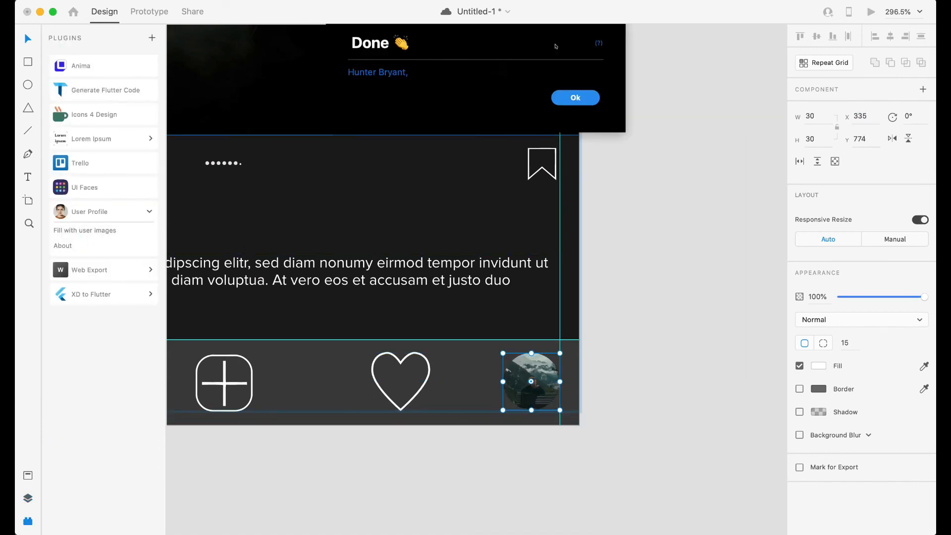
{"action": "scroll", "coordinate": [337, 391], "scroll_direction": "left", "scroll_amount": 5}
{"action": "scroll", "coordinate": [336, 392], "scroll_direction": "left", "scroll_amount": 5}
{"action": "left_click", "coordinate": [341, 391]}
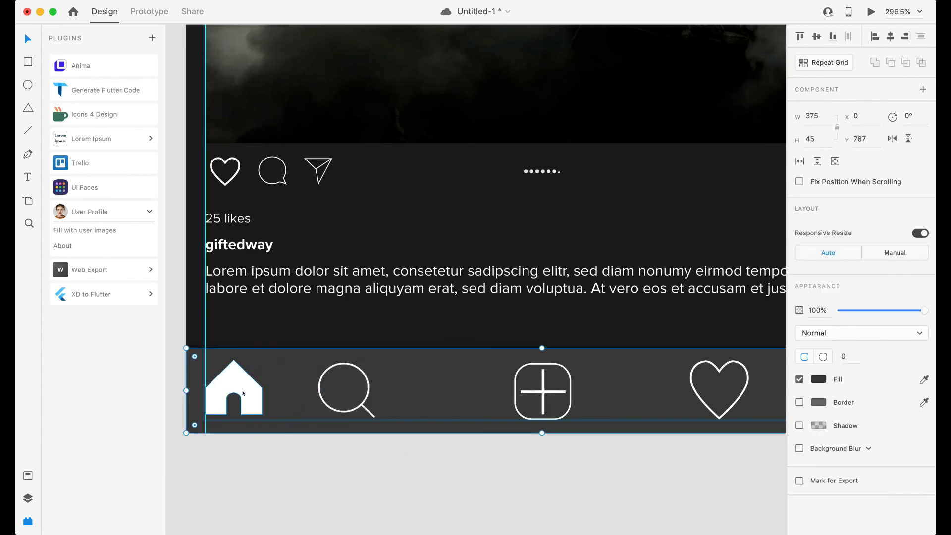
{"action": "scroll", "coordinate": [644, 386], "scroll_direction": "right", "scroll_amount": 5}
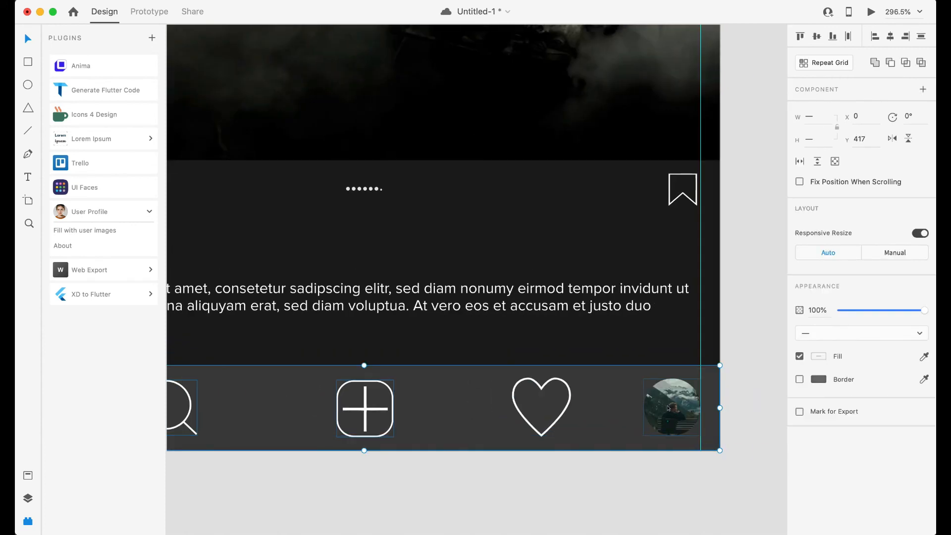
{"action": "left_click", "coordinate": [603, 401]}
{"action": "right_click", "coordinate": [709, 319]}
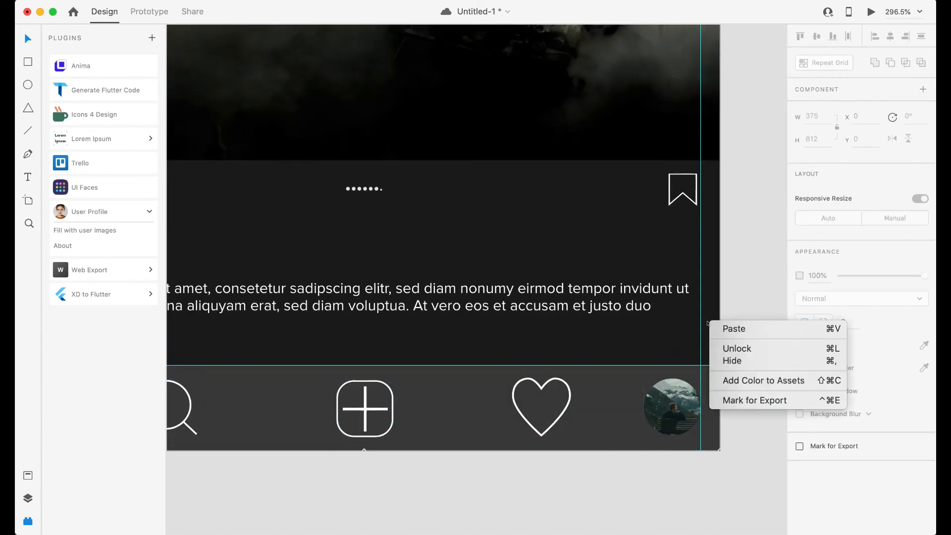
{"action": "left_click", "coordinate": [593, 356]}
{"action": "scroll", "coordinate": [593, 355], "scroll_direction": "left", "scroll_amount": 5}
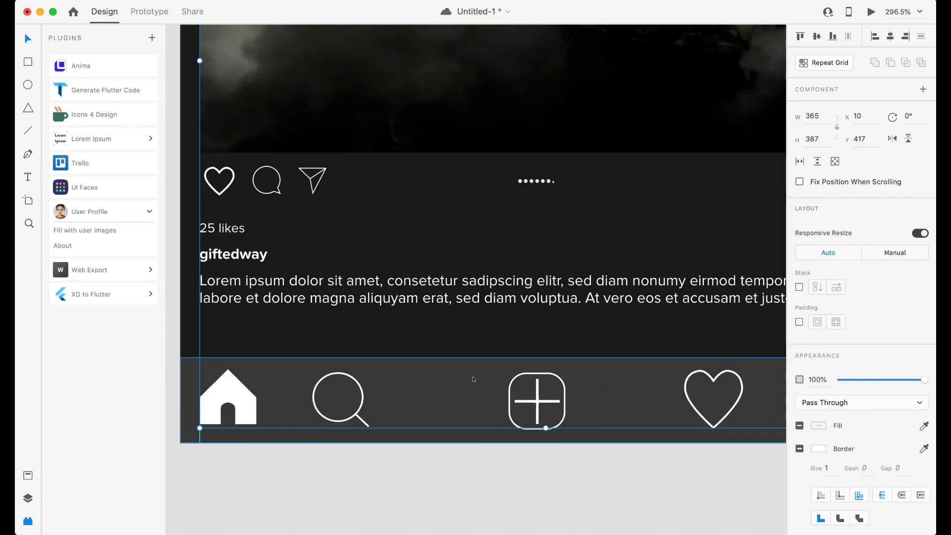
Move the heart and avatar out of the second post's group to HomeScreen's top level, with both user1 groups just above dark_bg.
{"action": "key", "text": "super+y"}
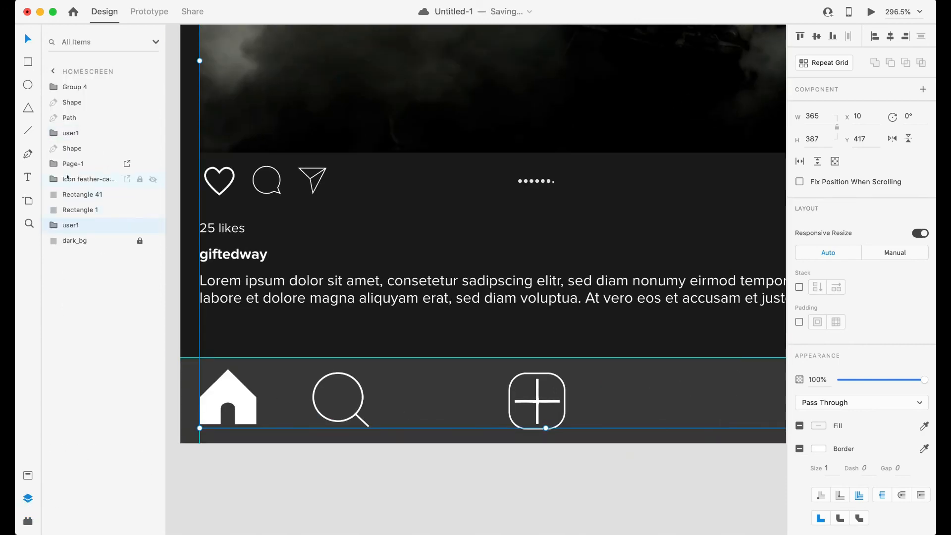
{"action": "scroll", "coordinate": [473, 339], "scroll_direction": "right", "scroll_amount": 3}
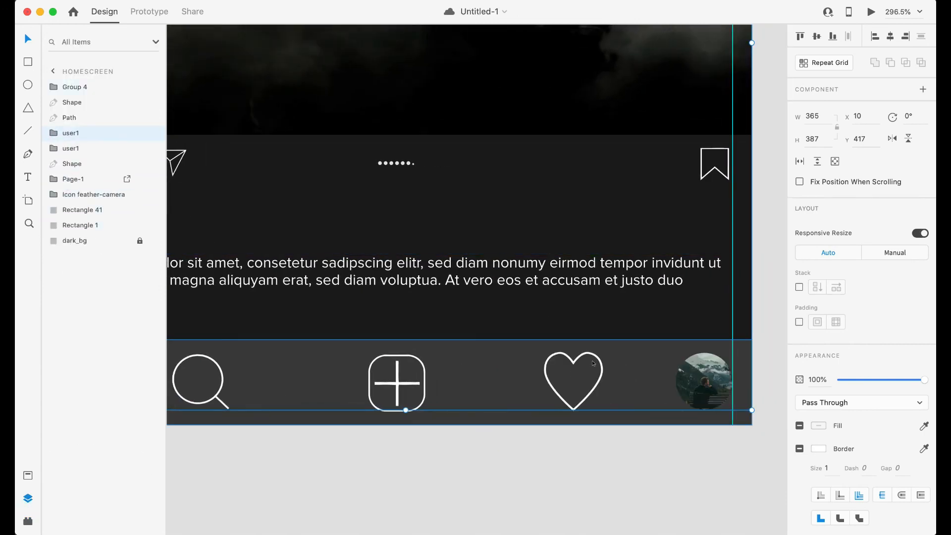
{"action": "left_click", "coordinate": [47, 134]}
{"action": "left_click", "coordinate": [478, 381]}
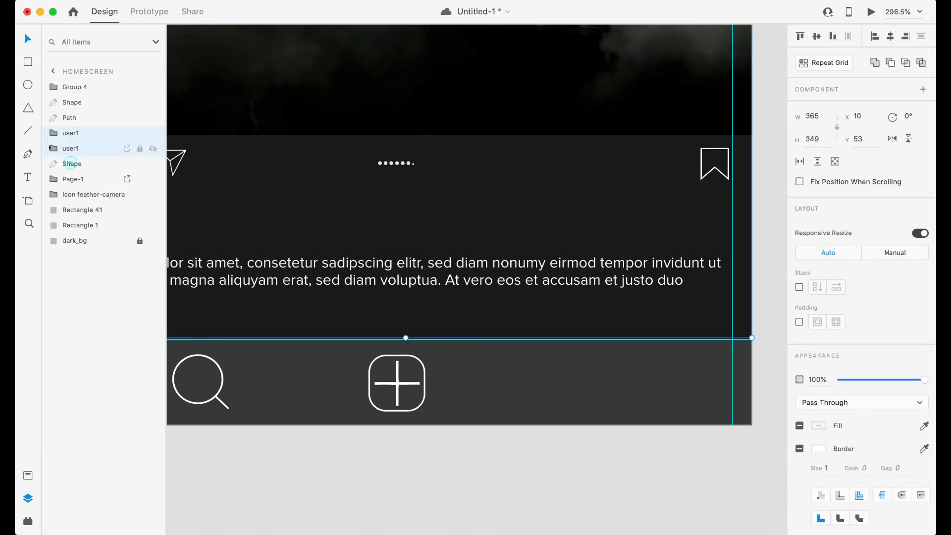
{"action": "key", "text": "ctrl+v"}
Select the bottom bar rectangle with all five icons and align them on their vertical middles.
{"action": "left_click", "coordinate": [396, 383], "text": "shift"}
{"action": "scroll", "coordinate": [430, 392], "scroll_direction": "left", "scroll_amount": 4}
{"action": "left_click", "coordinate": [201, 381], "text": "shift"}
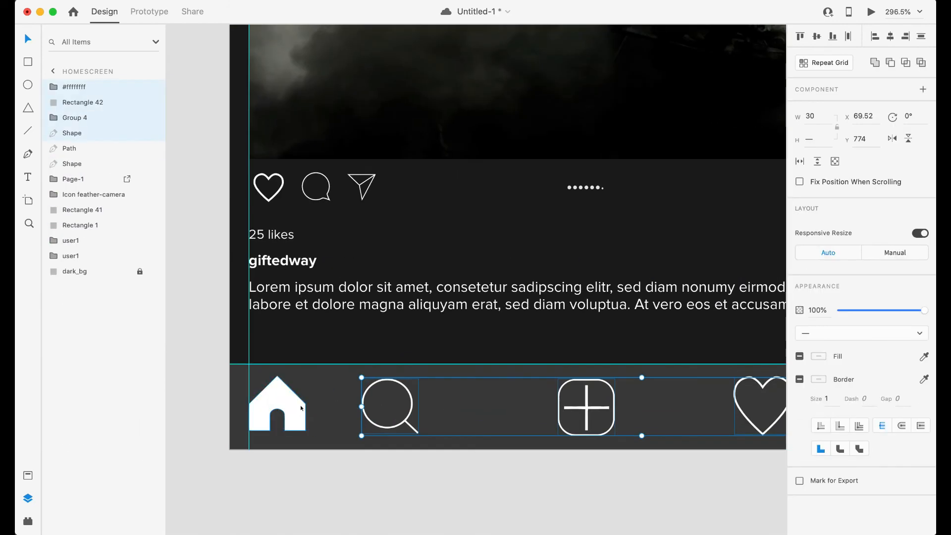
{"action": "left_click", "coordinate": [307, 406], "text": "shift"}
{"action": "scroll", "coordinate": [475, 248], "scroll_direction": "right", "scroll_amount": 3}
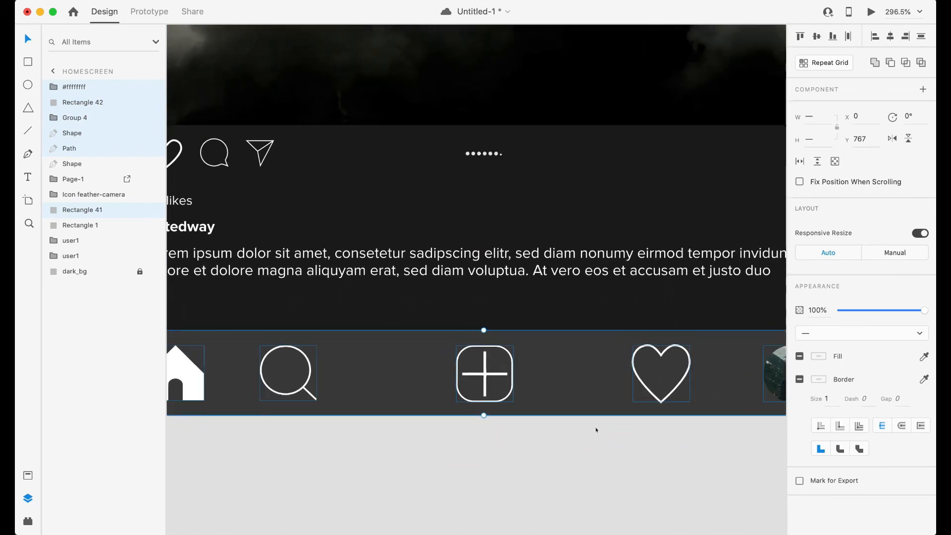
Move the magnifier icon to X 91.52 and the heart icon to about X 254 to even out the spacing.
{"action": "left_click_drag", "start_coordinate": [305, 389], "coordinate": [346, 389]}
{"action": "left_click", "coordinate": [656, 377]}
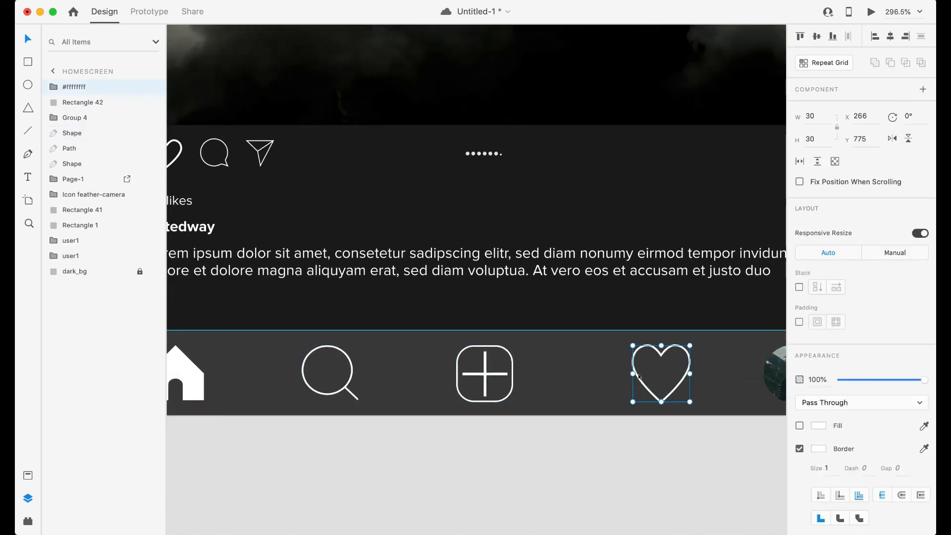
{"action": "left_click_drag", "start_coordinate": [656, 377], "coordinate": [633, 377]}
Set the height of the magnifier and house icons in the bar to 30.
{"action": "left_click", "coordinate": [342, 392]}
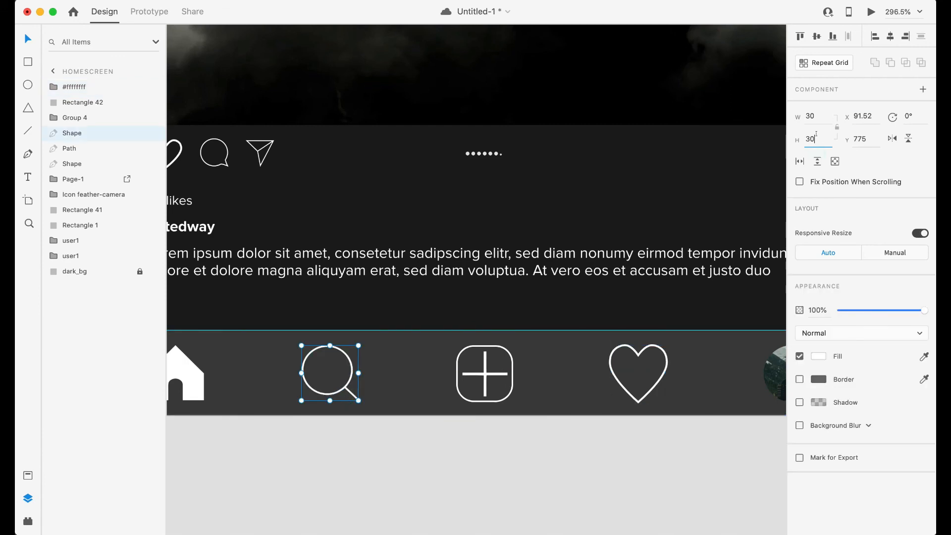
{"action": "left_click", "coordinate": [188, 376]}
{"action": "key", "text": "Tab"}
{"action": "left_click", "coordinate": [508, 372], "text": "shift"}
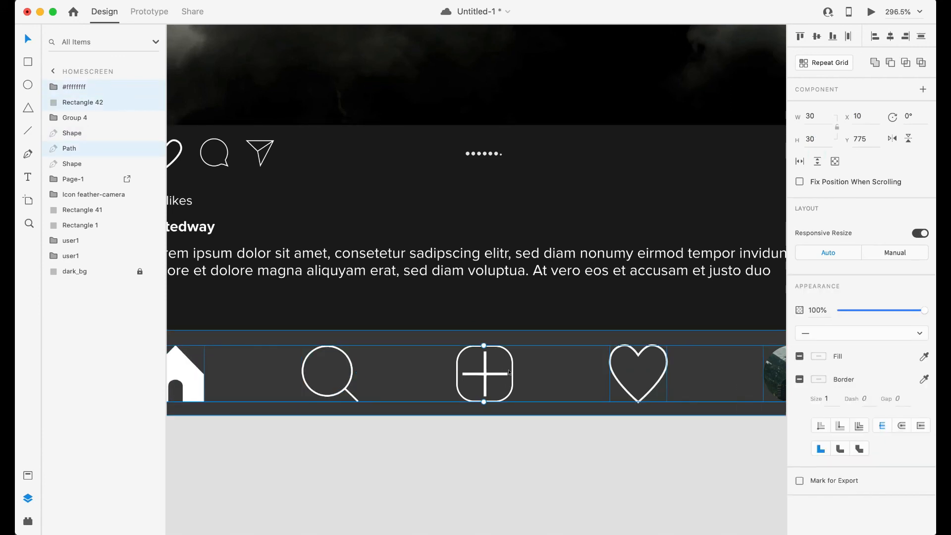
{"action": "left_click", "coordinate": [554, 457]}
Select all five bottom bar icons and resize them to 20 by 20, evenly spaced across the bar.
{"action": "scroll", "coordinate": [555, 456], "scroll_direction": "down", "scroll_amount": 5}
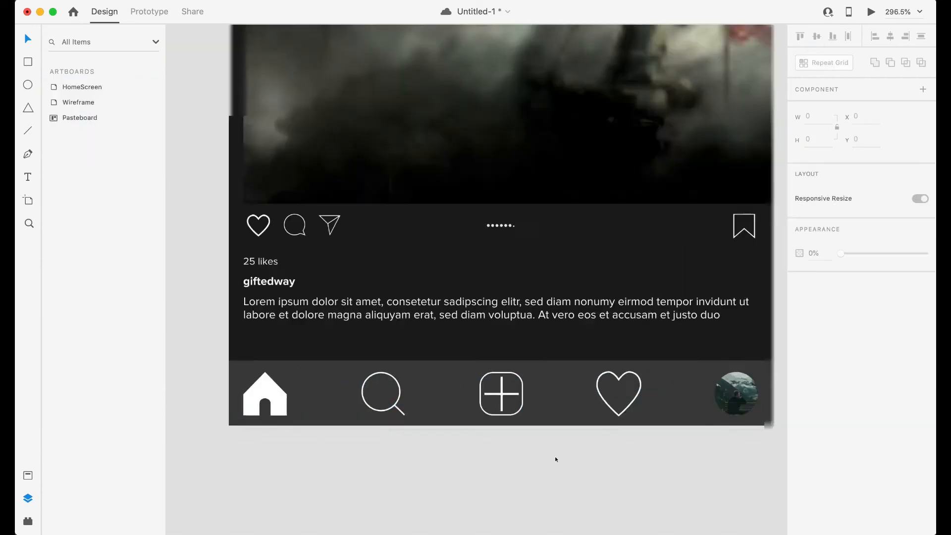
{"action": "left_click", "coordinate": [578, 429]}
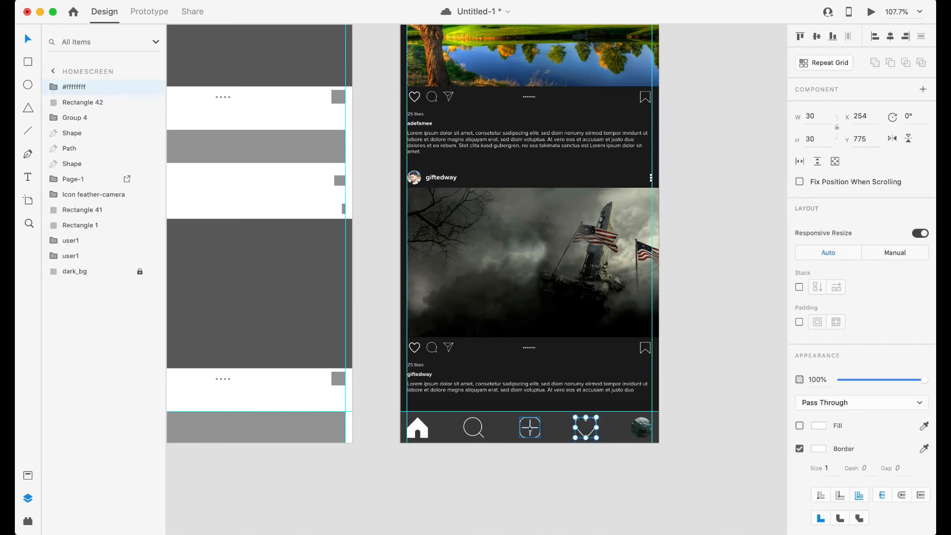
{"action": "left_click", "coordinate": [466, 434], "text": "shift"}
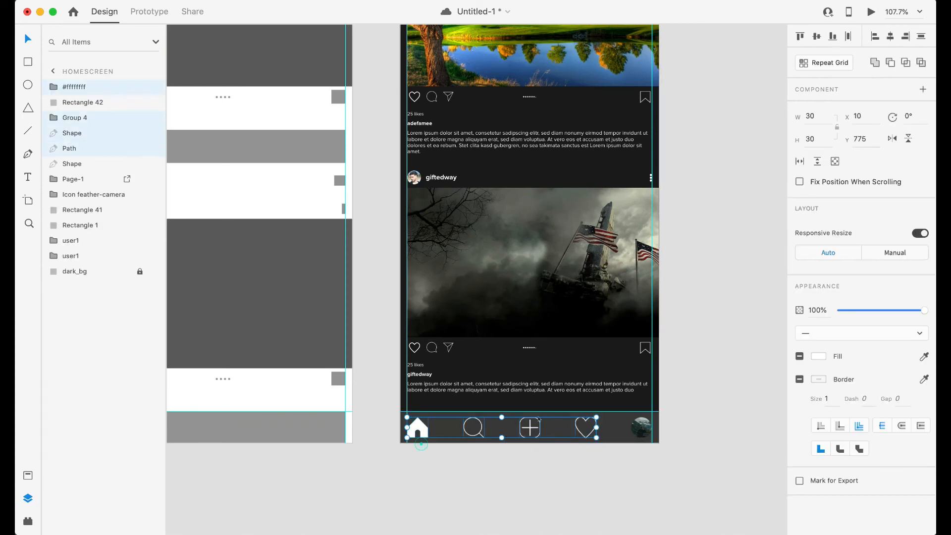
{"action": "type", "text": "25"}
{"action": "key", "text": "Tab"}
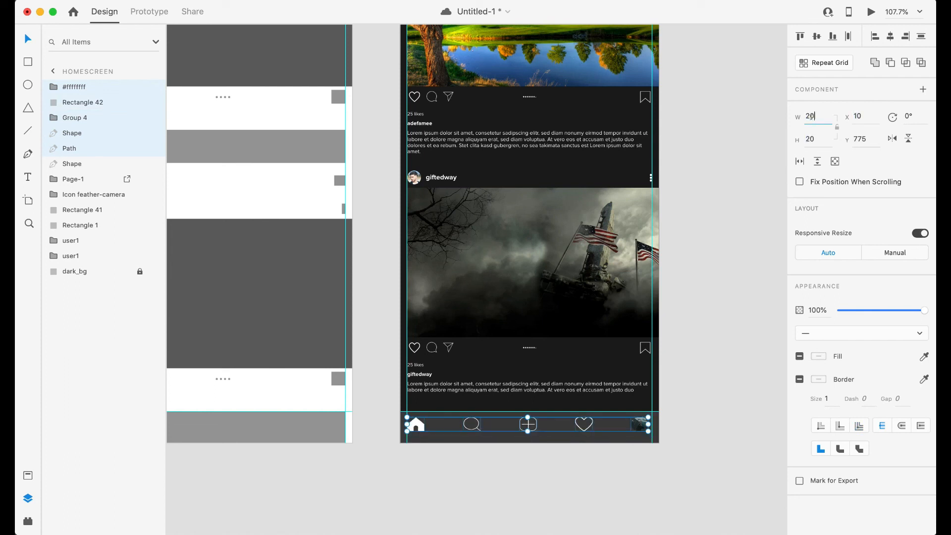
{"action": "left_click", "coordinate": [725, 416]}
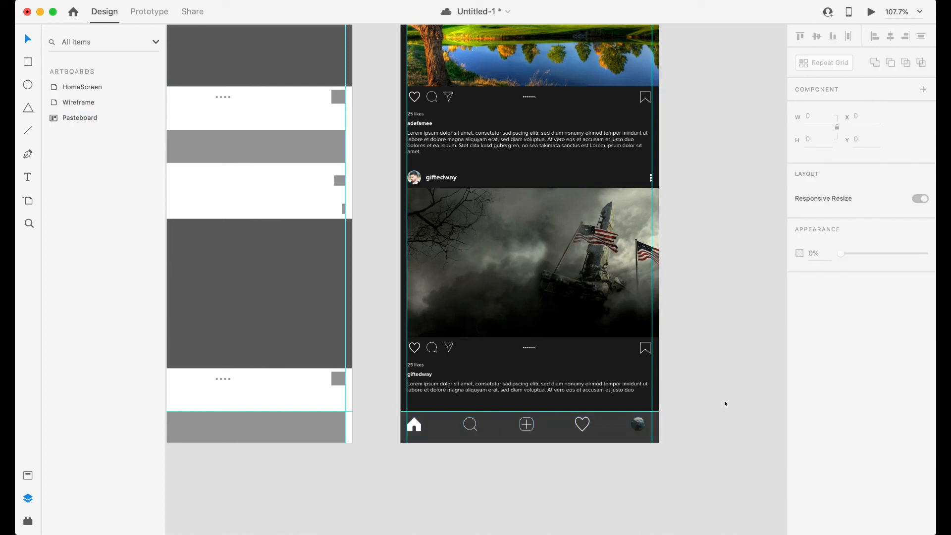
Refill the bar's avatar with another user image from the User Profile plugin.
{"action": "left_click", "coordinate": [634, 424]}
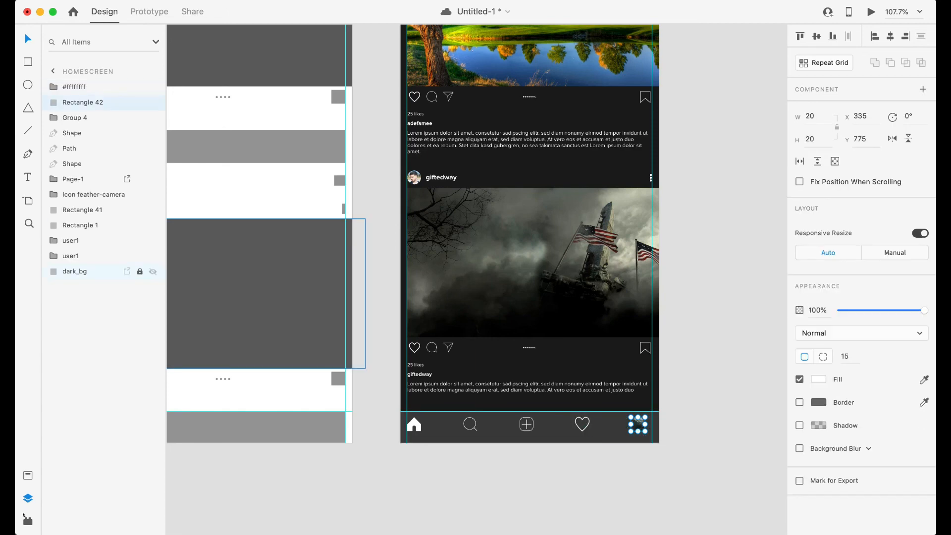
{"action": "left_click", "coordinate": [28, 521]}
{"action": "left_click", "coordinate": [85, 230]}
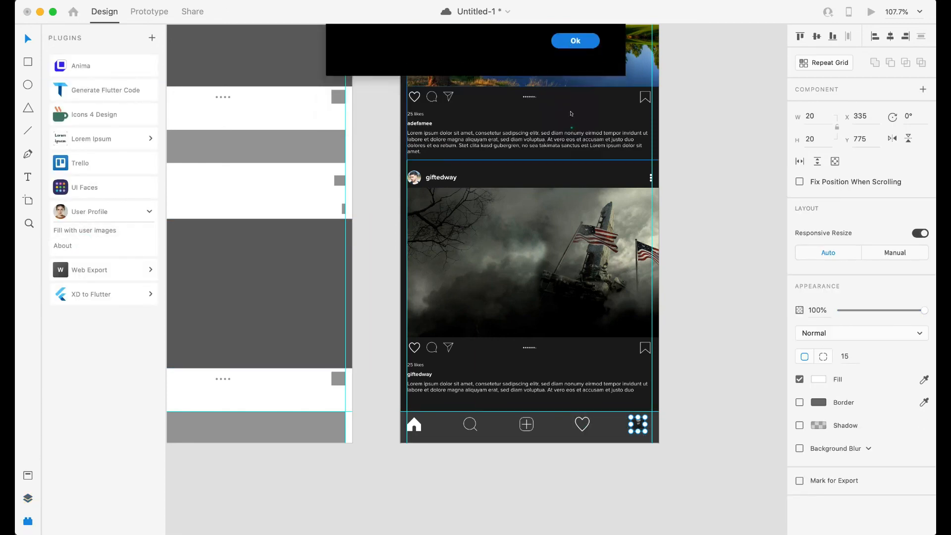
{"action": "left_click", "coordinate": [575, 41]}
Fill the bar's avatar with the short-haired blonde portrait from the UI Faces plugin.
{"action": "left_click", "coordinate": [82, 187]}
{"action": "left_click", "coordinate": [104, 444]}
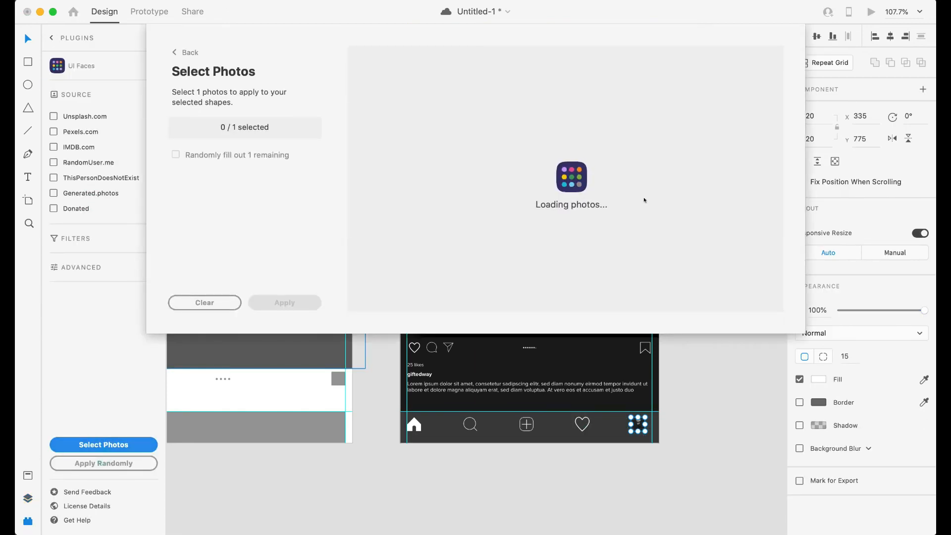
{"action": "scroll", "coordinate": [646, 223], "scroll_direction": "down", "scroll_amount": 2}
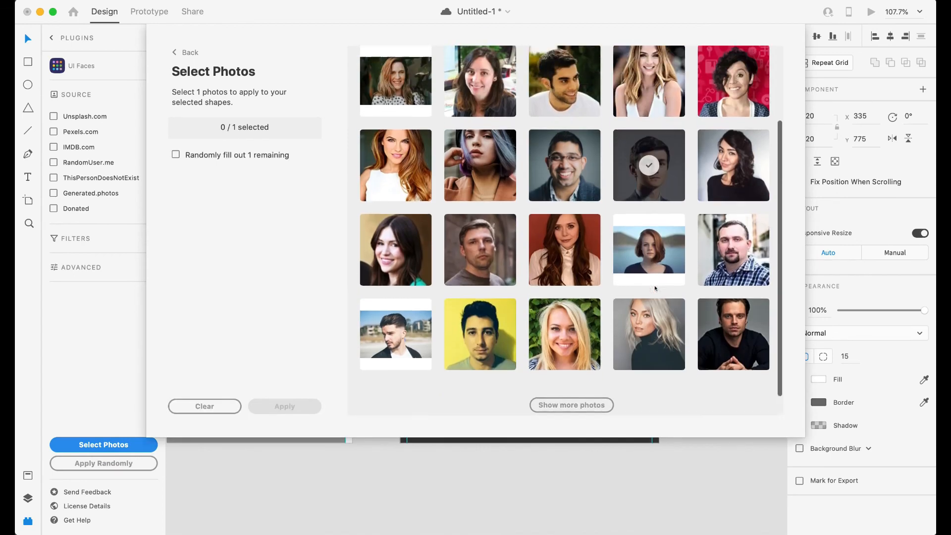
{"action": "scroll", "coordinate": [693, 134], "scroll_direction": "up", "scroll_amount": 2}
{"action": "left_click", "coordinate": [724, 106]}
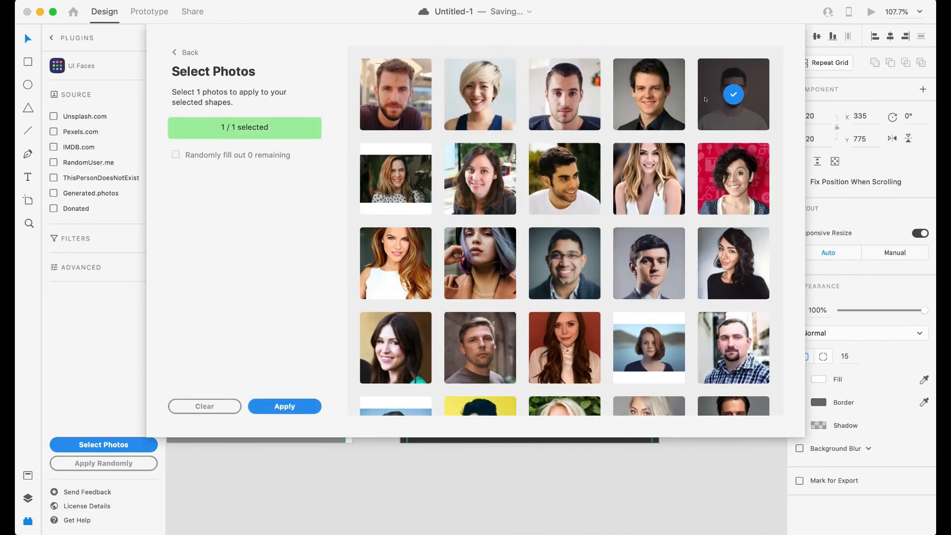
{"action": "left_click", "coordinate": [489, 72]}
{"action": "left_click", "coordinate": [272, 406]}
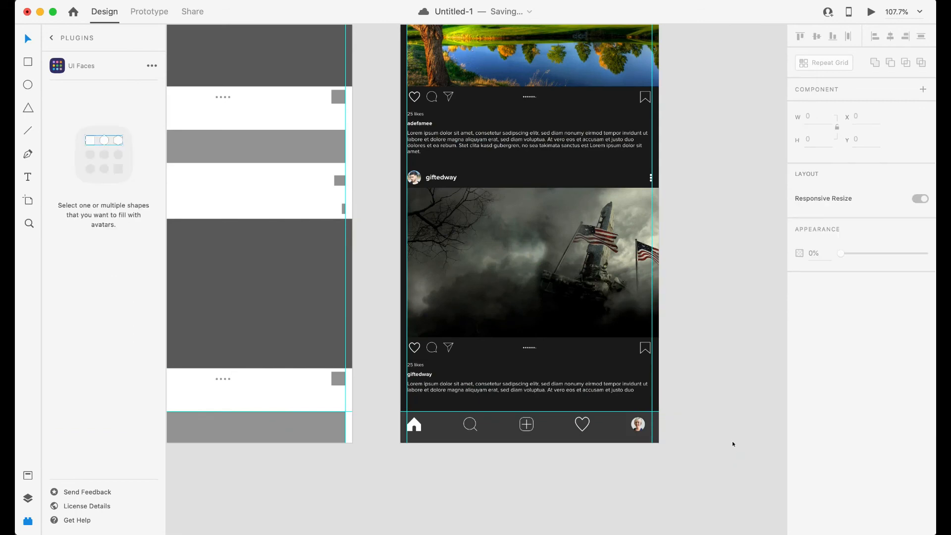
Preview the HomeScreen prototype and scroll both posts' photo carousels horizontally to check them.
{"action": "scroll", "coordinate": [705, 390], "scroll_direction": "up", "scroll_amount": 5}
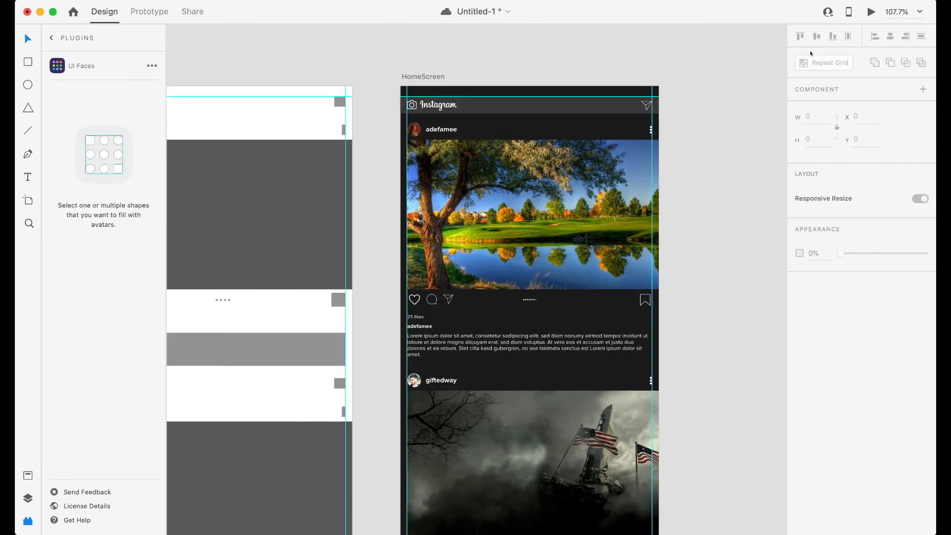
{"action": "left_click", "coordinate": [869, 12]}
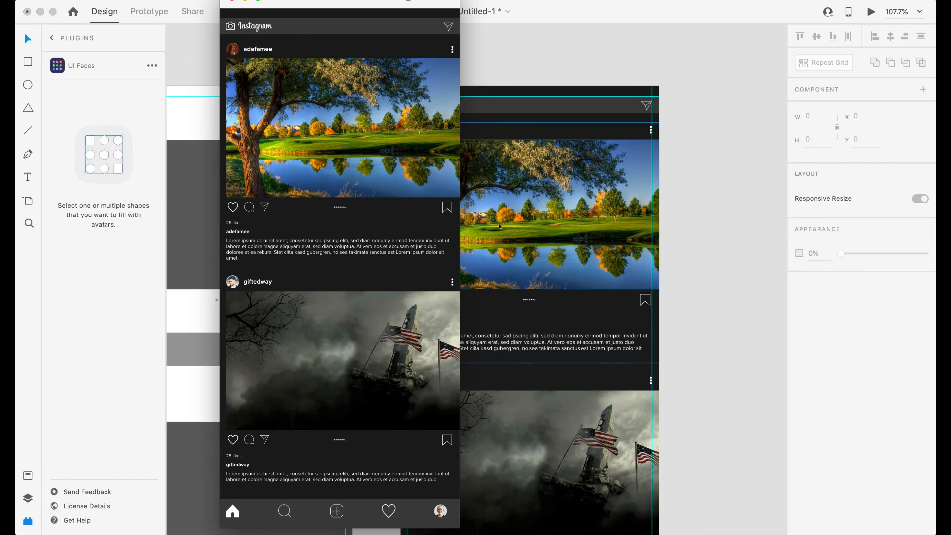
{"action": "scroll", "coordinate": [413, 151], "scroll_direction": "right", "scroll_amount": 10}
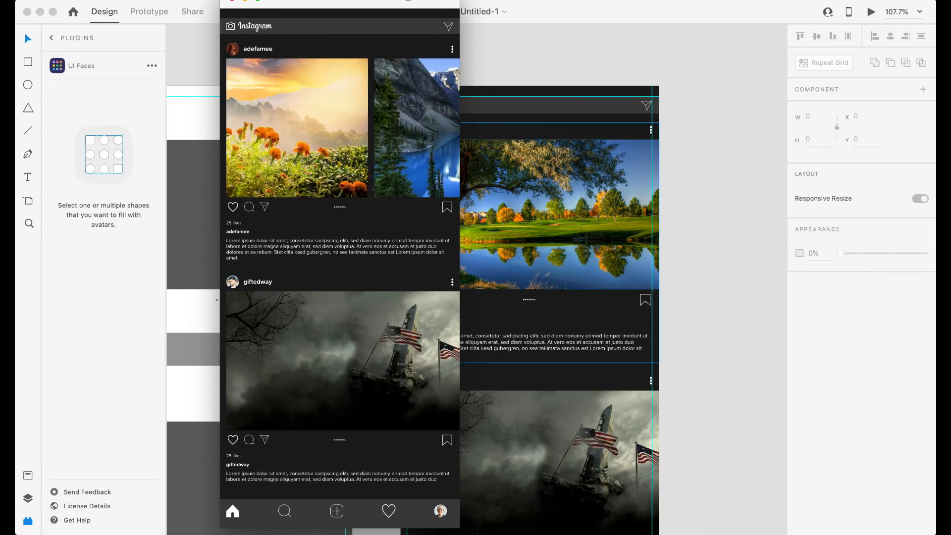
{"action": "scroll", "coordinate": [339, 366], "scroll_direction": "right", "scroll_amount": 5}
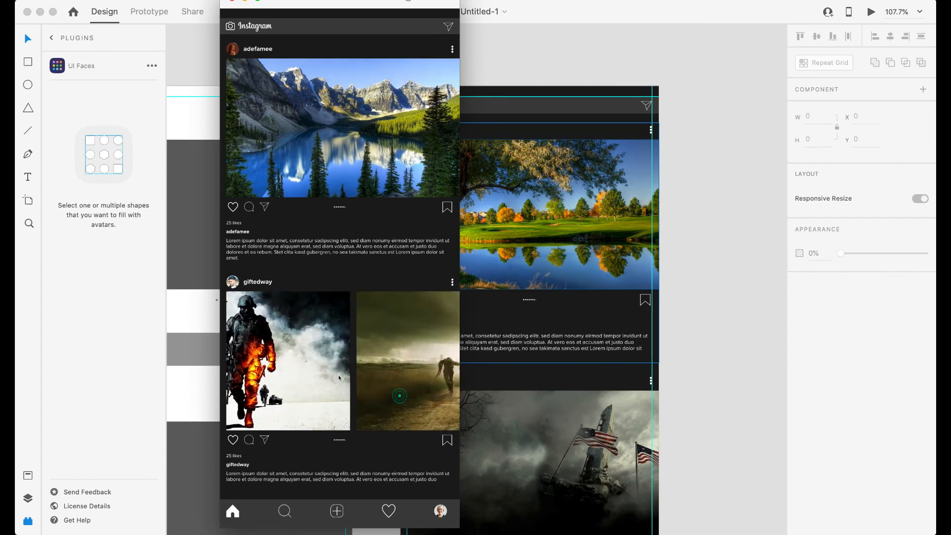
{"action": "scroll", "coordinate": [339, 378], "scroll_direction": "right", "scroll_amount": 3}
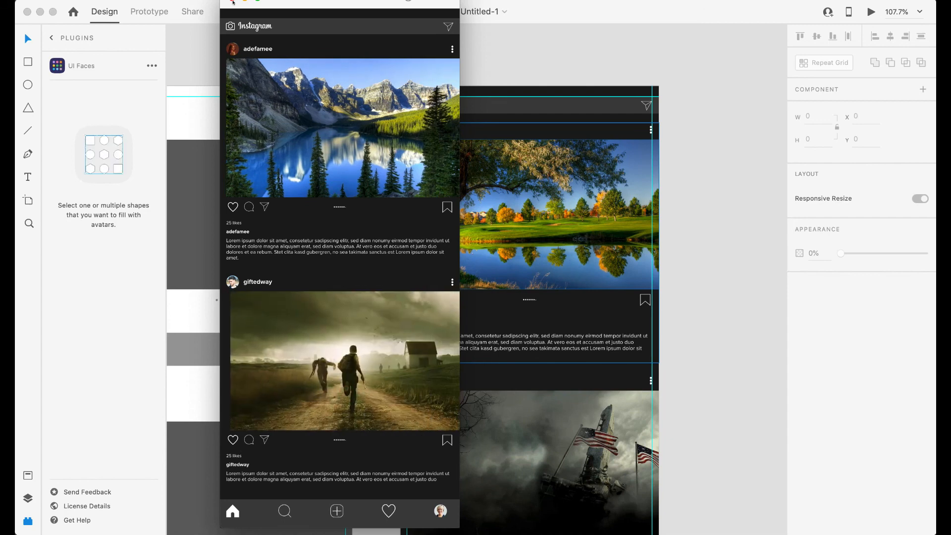
Close the prototype preview and return to the Wireframe and HomeScreen artboards.
{"action": "key", "text": "super+w"}
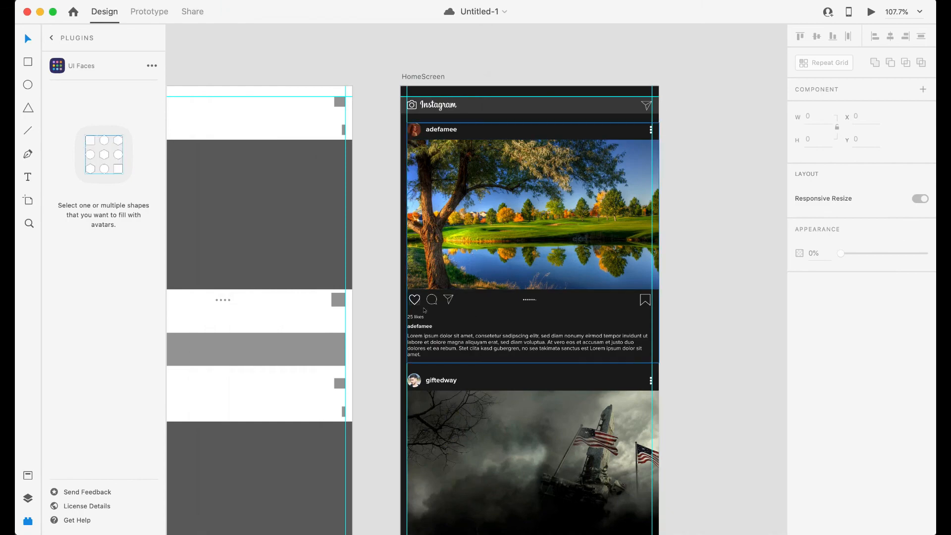
{"action": "scroll", "coordinate": [437, 289], "scroll_direction": "down", "scroll_amount": 5}
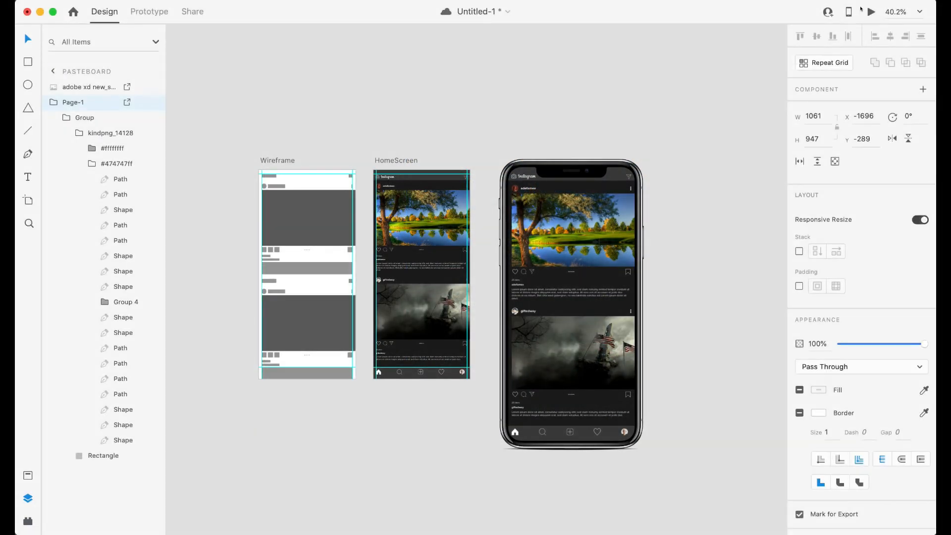
Preview the HomeScreen prototype again and swipe the first post's carousel through to the mountain lake photo.
{"action": "left_click", "coordinate": [871, 12]}
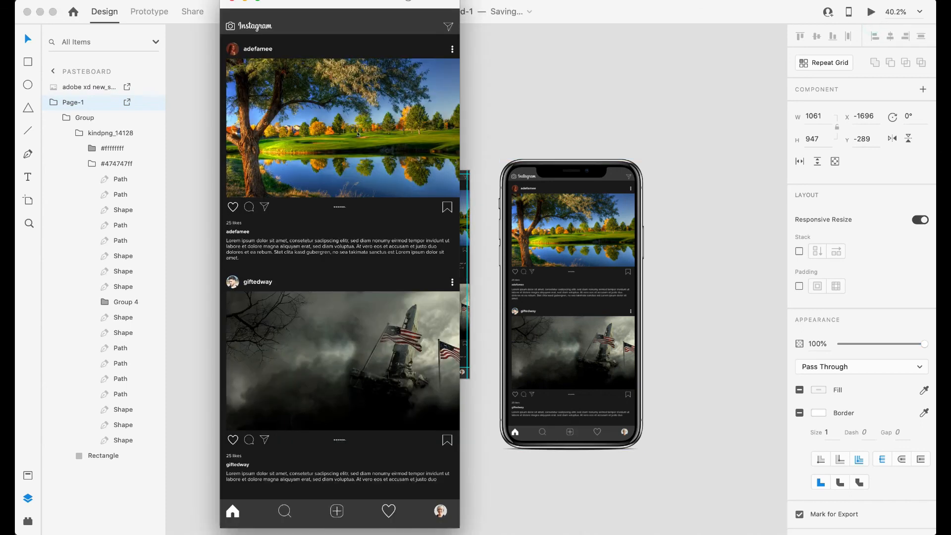
{"action": "left_click", "coordinate": [381, 139]}
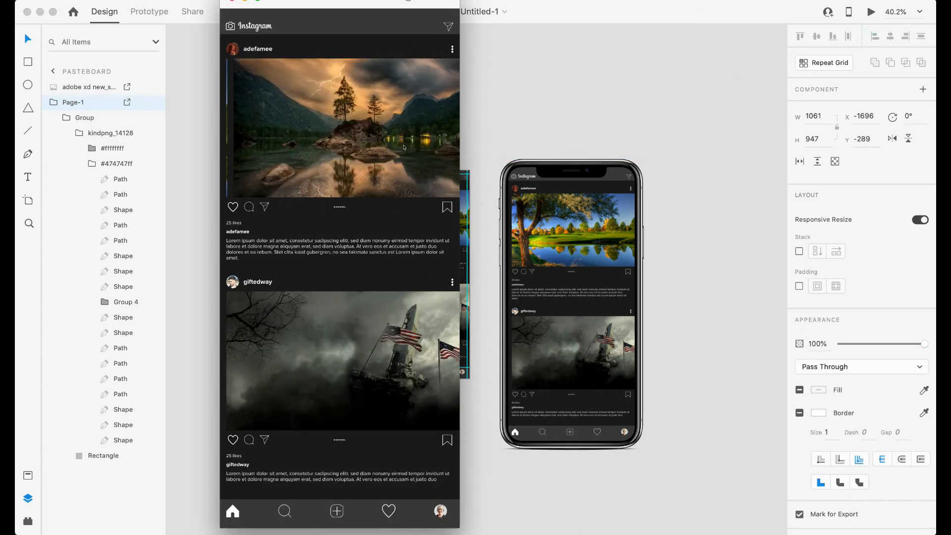
{"action": "left_click", "coordinate": [398, 149]}
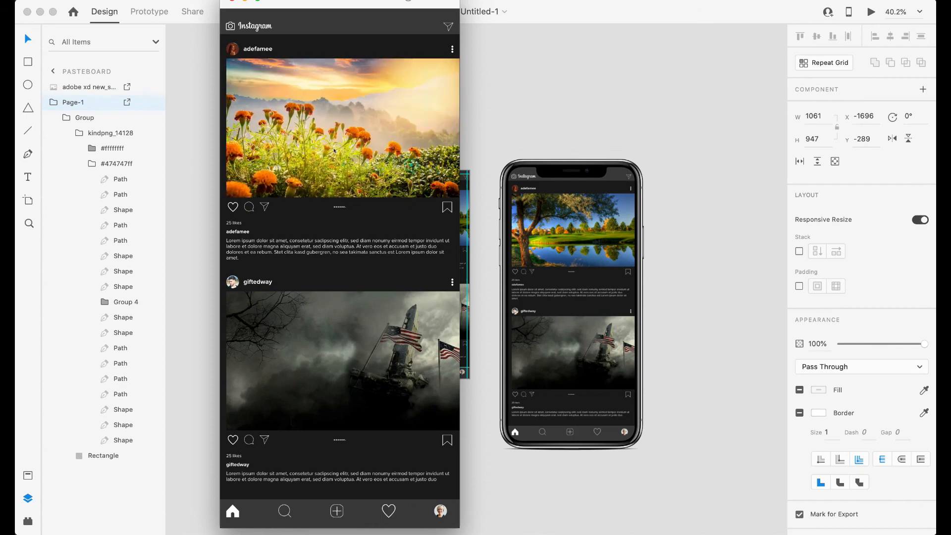
{"action": "left_click_drag", "start_coordinate": [376, 150], "coordinate": [249, 144]}
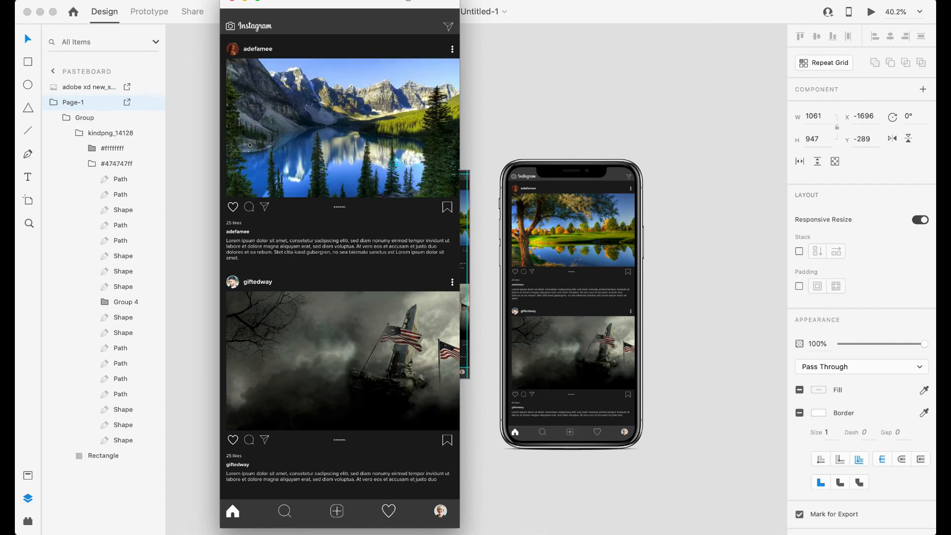
Swipe the second post's carousel forward to the running figures photo, and back towards the flags photo.
{"action": "left_click", "coordinate": [350, 381]}
{"action": "left_click", "coordinate": [349, 383]}
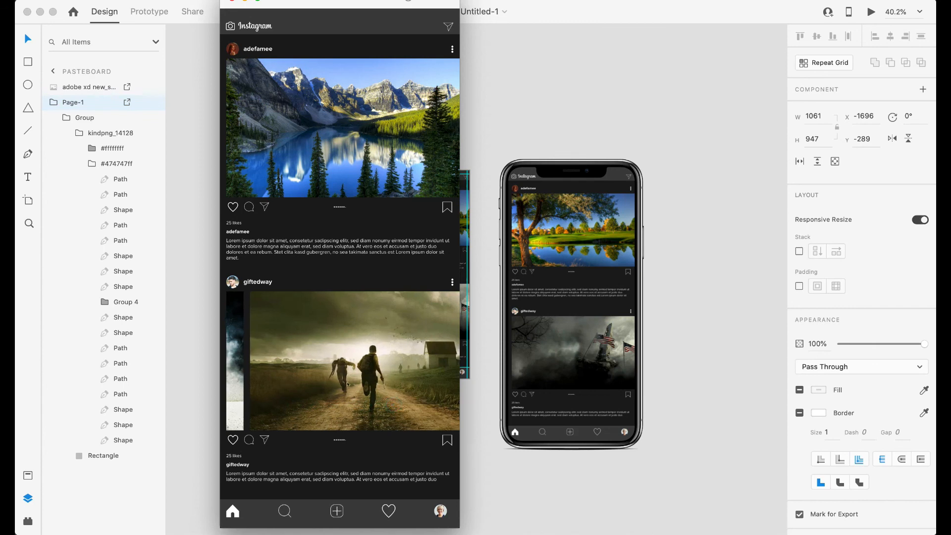
{"action": "left_click_drag", "start_coordinate": [359, 367], "coordinate": [439, 365]}
{"action": "left_click_drag", "start_coordinate": [319, 362], "coordinate": [431, 364]}
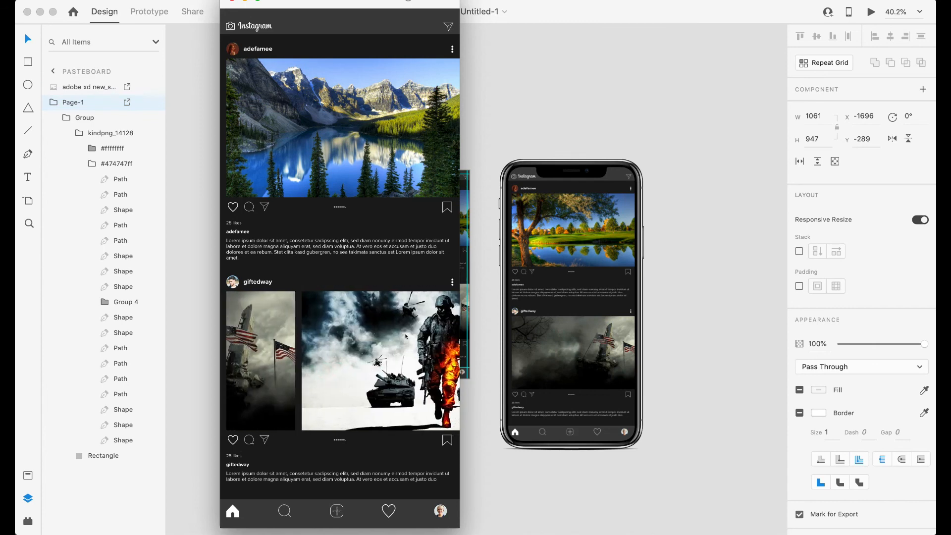